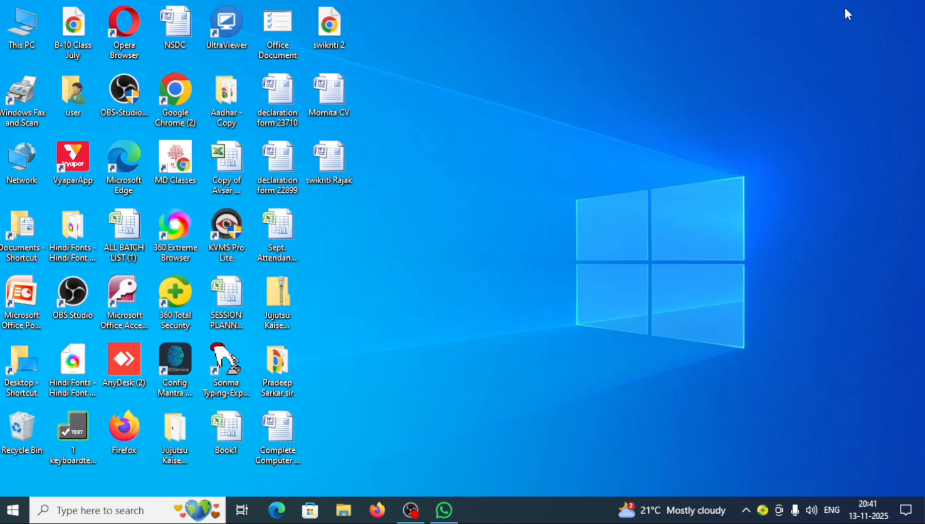
Launch WordPad with the Run command wordpad and maximize its window
key(super+r)
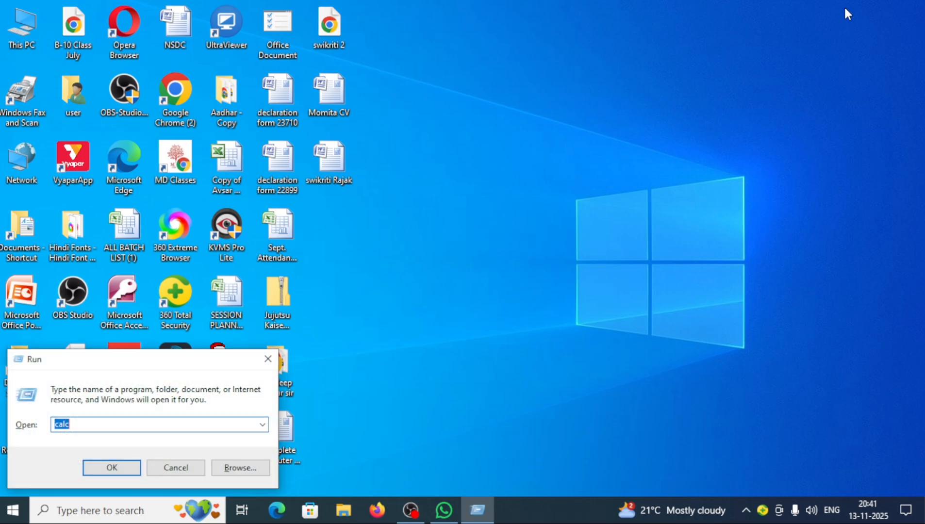
text(wo)
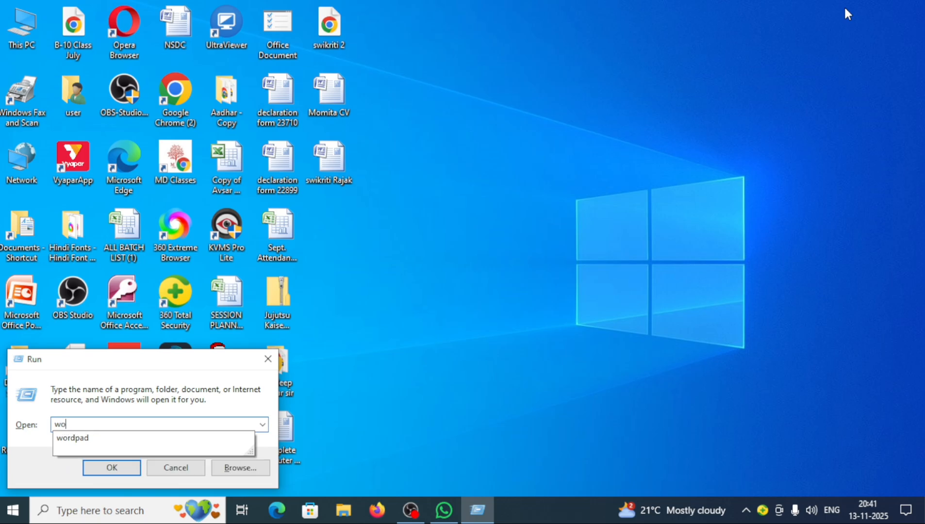
text(rdpad)
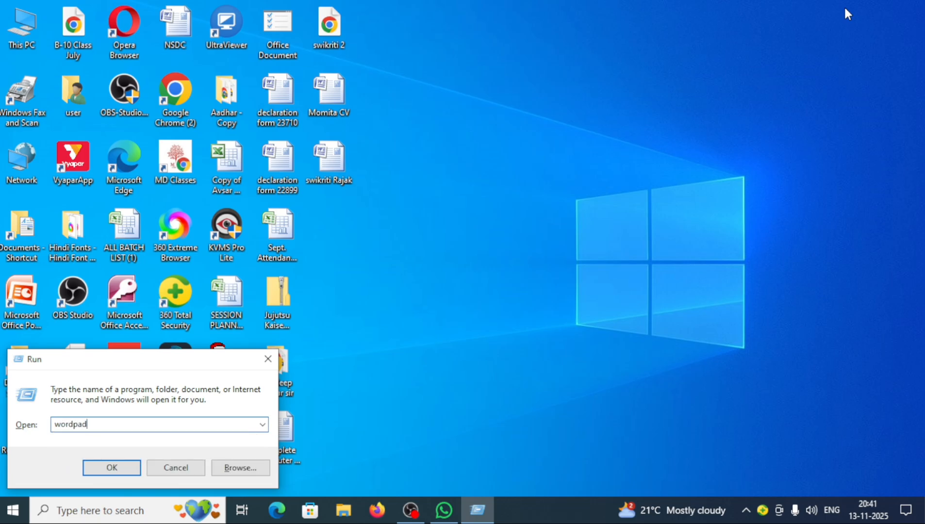
key(Return)
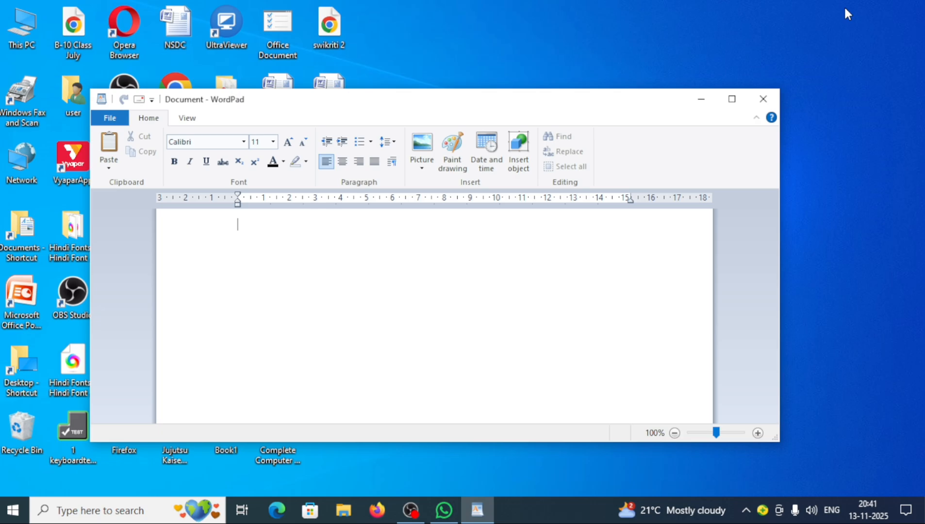
click(731, 100)
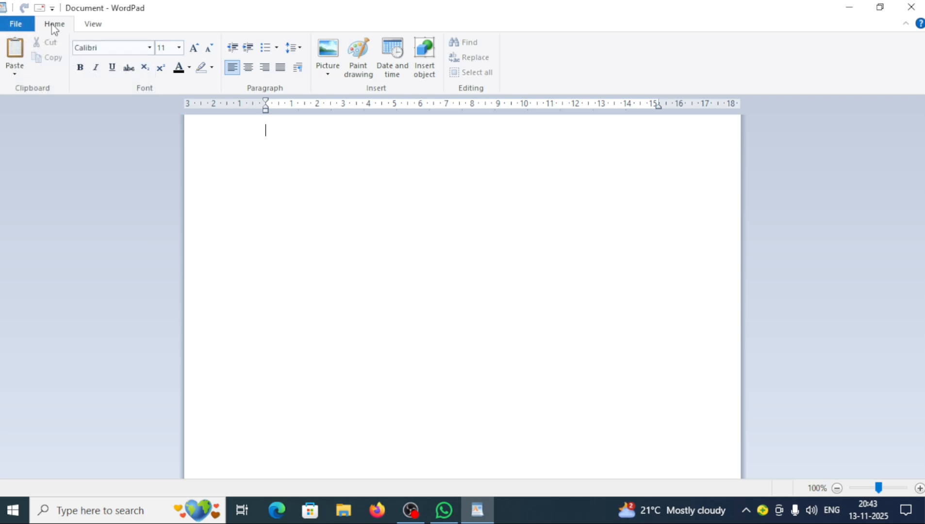
click(93, 24)
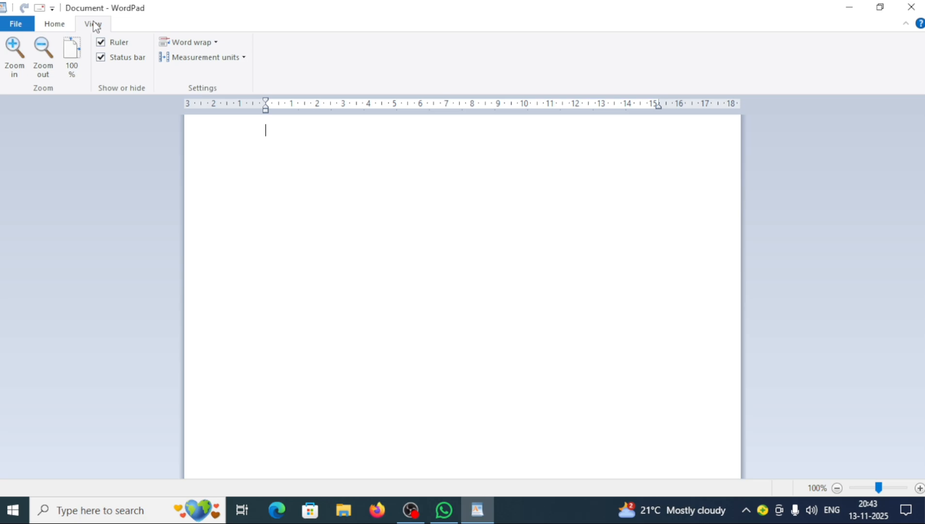
click(68, 25)
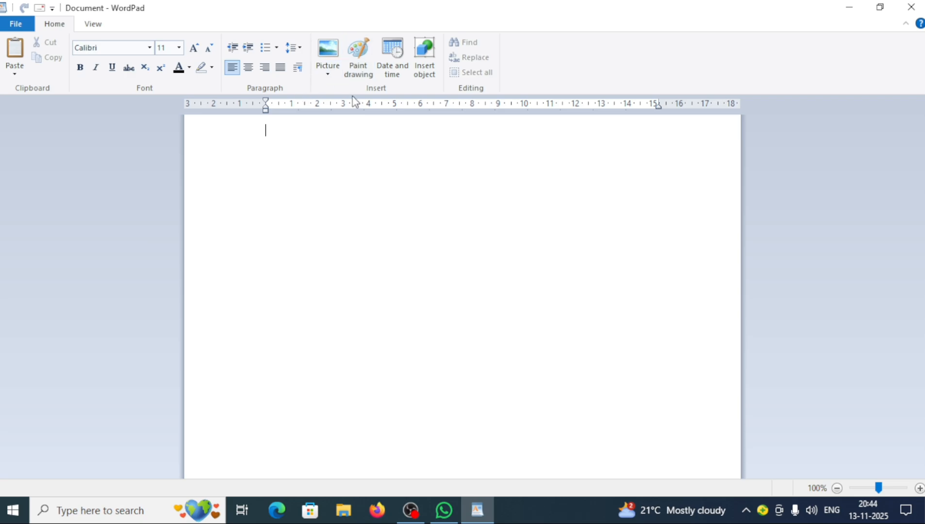
click(100, 25)
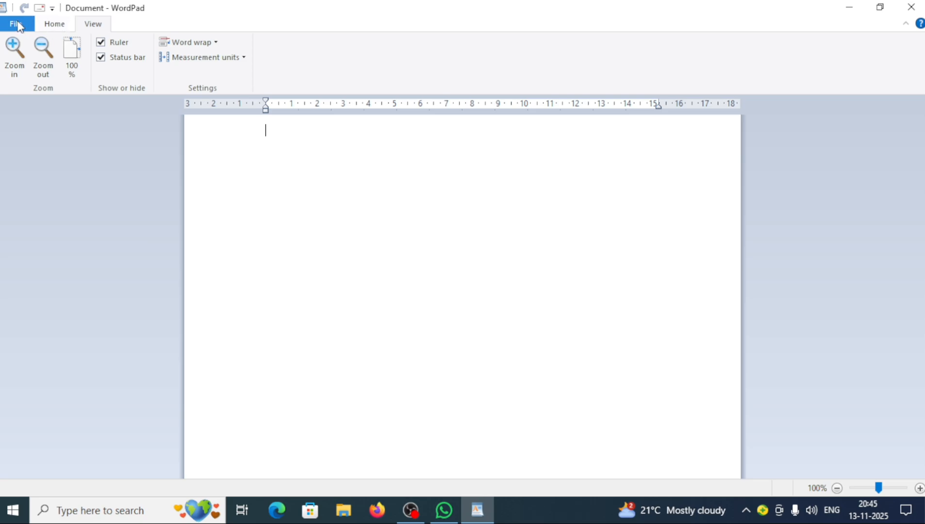
click(51, 28)
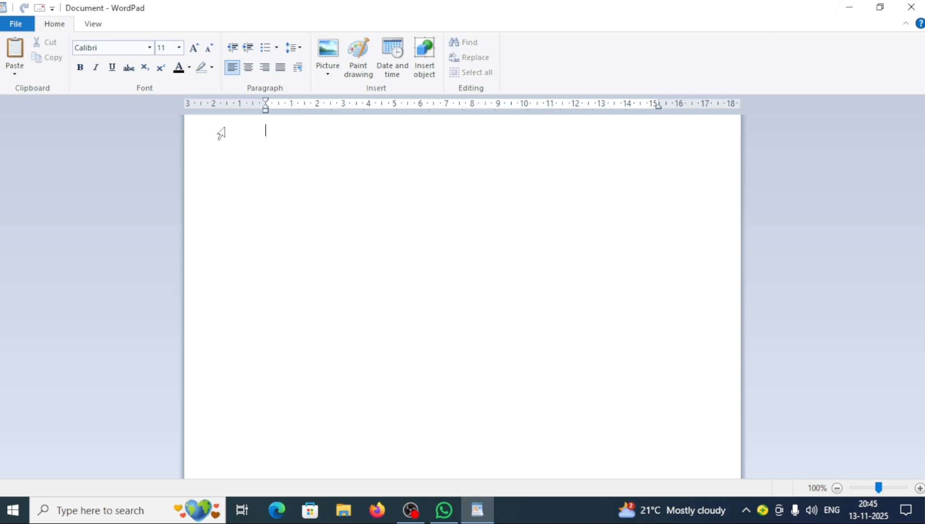
Enter the sample text hfhfhgfhgjhjh in the blank document and erase it again
text(hfhfhgfhgjhjh)
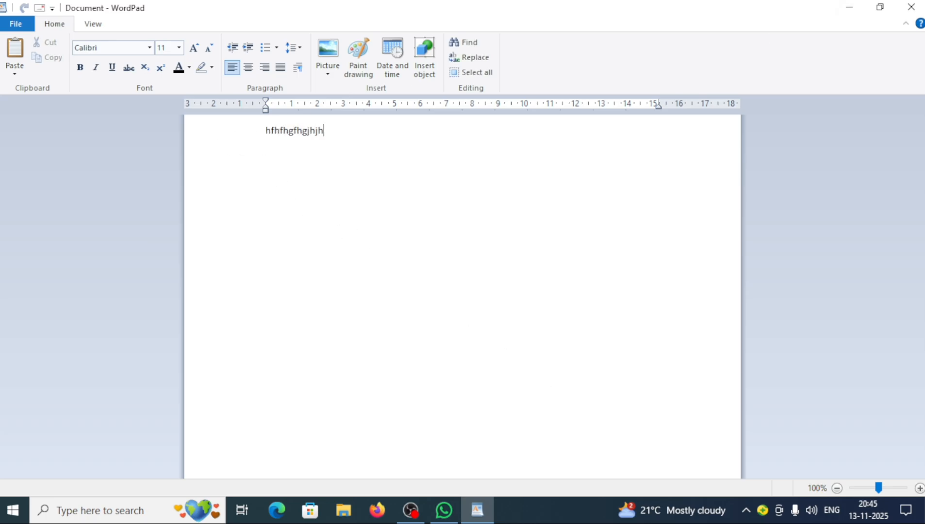
key(BackSpace)
key(BackSpace)
key(BackSpace)
key(BackSpace)
key(BackSpace)
key(BackSpace)
key(BackSpace)
key(BackSpace)
key(BackSpace)
key(BackSpace)
key(BackSpace)
key(BackSpace)
key(BackSpace)
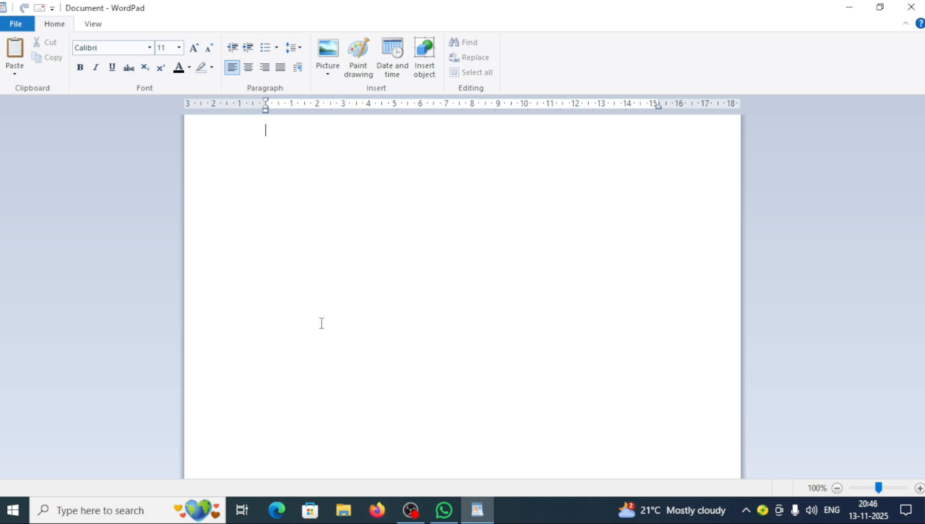
Zoom the page out to 80% and in to 150%, one increment at a time
click(834, 489)
click(834, 489)
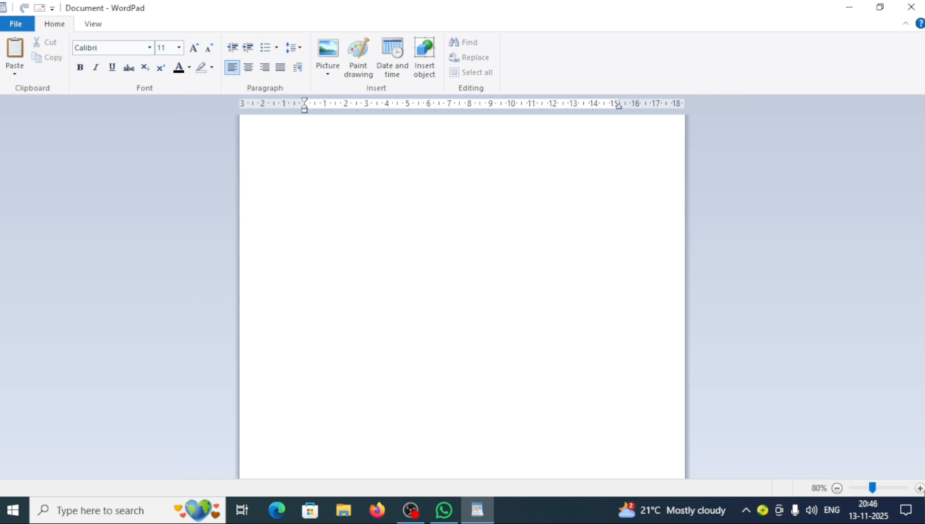
click(921, 489)
click(921, 490)
click(921, 489)
click(921, 490)
click(921, 490)
click(921, 489)
click(921, 489)
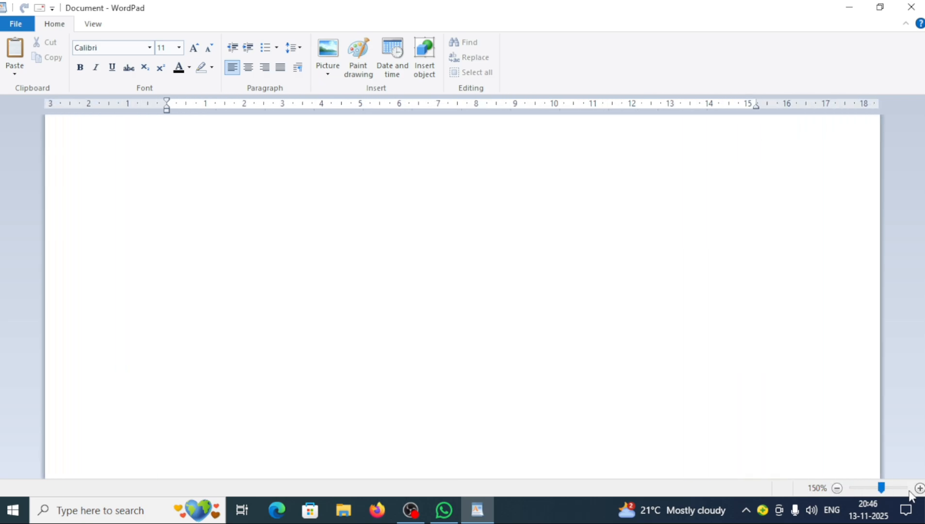
Reduce the page zoom stepwise to 60% and bring it back up to 100%
click(837, 489)
click(837, 489)
click(837, 489)
click(837, 489)
click(837, 489)
click(837, 488)
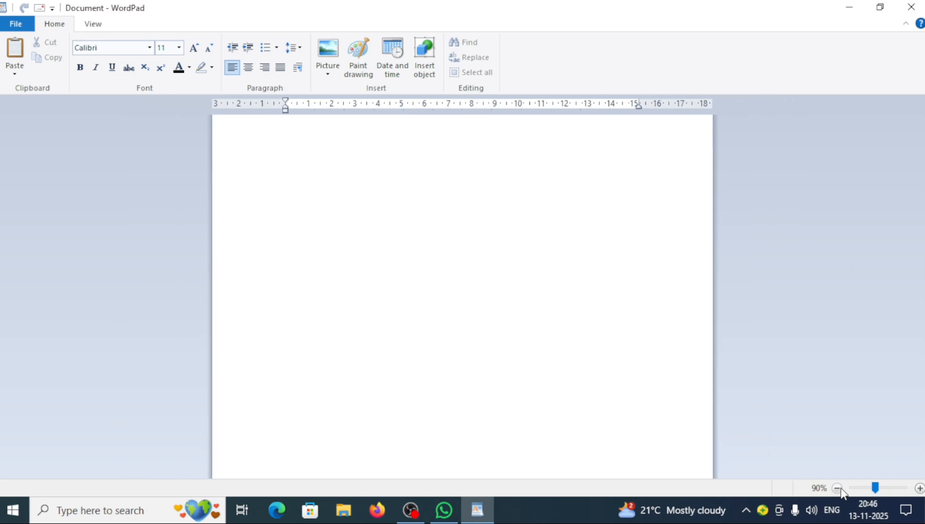
click(836, 489)
click(836, 488)
click(837, 489)
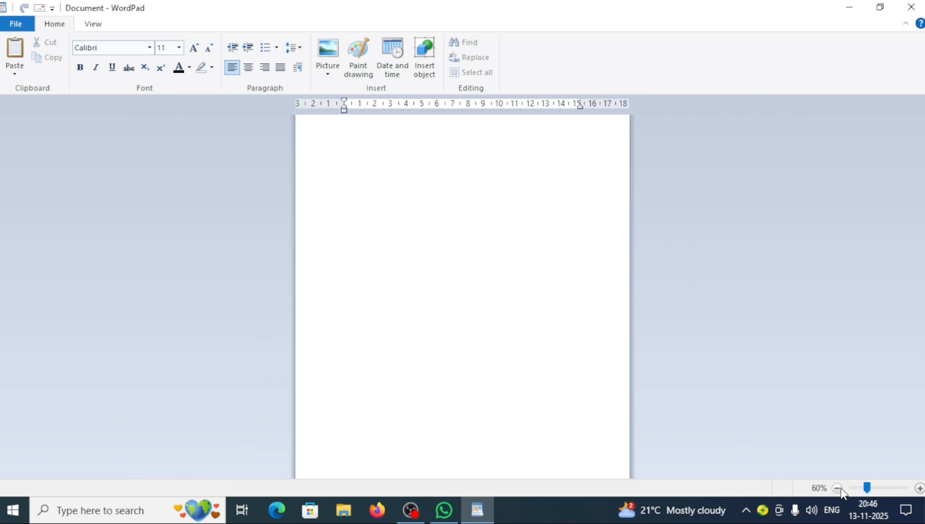
click(920, 489)
click(919, 489)
click(919, 488)
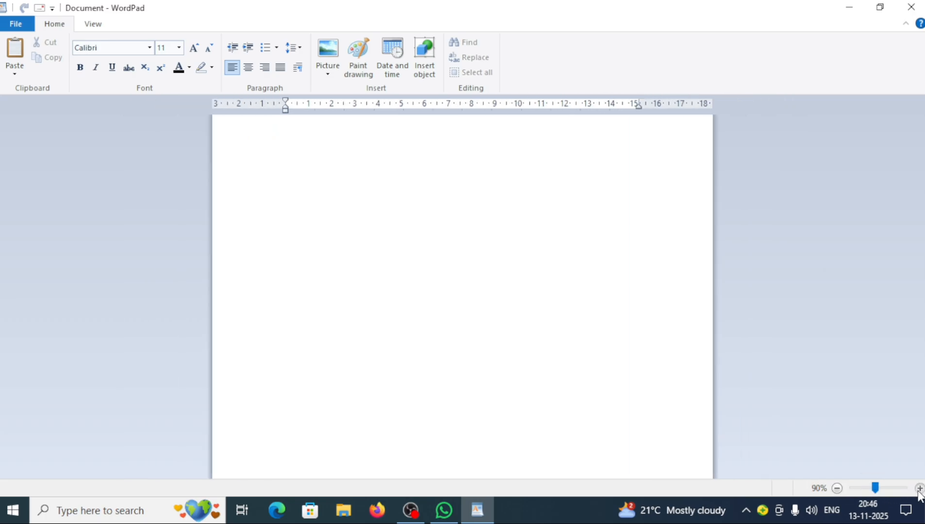
click(919, 489)
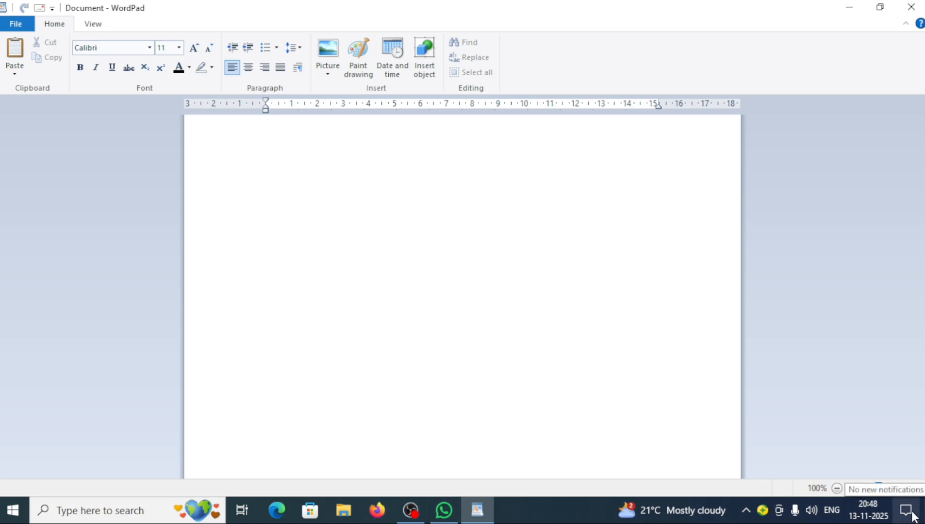
Magnify the page to 420%, shrink it to 55%, and restore the zoom to 100%
drag(884, 493, 899, 495)
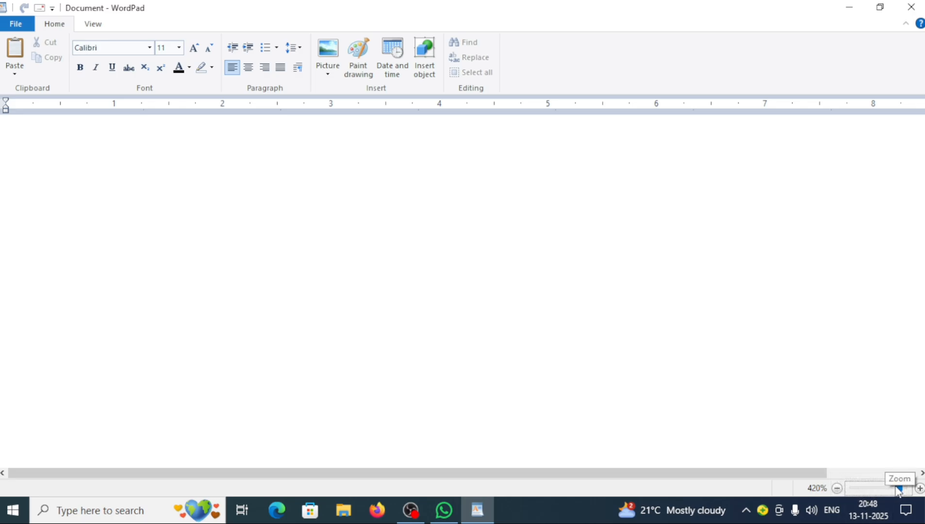
drag(899, 489, 865, 496)
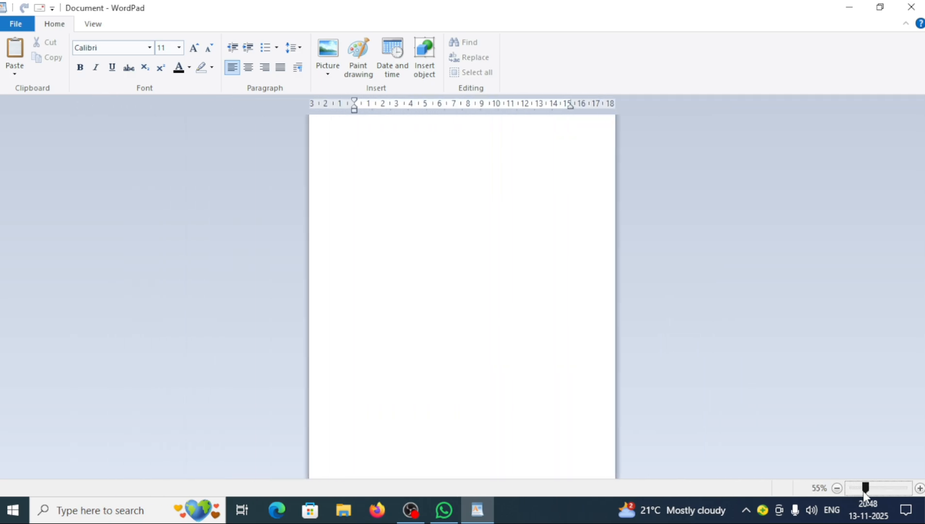
click(919, 488)
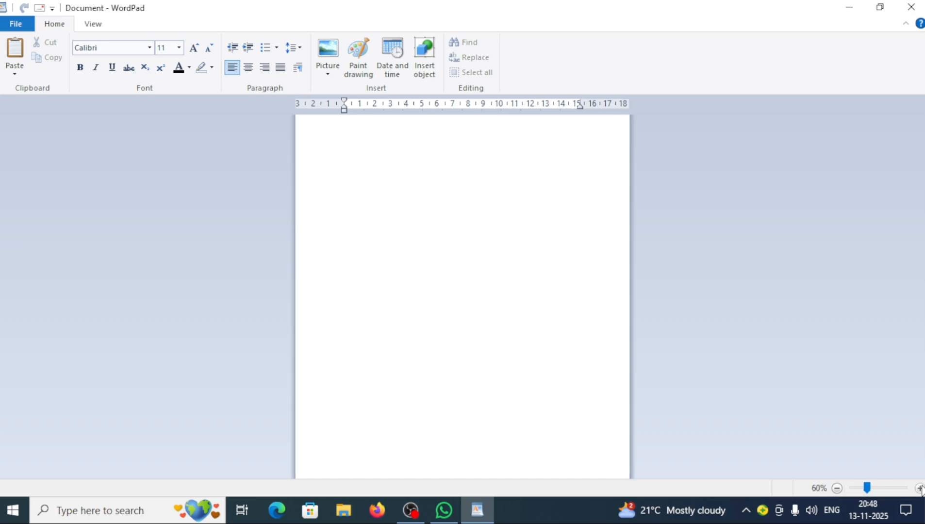
click(919, 489)
click(920, 488)
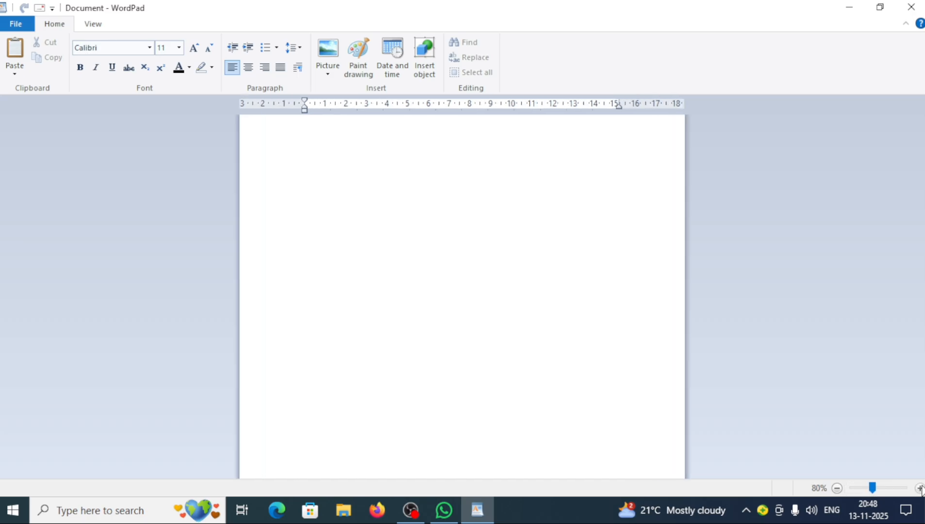
click(920, 488)
click(919, 488)
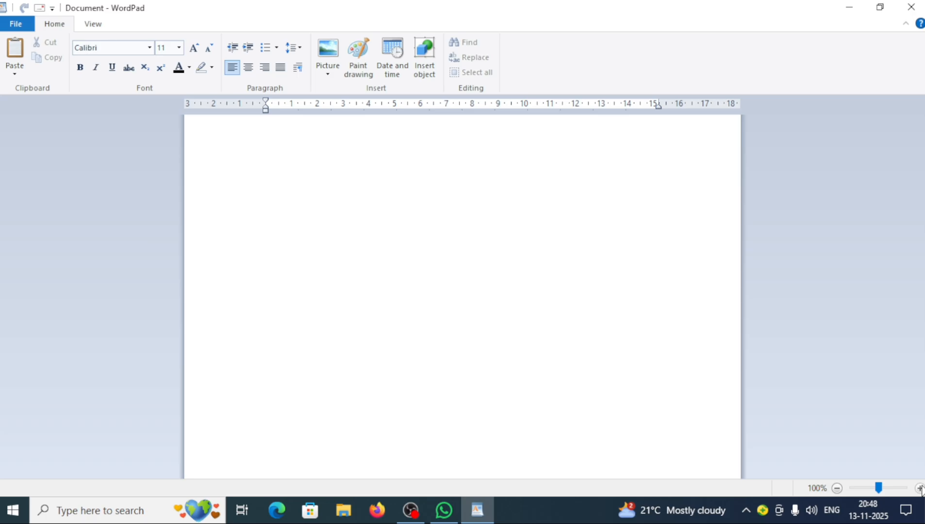
Set the zoom to 10%, 84% and finally 204%, entering a capital L on the page before the last enlargement
drag(880, 488, 833, 492)
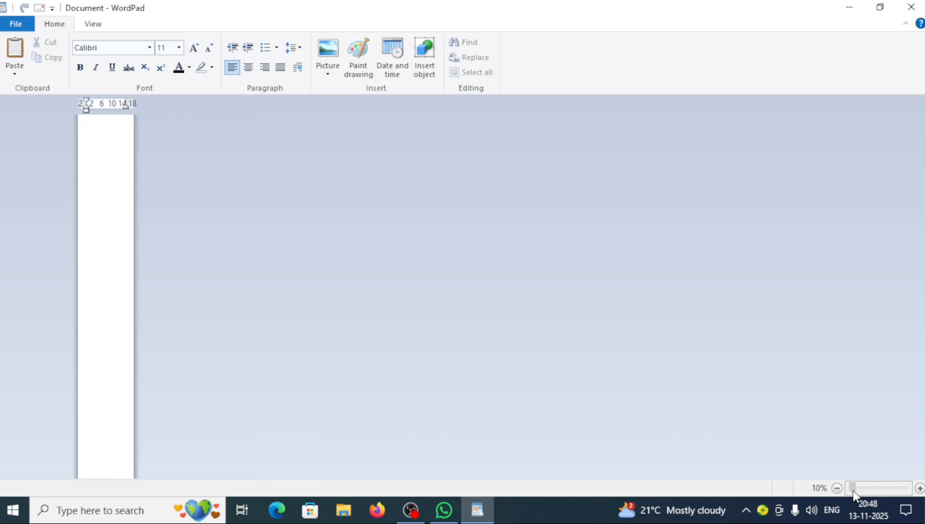
drag(852, 490, 875, 495)
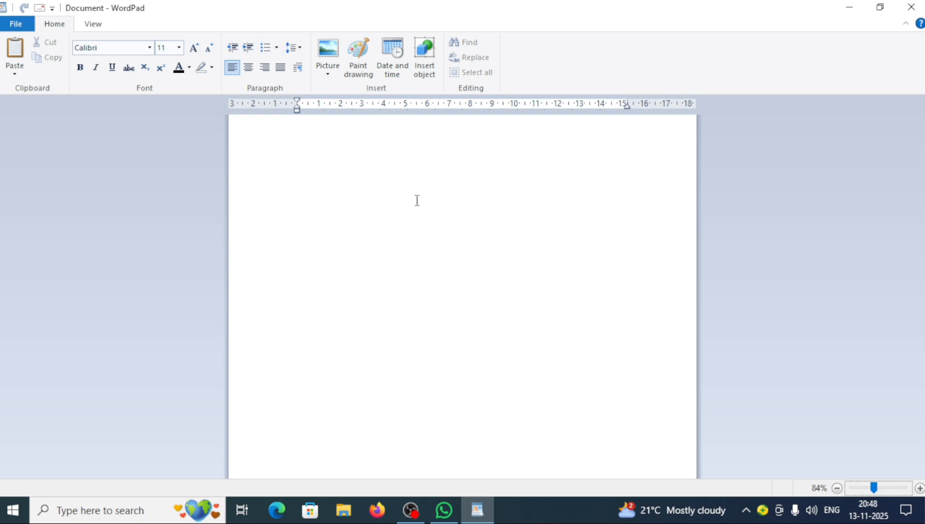
click(298, 127)
key(Caps_Lock)
text(L)
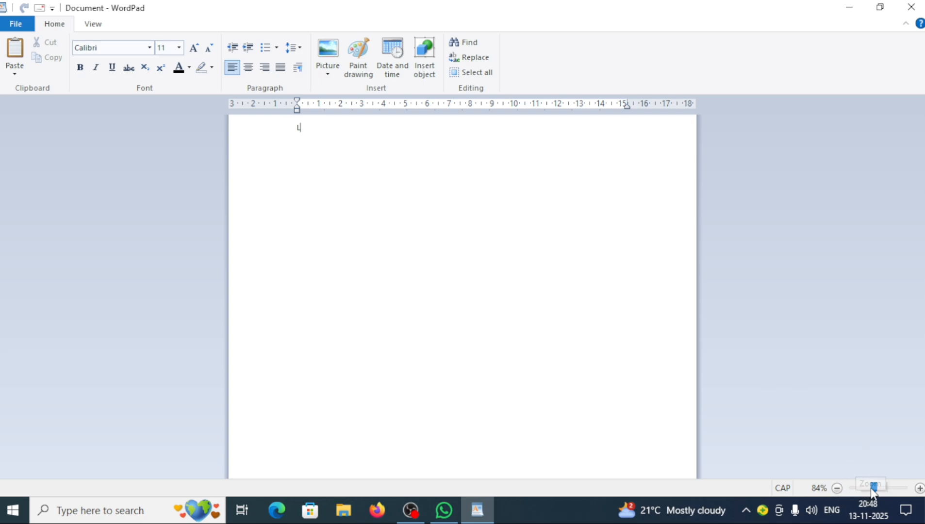
mouse_move(873, 488)
mouse_down()
mouse_move(904, 490)
mouse_move(844, 497)
mouse_move(886, 499)
mouse_up()
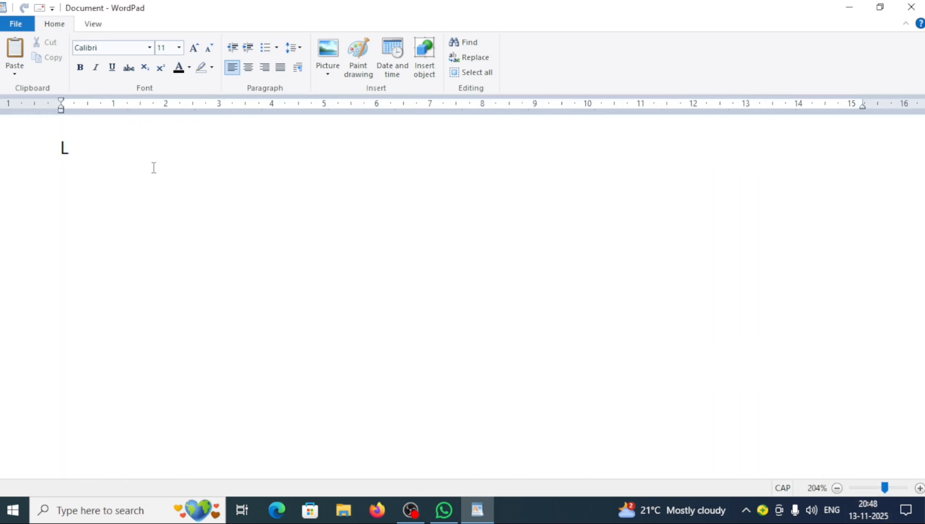
Delete the letter L and return the page zoom to 100%
key(BackSpace)
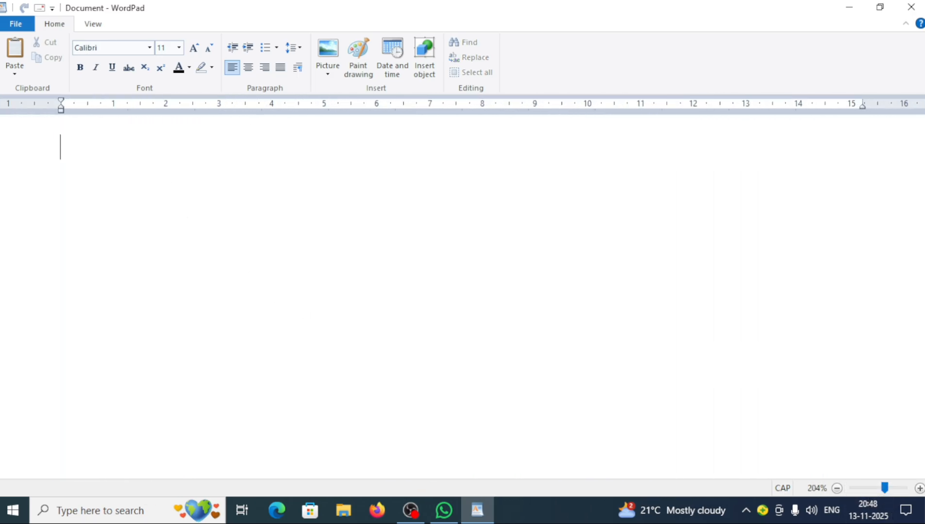
click(876, 490)
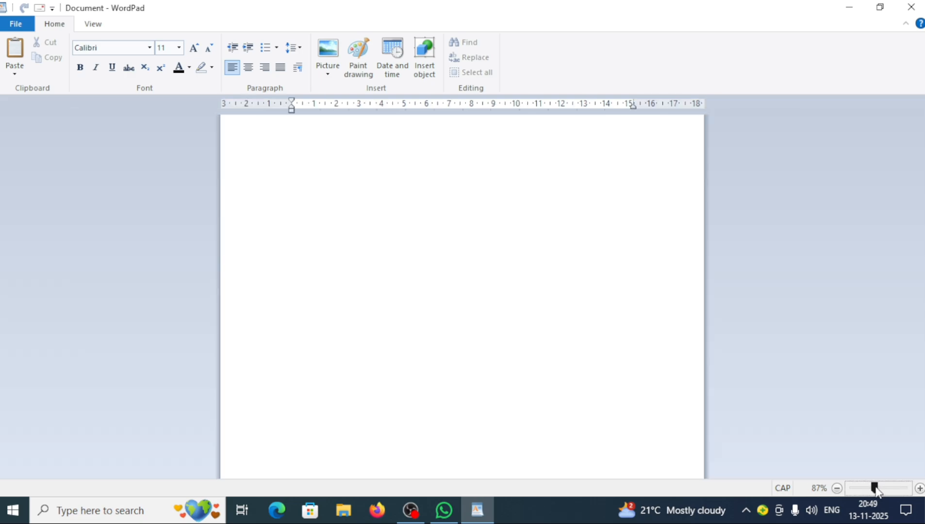
drag(877, 490, 873, 490)
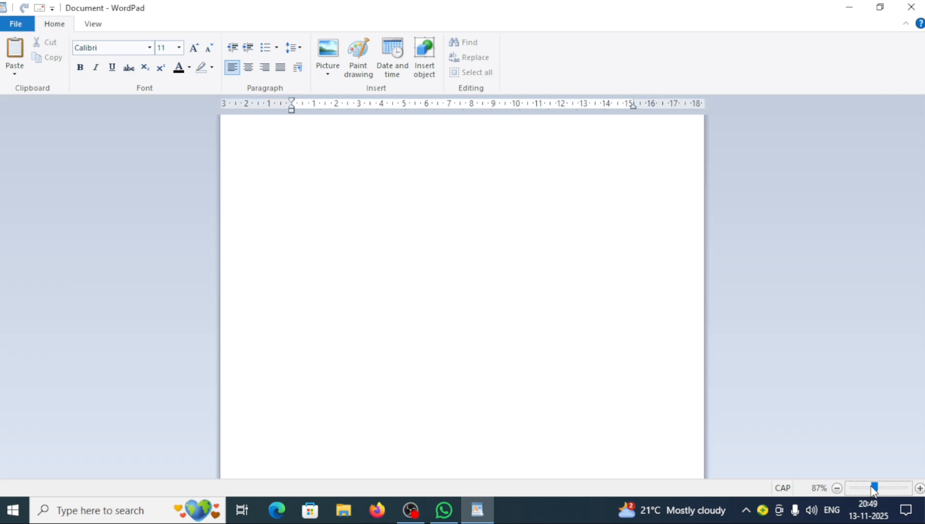
click(919, 488)
click(919, 489)
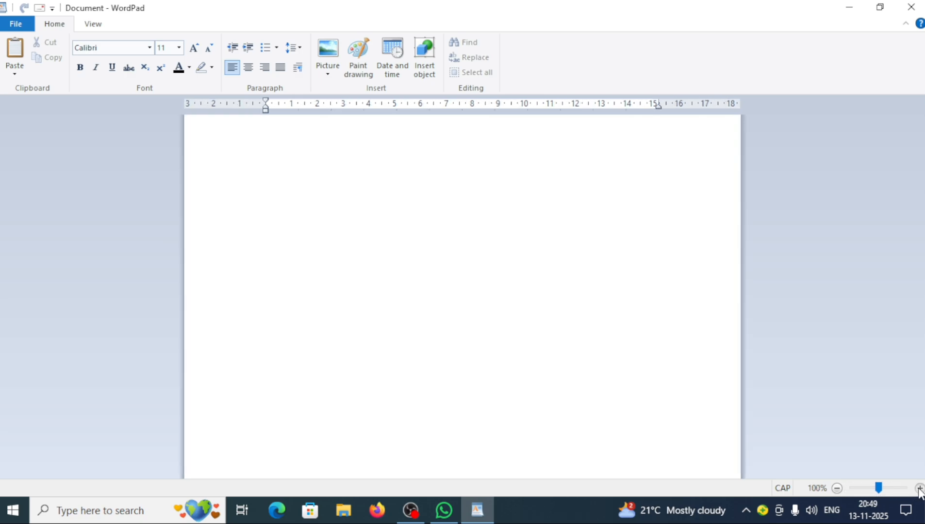
click(920, 488)
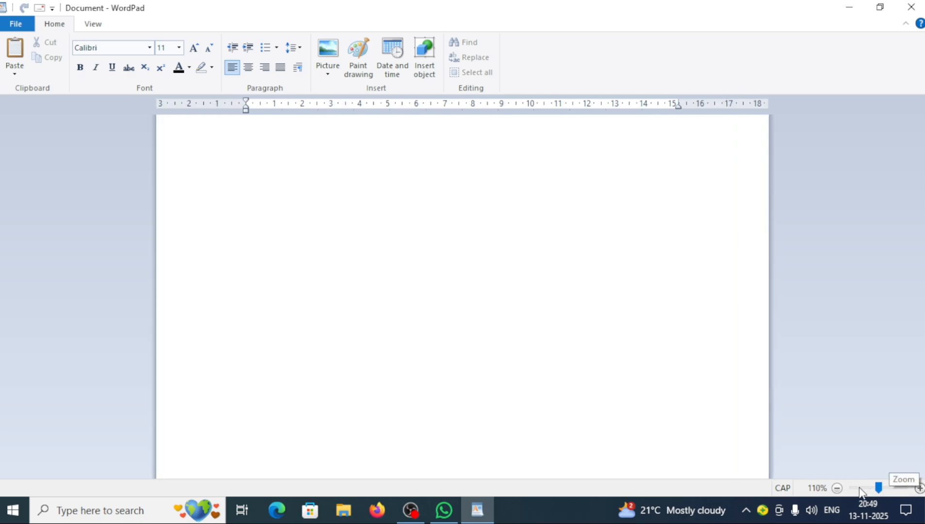
click(838, 489)
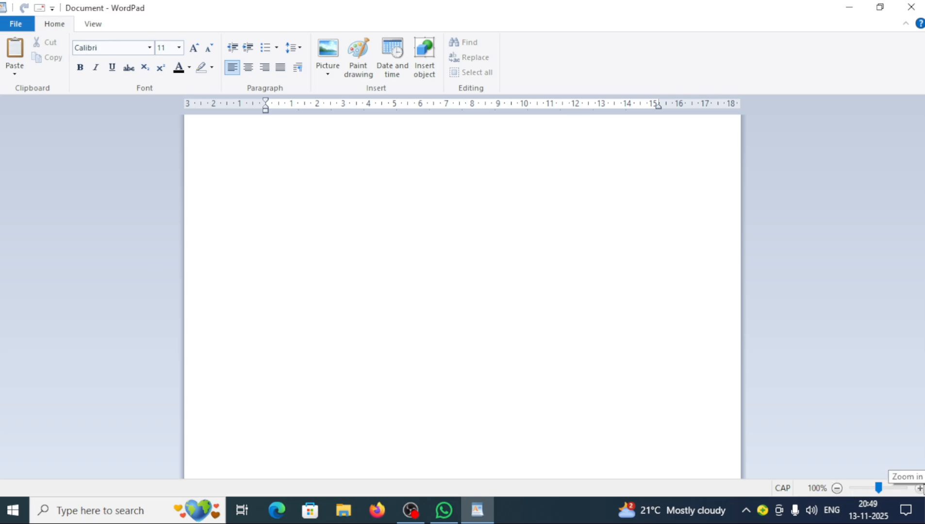
Switch Caps Lock off and on again, and enter LKJG on the first line
key(Caps_Lock)
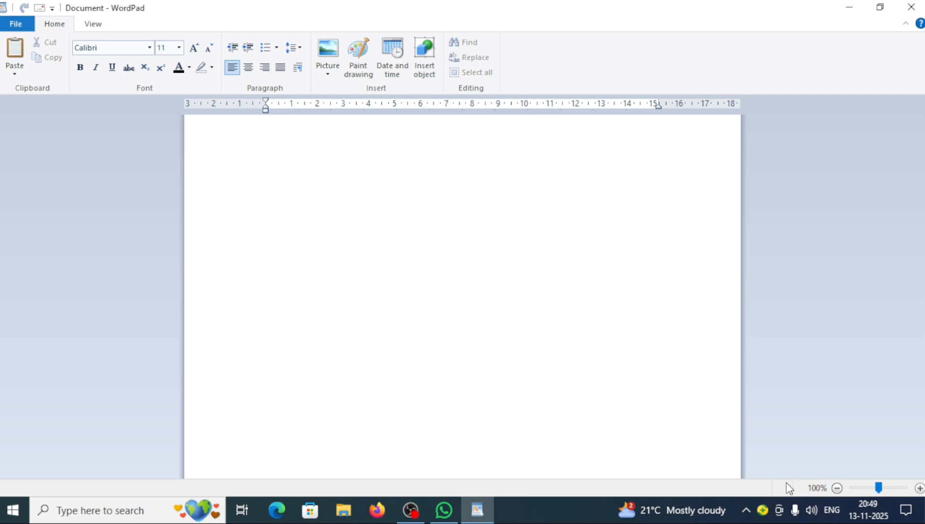
key(Caps_Lock)
click(318, 155)
text(LKJG)
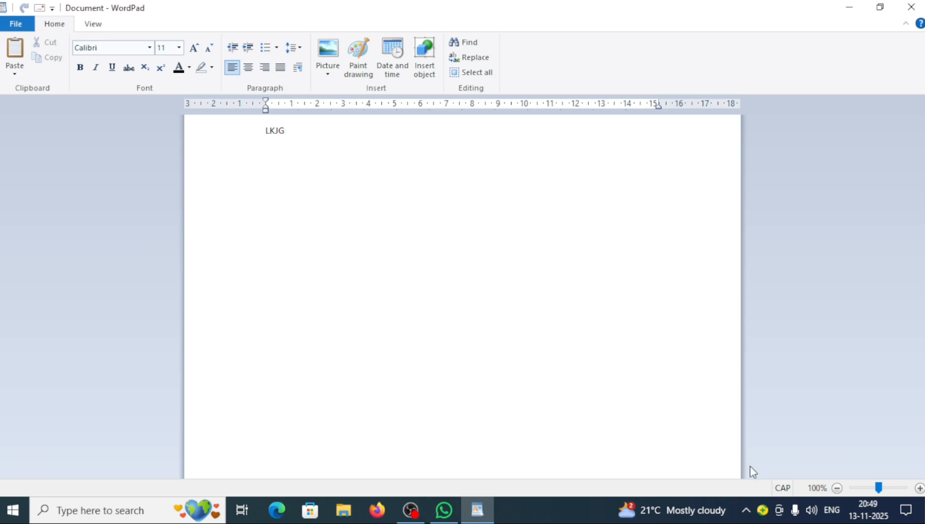
Erase the text LKJG and switch Caps Lock off
key(BackSpace)
key(BackSpace)
key(BackSpace)
key(BackSpace)
key(Caps_Lock)
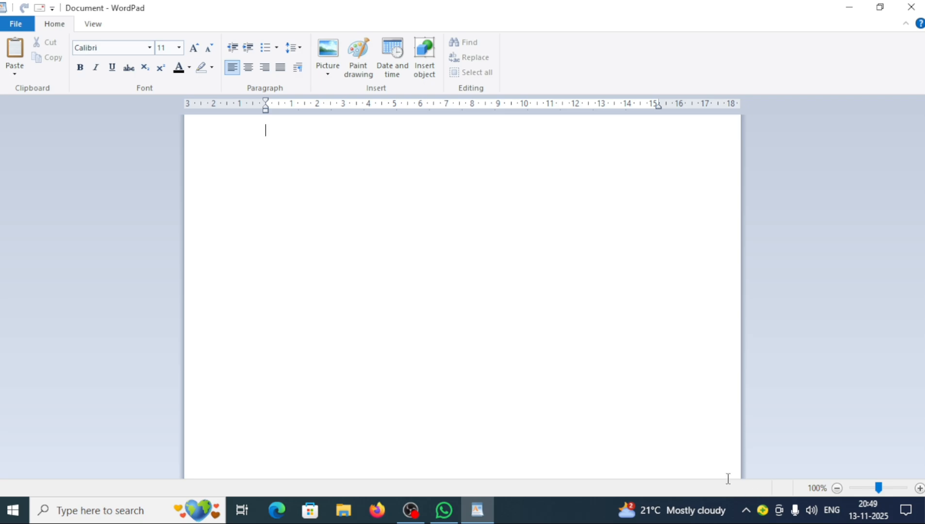
Enter the lowercase letters ff on the first line and delete them
text(ff)
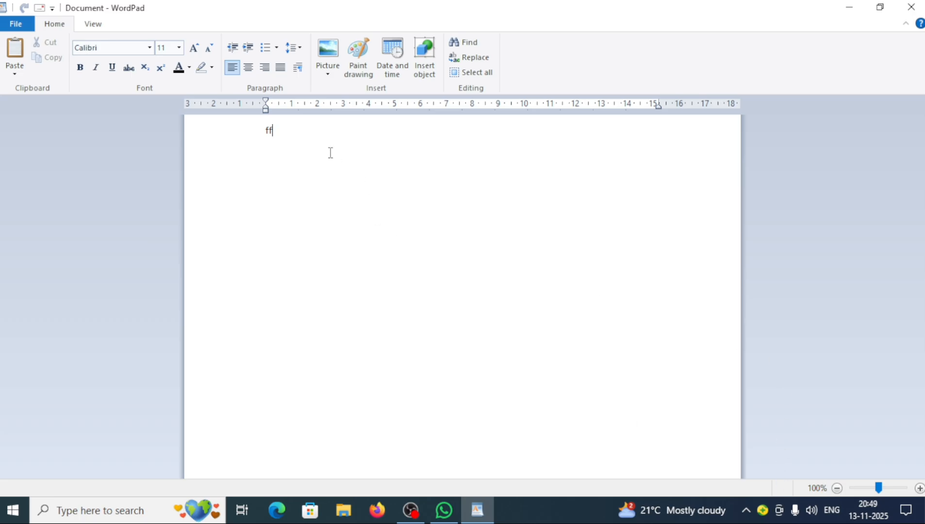
double_click(294, 133)
key(Delete)
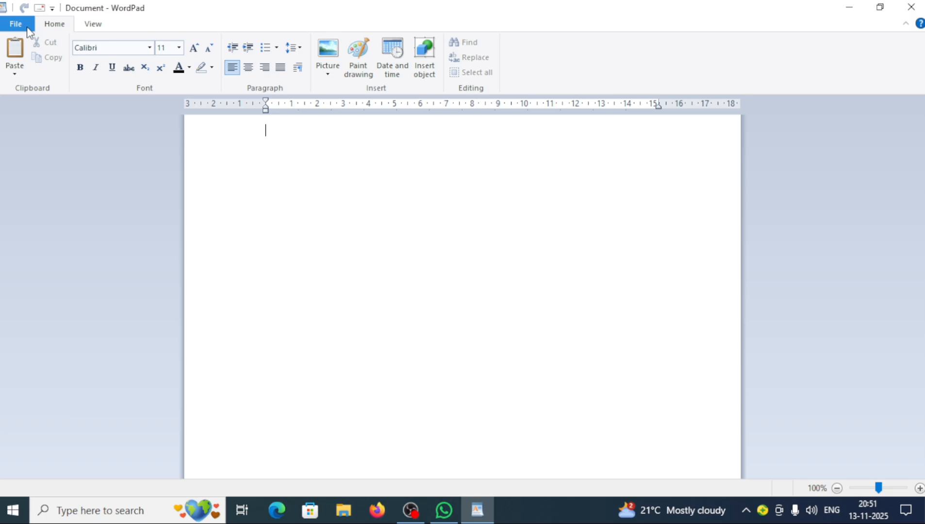
click(16, 24)
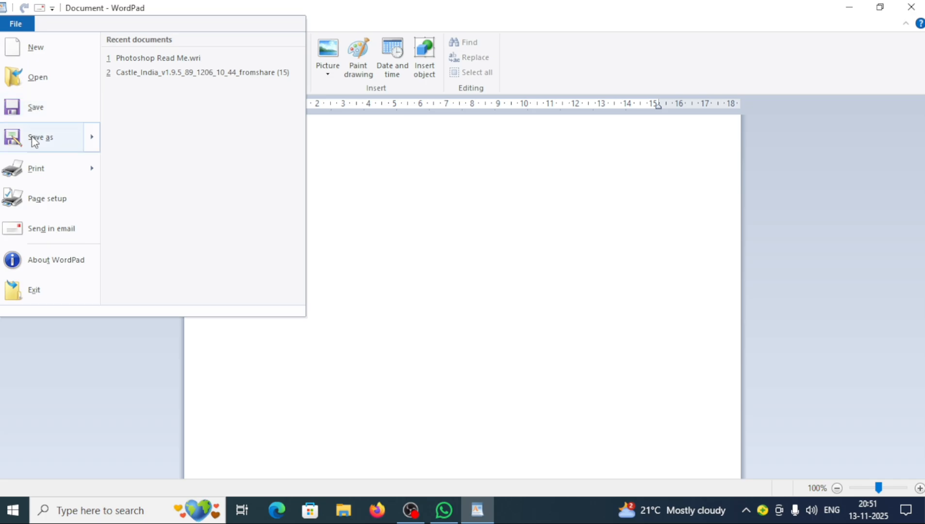
click(438, 229)
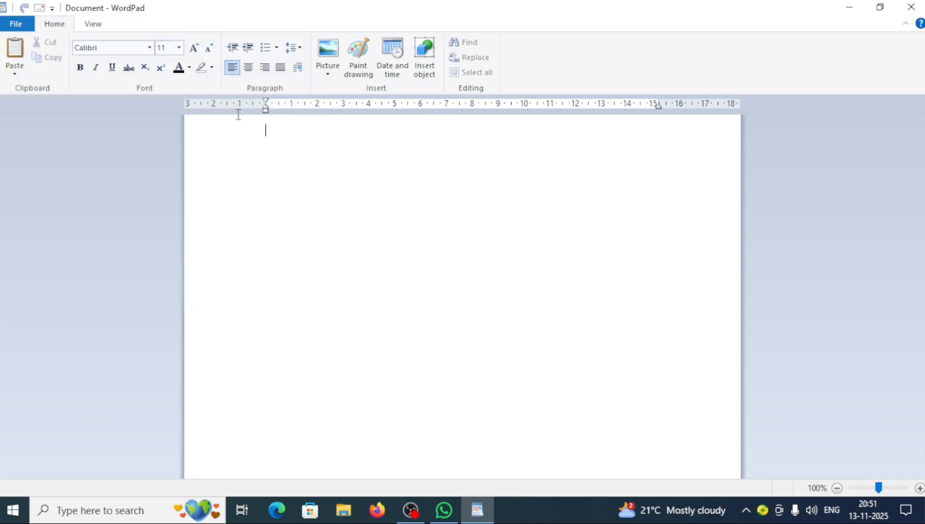
click(17, 25)
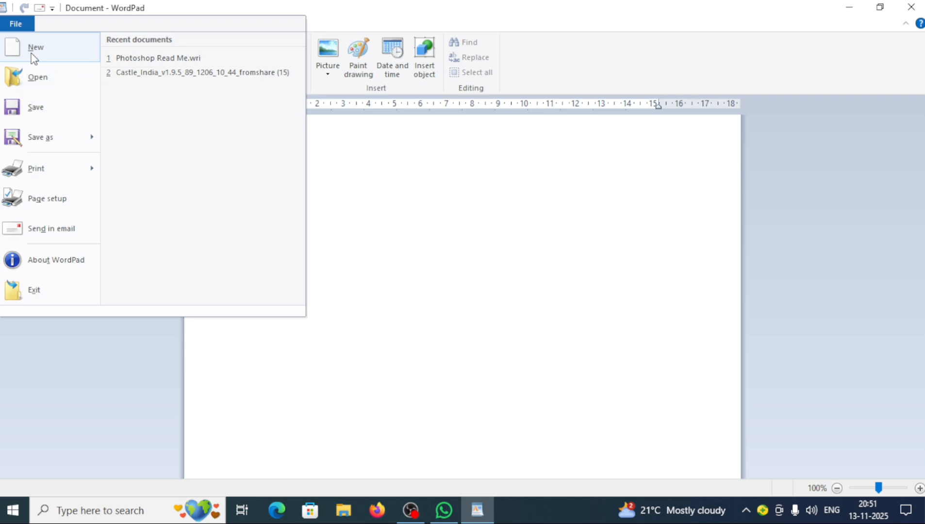
click(467, 246)
Enter hhgfgfghf on the page and save the document to the Desktop as gghg in Rich Text Format
text(hhgfgfghf)
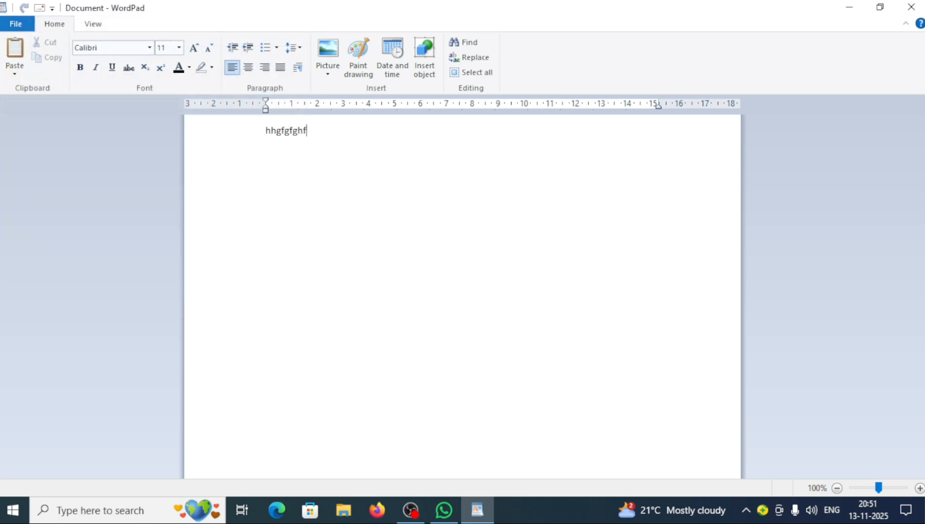
click(19, 25)
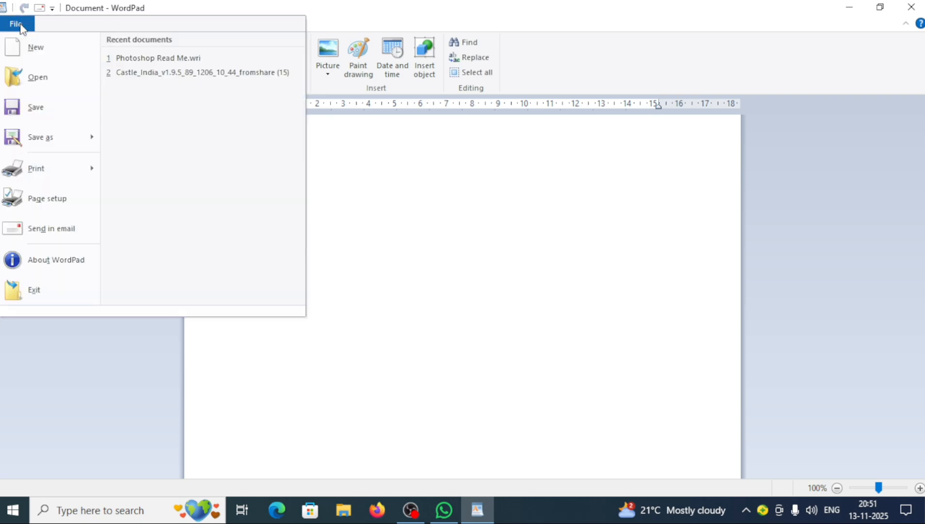
click(30, 101)
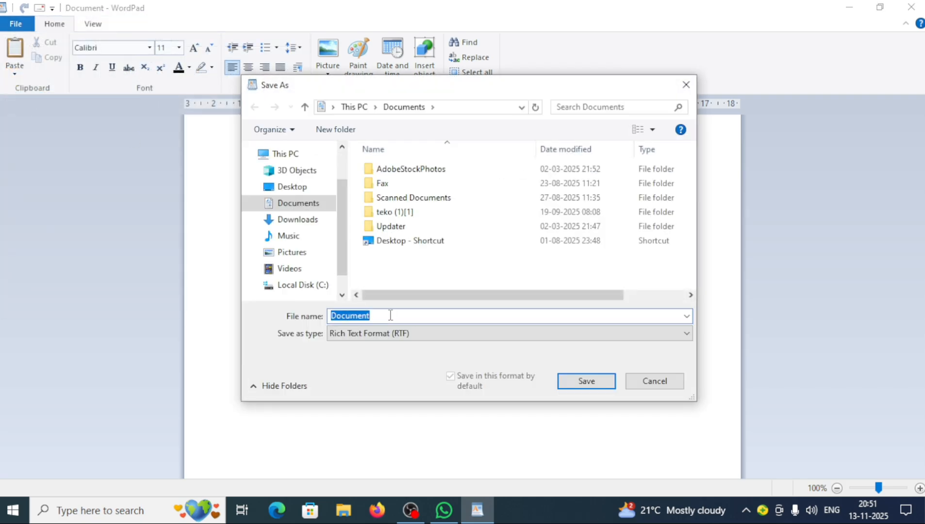
text(gghg)
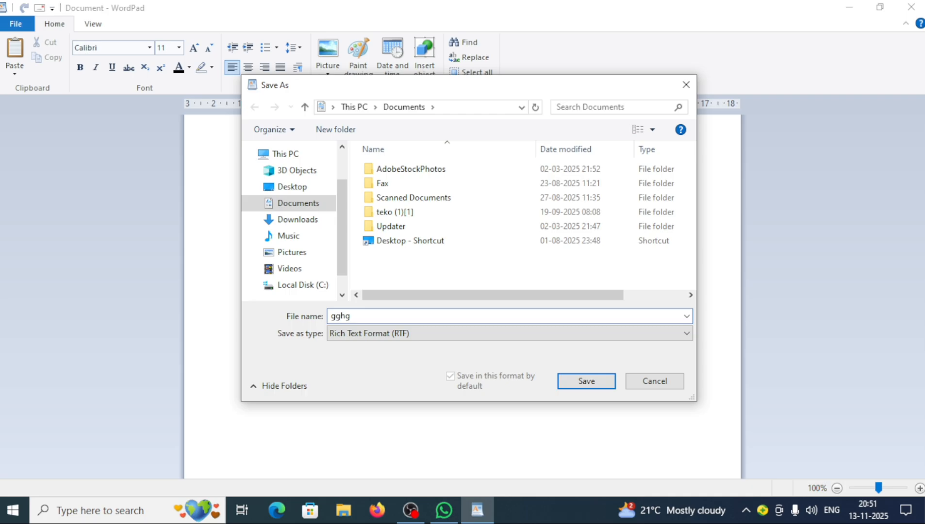
click(291, 187)
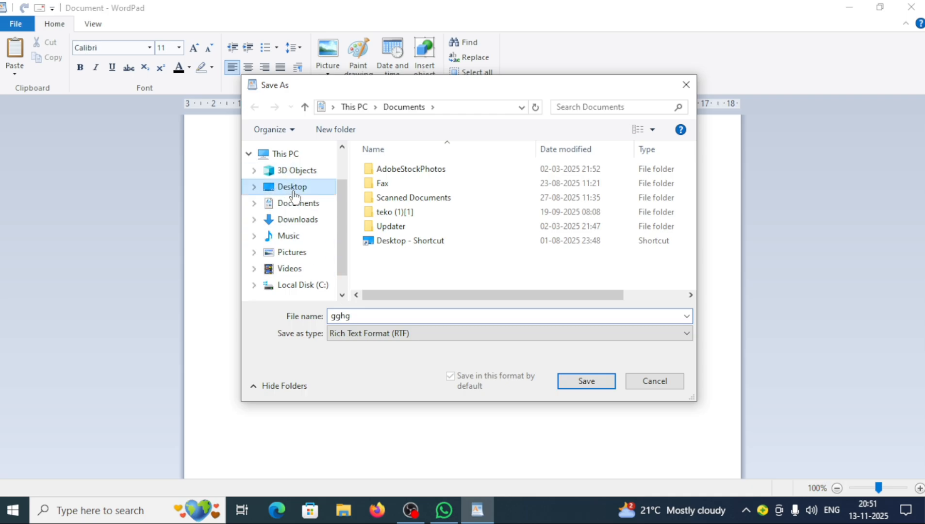
click(568, 382)
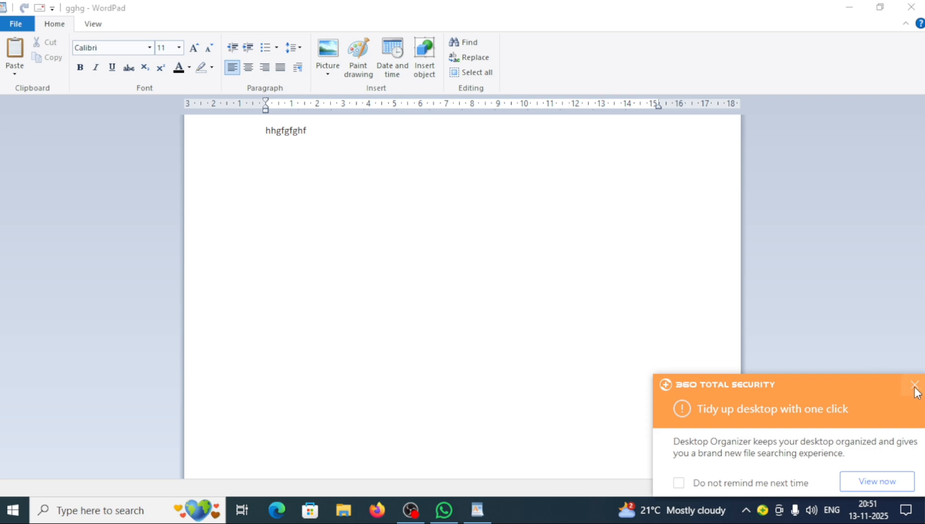
click(914, 385)
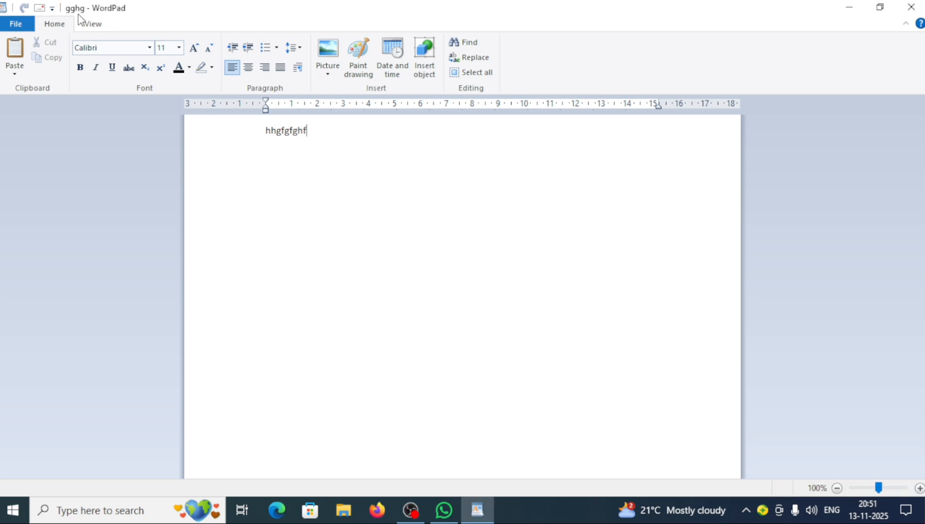
Bring up the On-Screen Keyboard and use it to create a new blank document
click(16, 25)
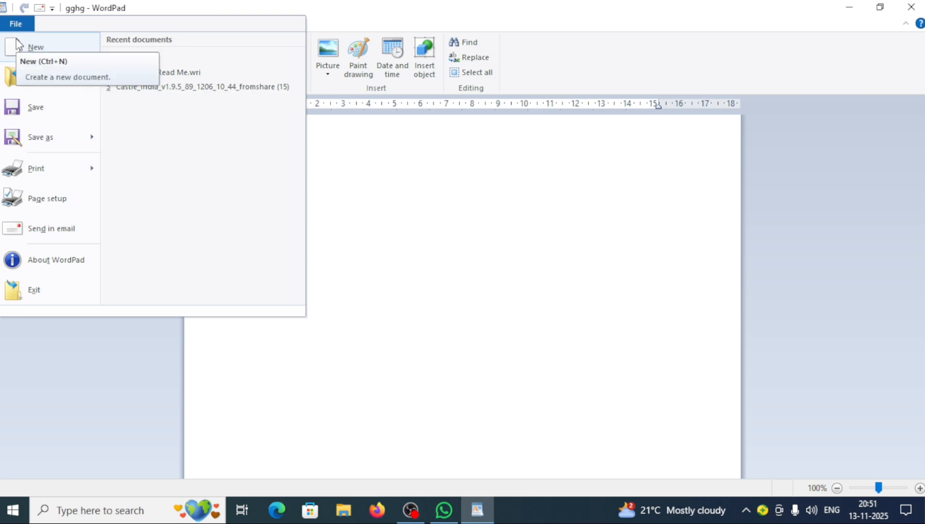
click(569, 178)
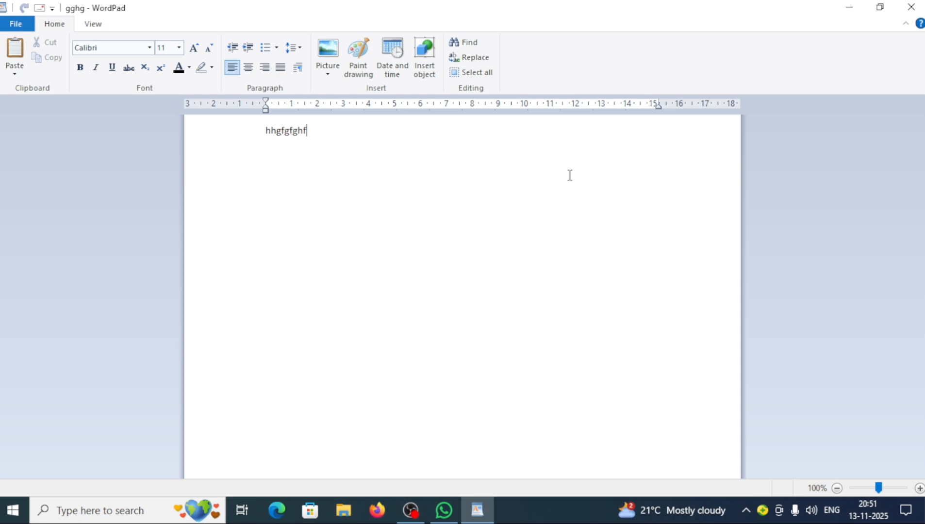
key(ctrl+super+o)
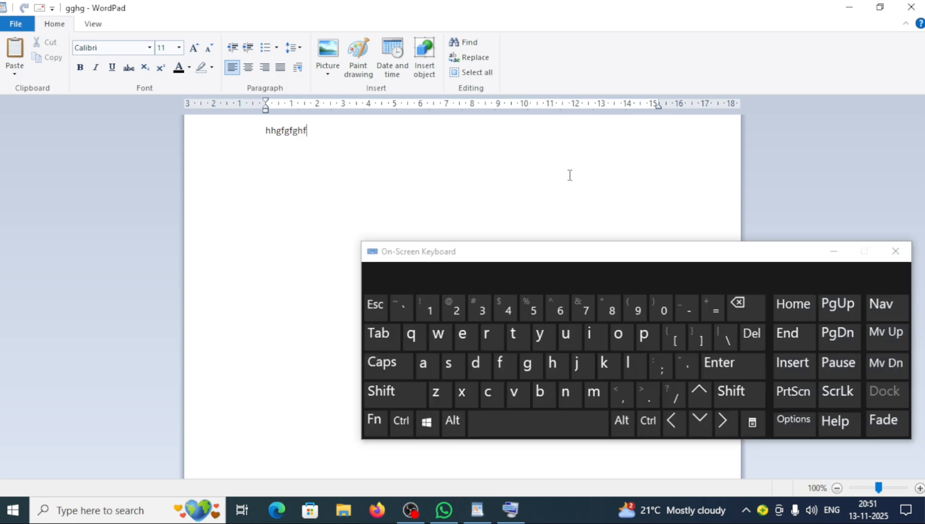
click(408, 424)
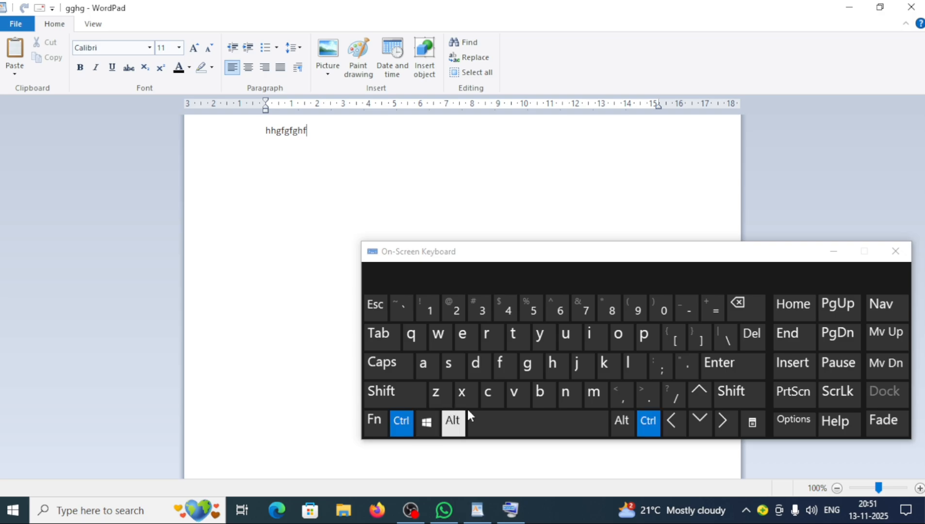
click(566, 394)
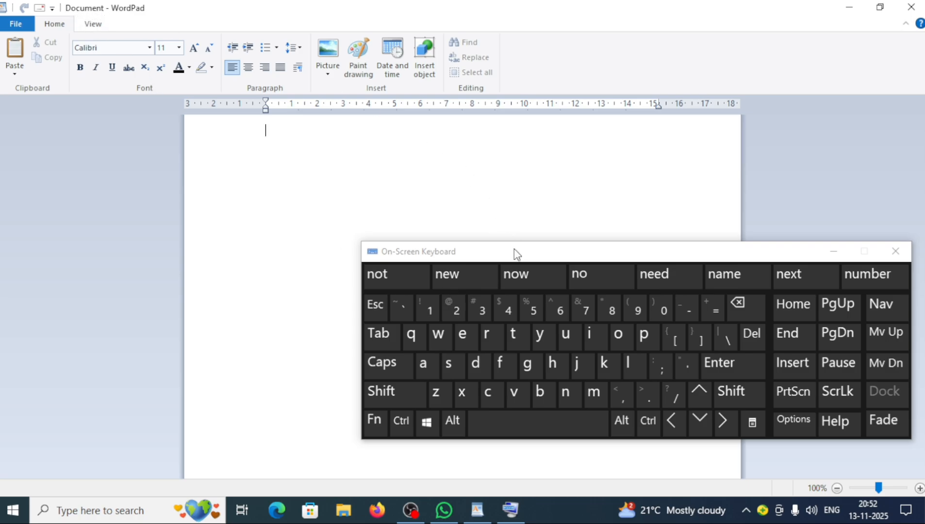
drag(516, 253, 472, 283)
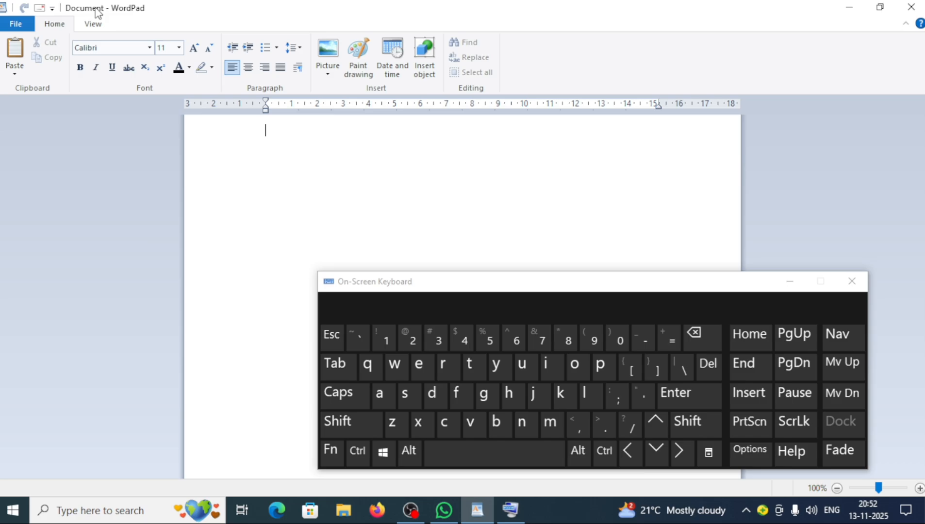
Enter gcg on the page and start another new document without saving the changes
text(gcg)
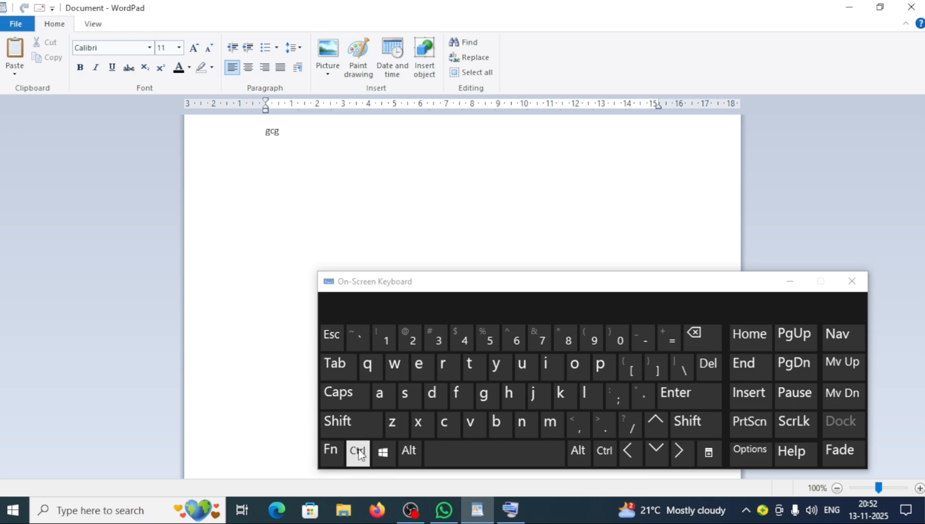
click(359, 454)
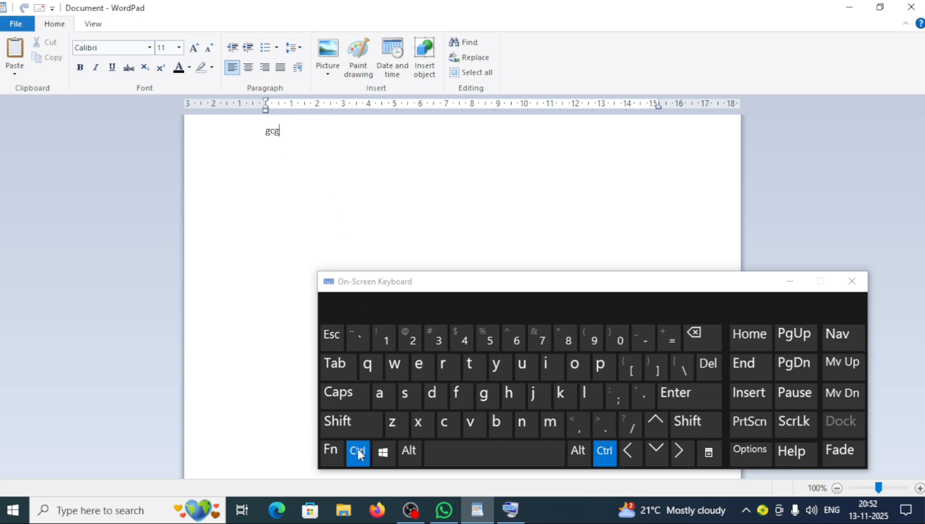
click(526, 431)
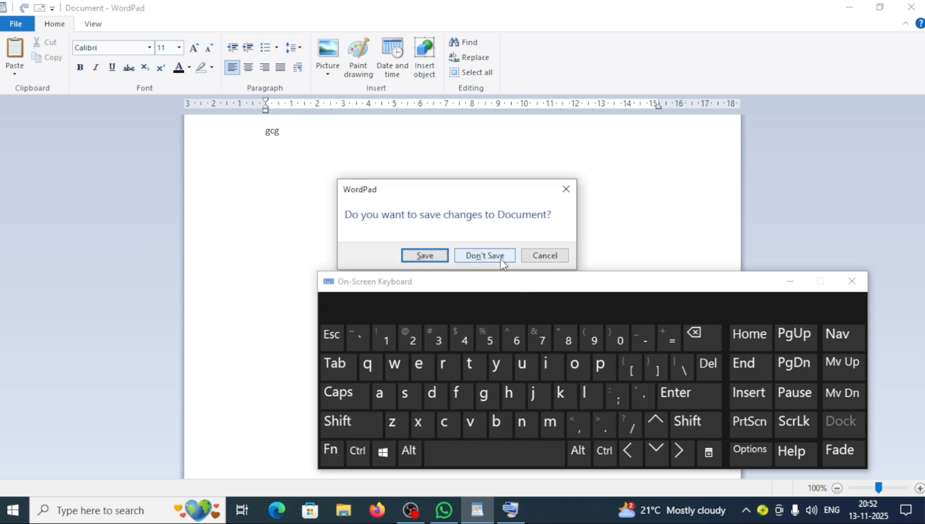
click(502, 263)
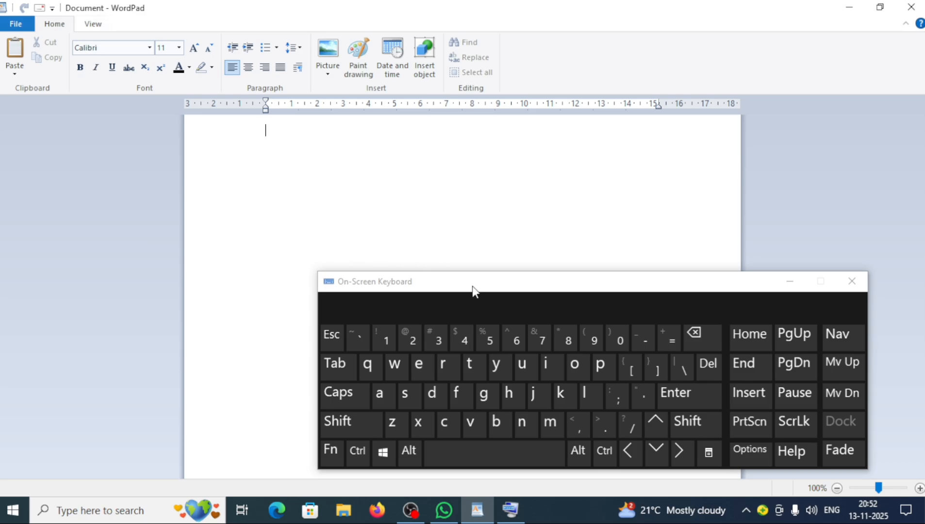
Open the saved gghg document from the Desktop, using the On-Screen Keyboard to call up the Open dialog
drag(473, 290, 463, 312)
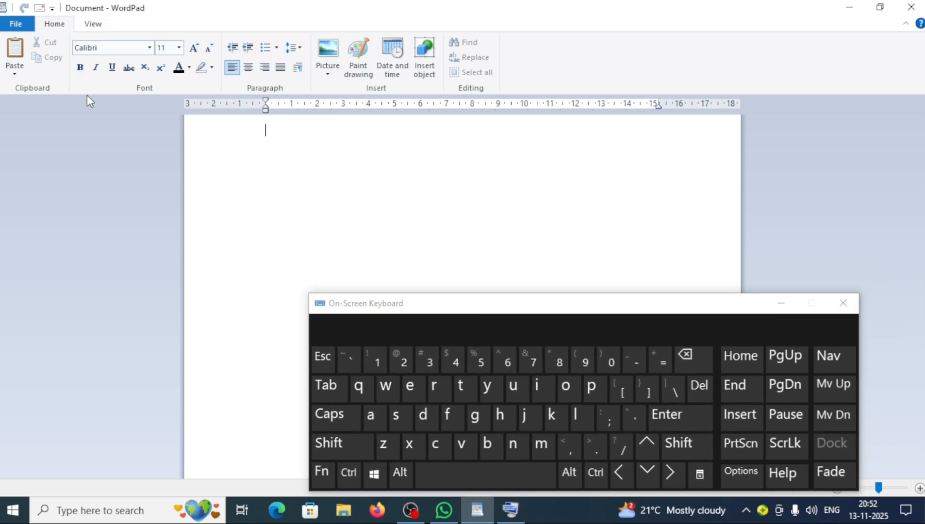
click(16, 23)
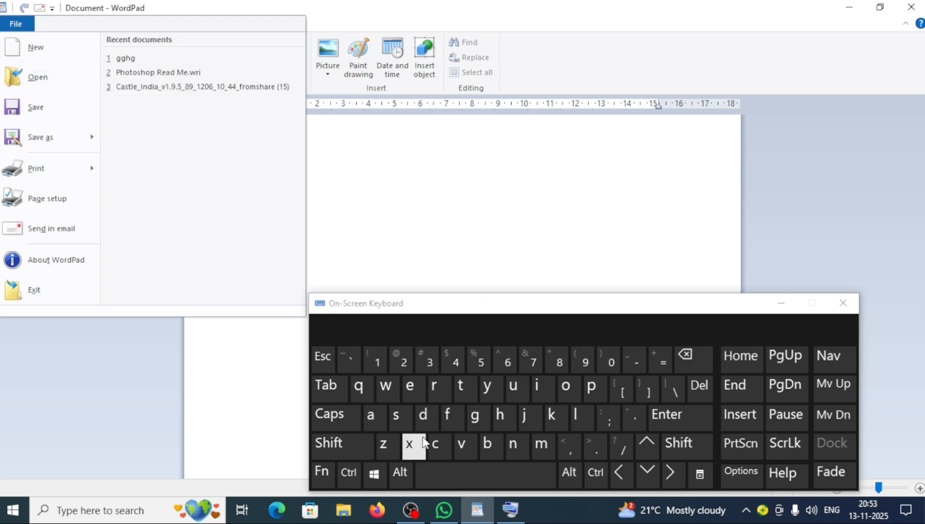
click(398, 266)
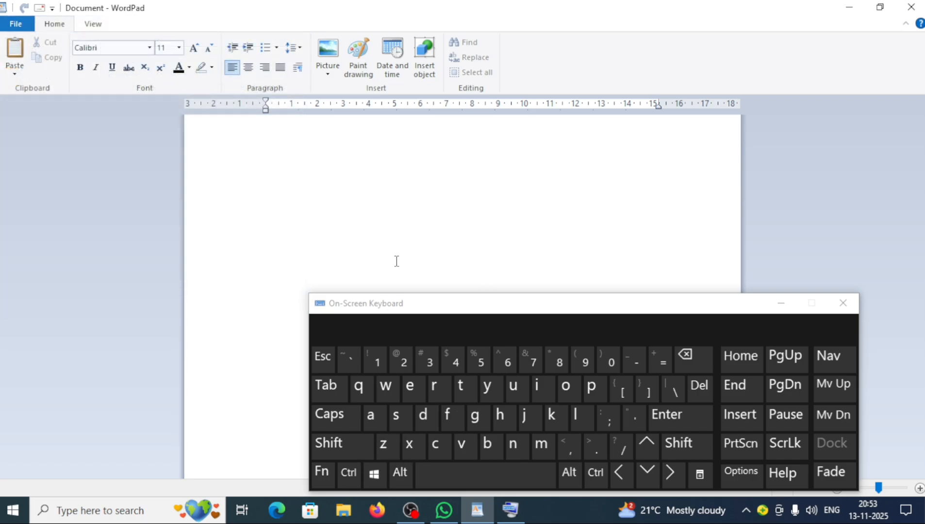
click(359, 477)
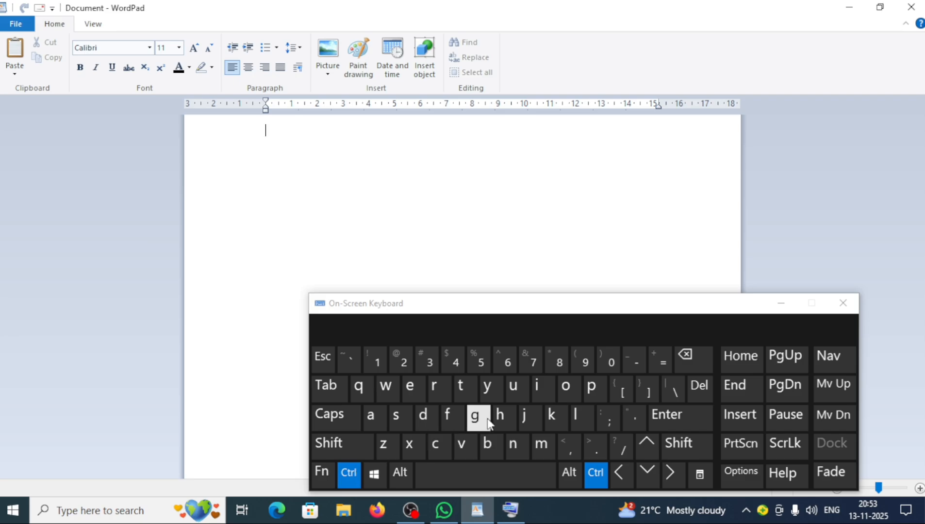
click(563, 398)
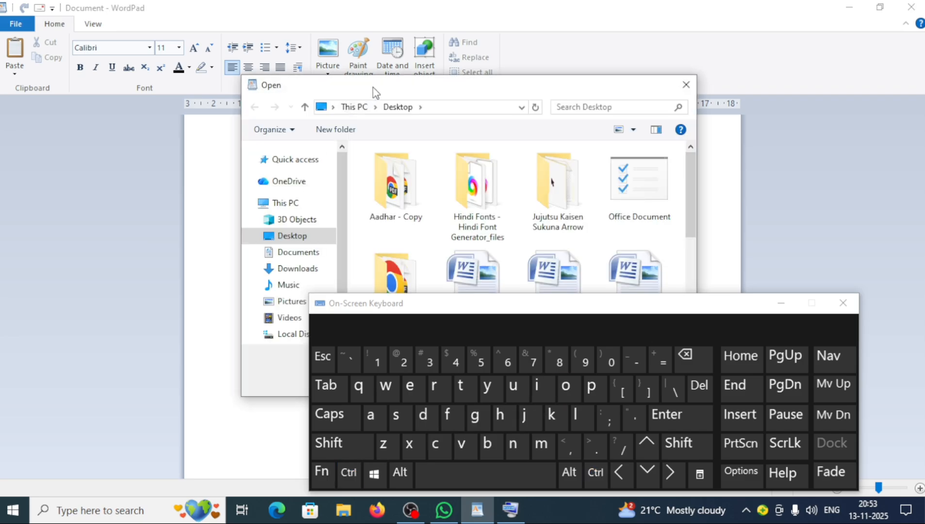
drag(340, 86, 100, 51)
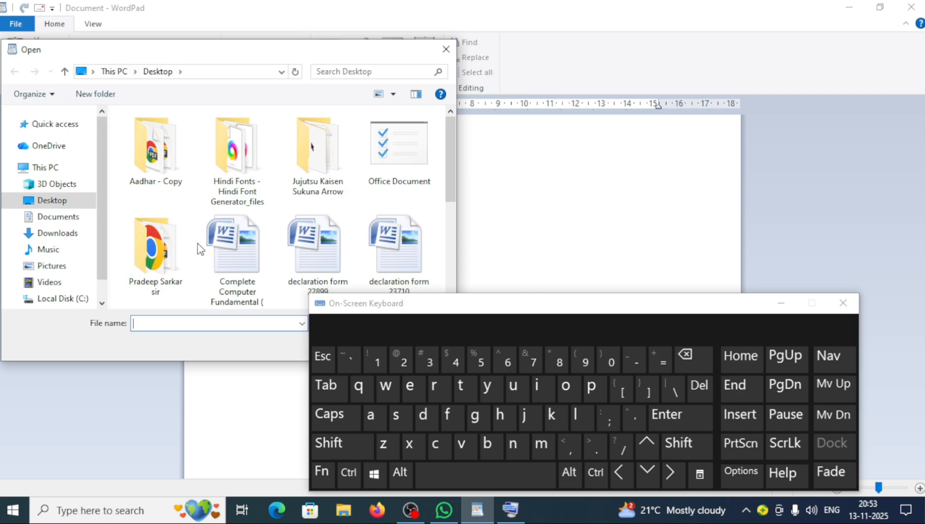
scroll(215, 233, down, 3)
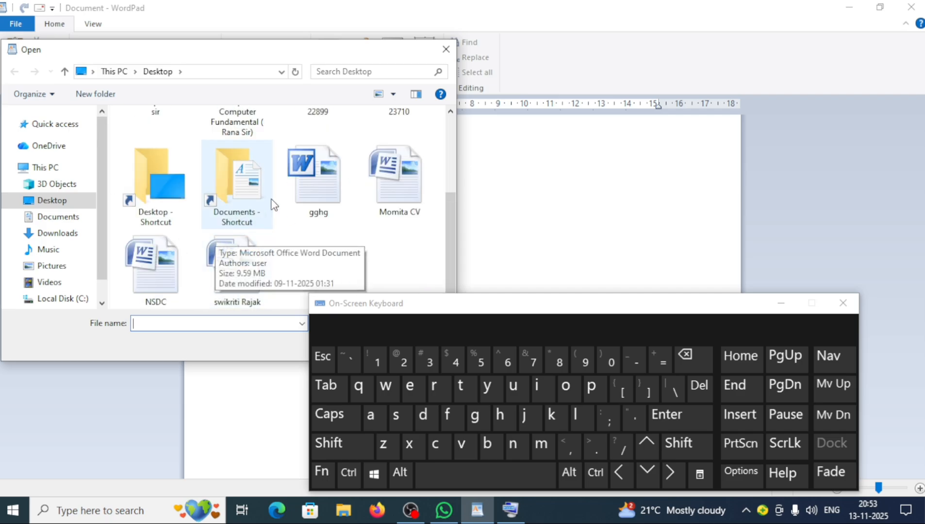
click(311, 190)
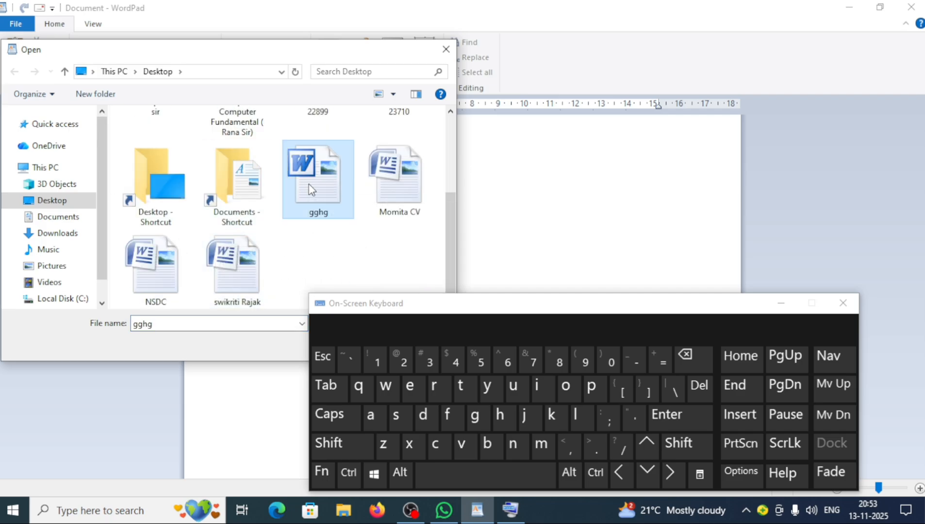
drag(391, 311, 466, 333)
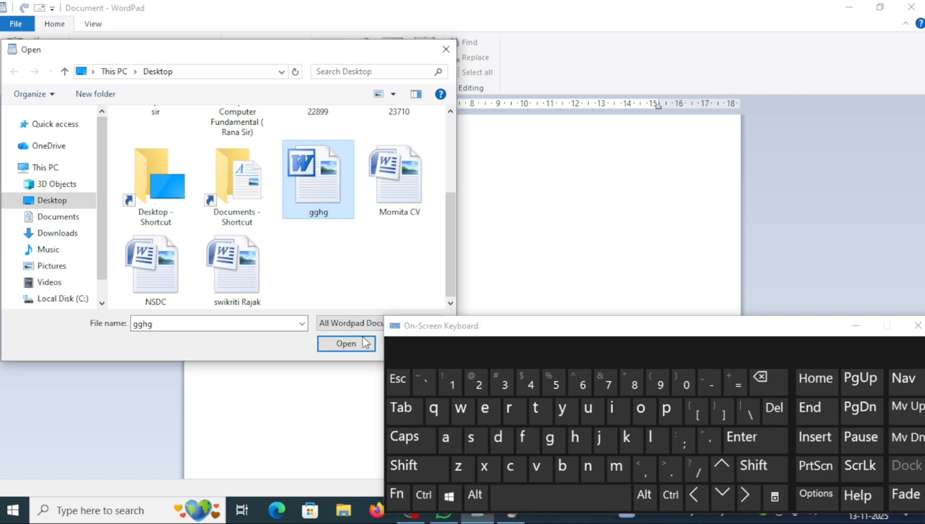
click(337, 340)
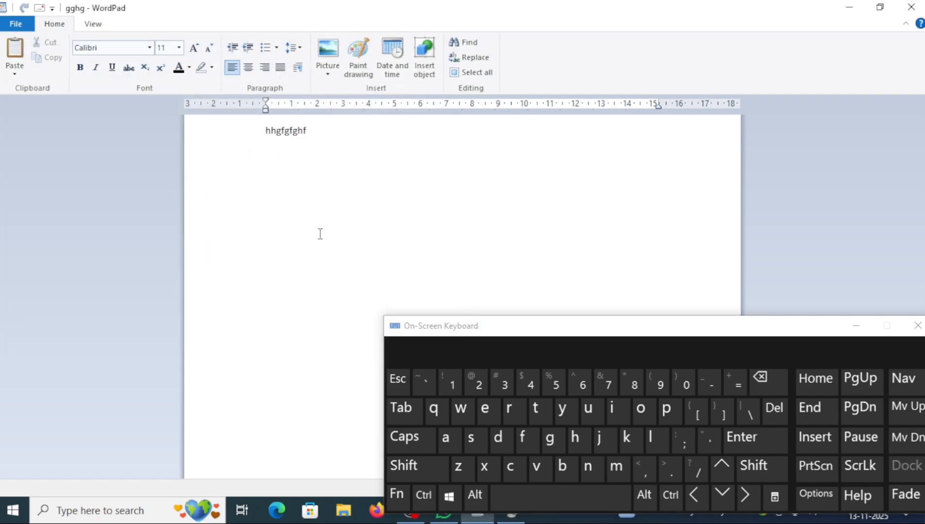
View the file formats offered for saving a copy of the document
click(26, 29)
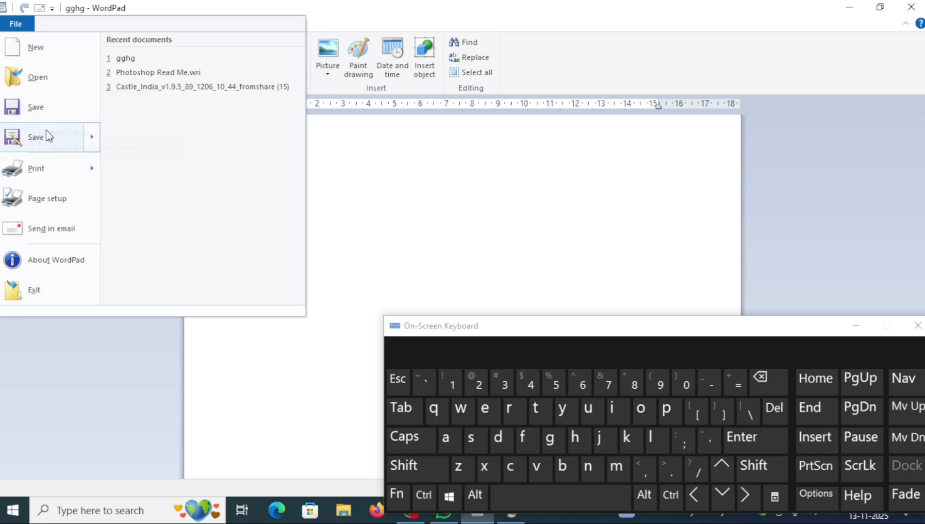
mouse_move(47, 132)
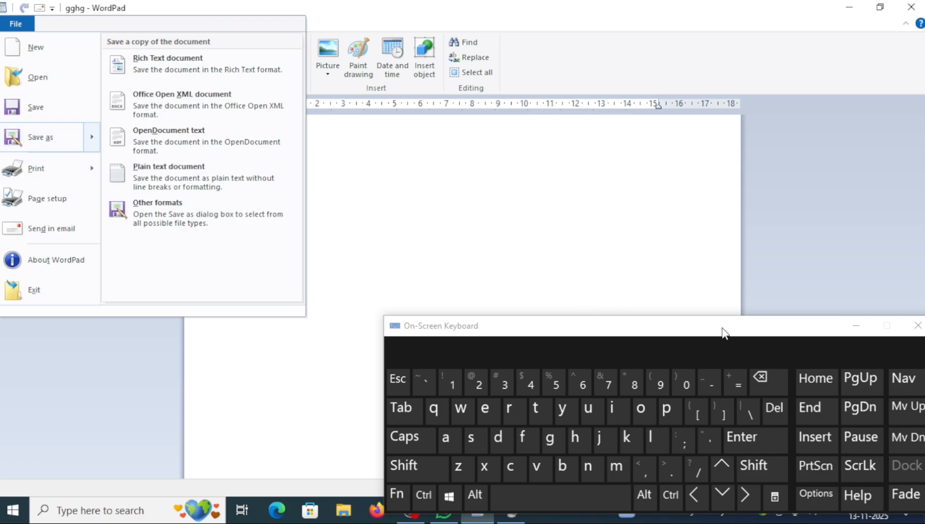
click(469, 151)
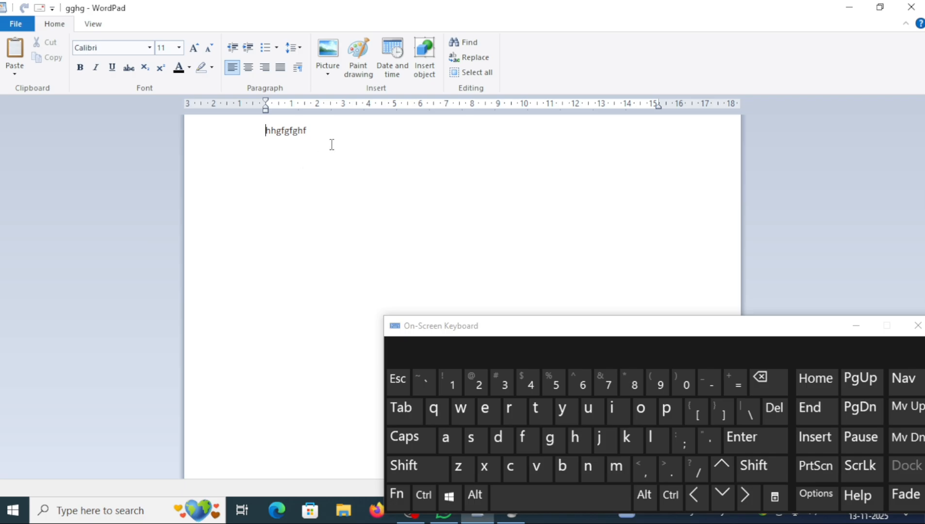
Replace the existing text in the document with B STUDY POINT in capital letters, using Caps Lock
drag(330, 144, 220, 150)
key(BackSpace)
key(Caps_Lock)
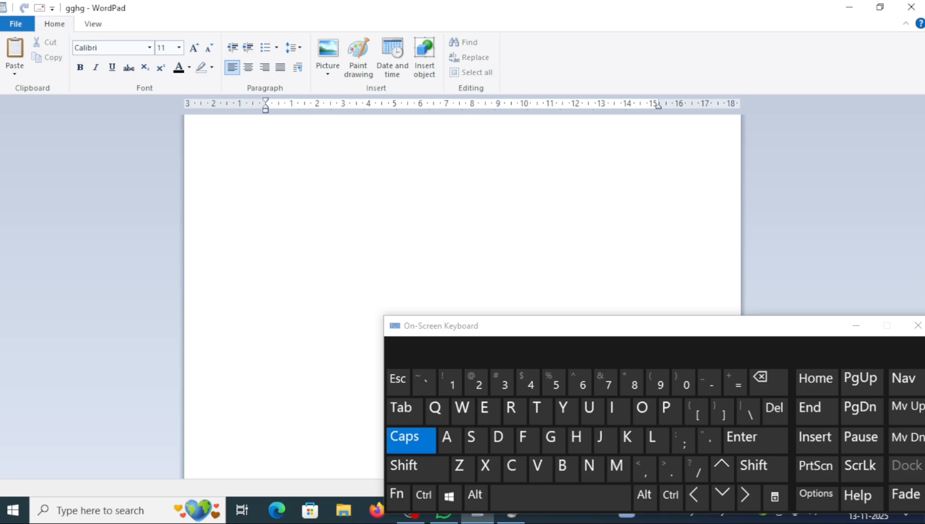
text(B S)
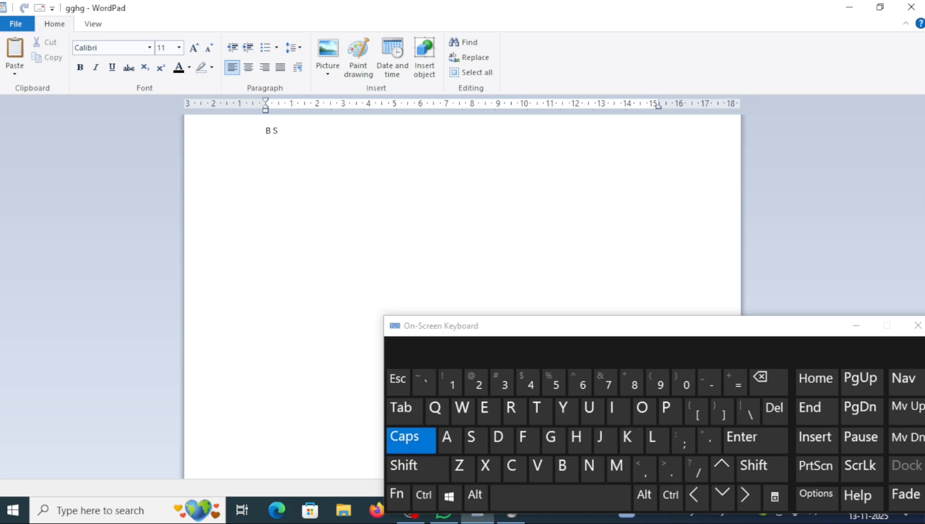
text(TUDY POINT)
Save the edited text to the existing gghg document
click(15, 23)
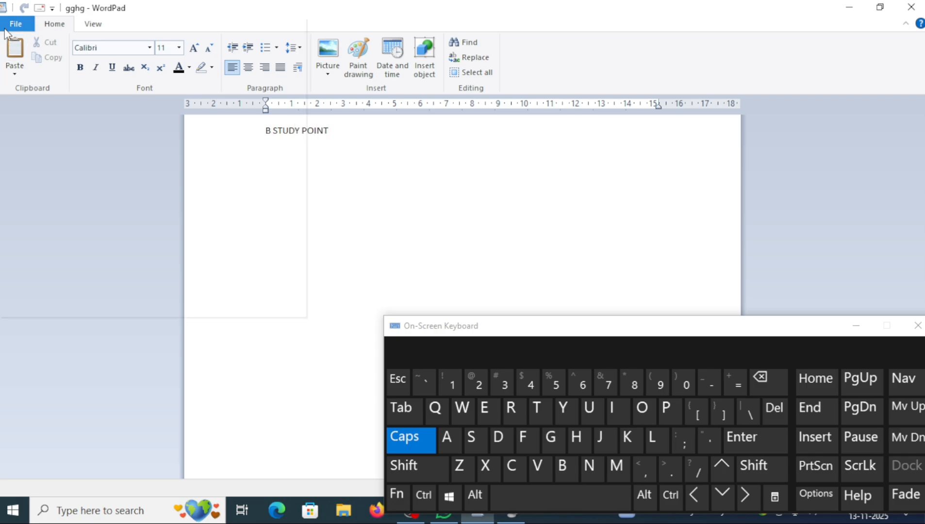
click(326, 151)
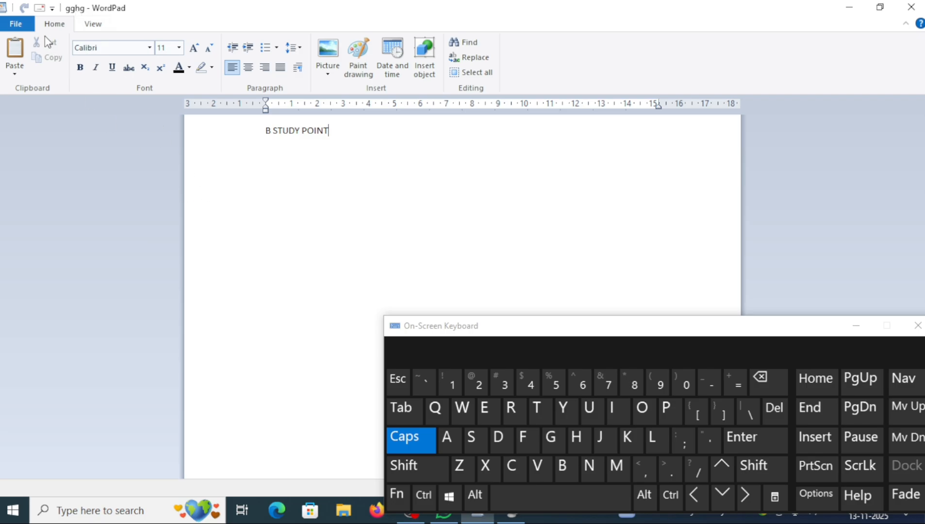
click(15, 23)
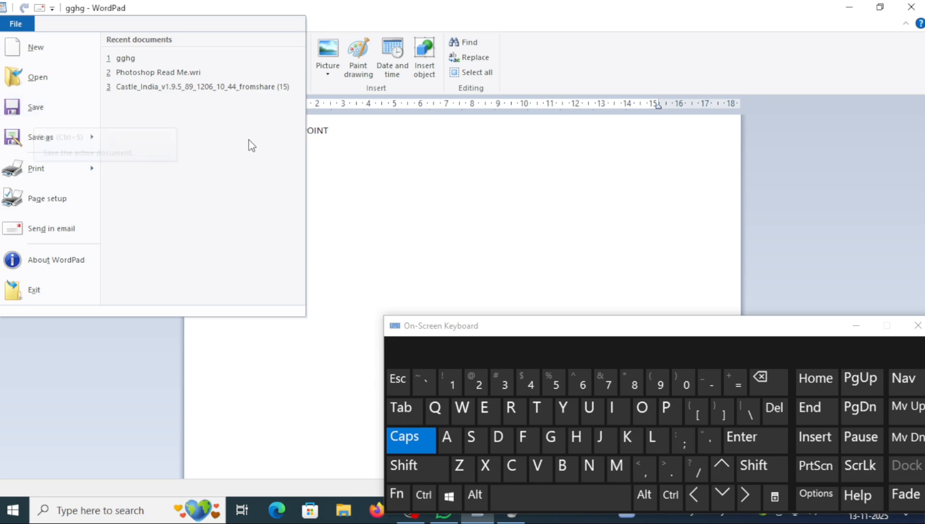
click(342, 166)
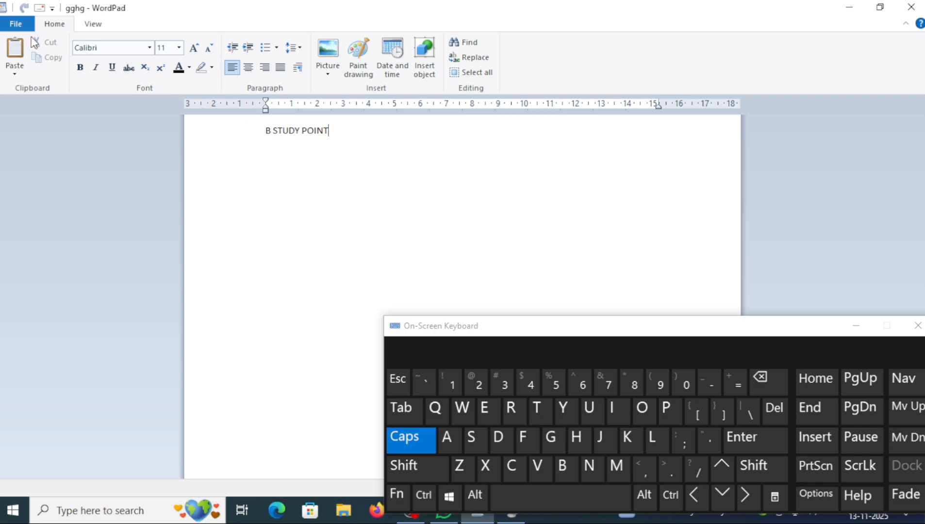
click(15, 24)
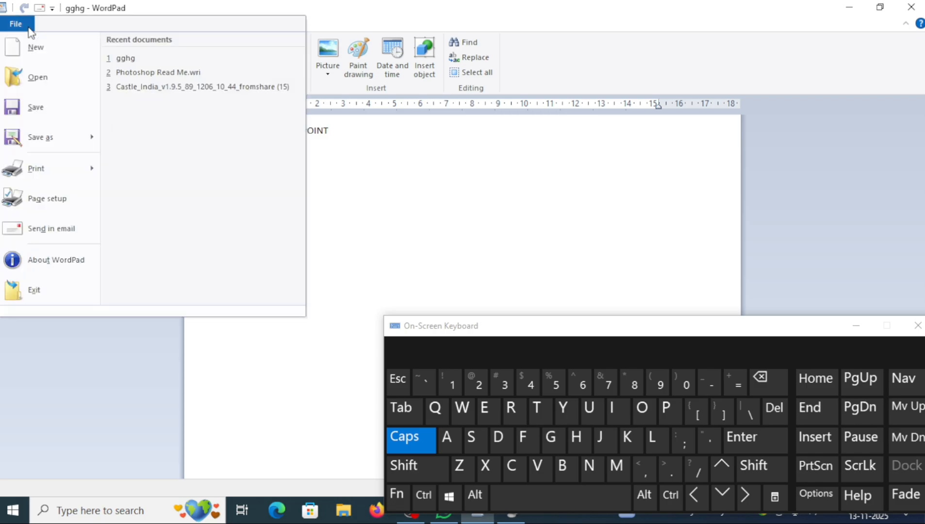
click(33, 96)
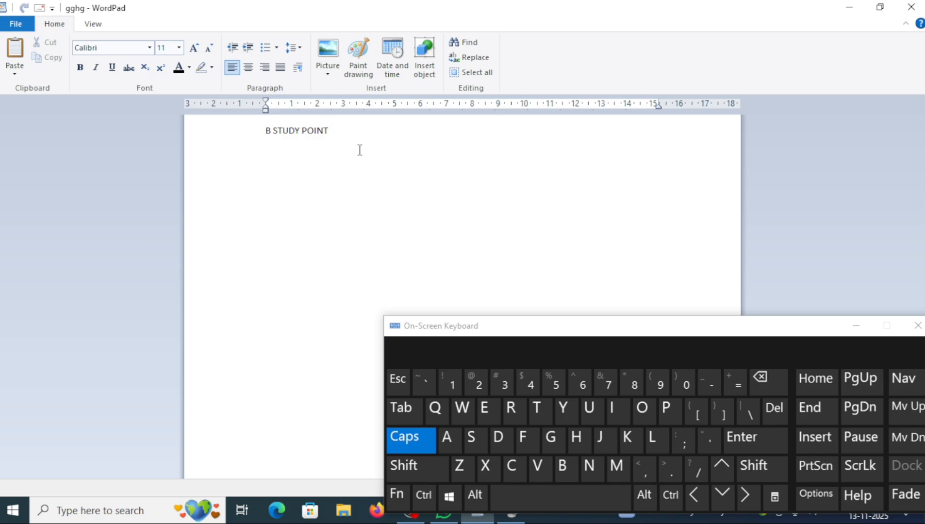
Reopen the gghg document from the Desktop to check its saved content
click(849, 7)
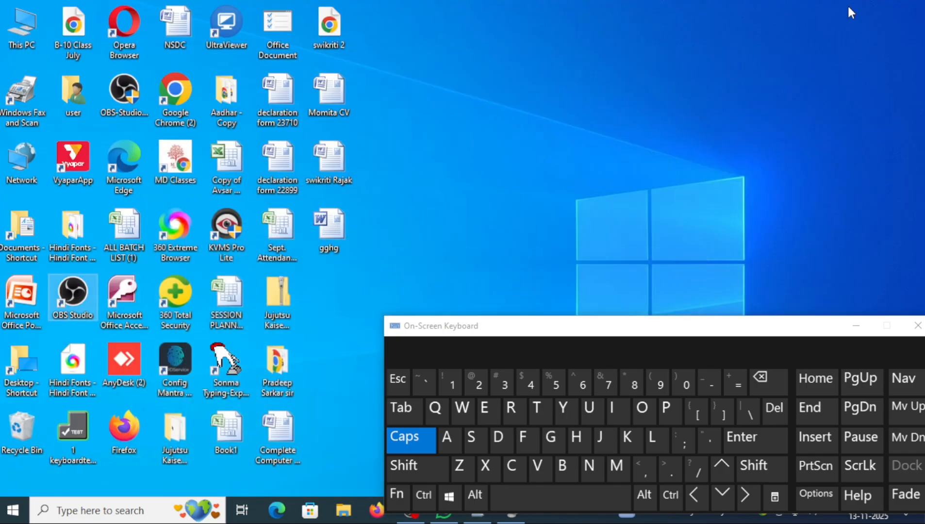
double_click(330, 230)
double_click(441, 203)
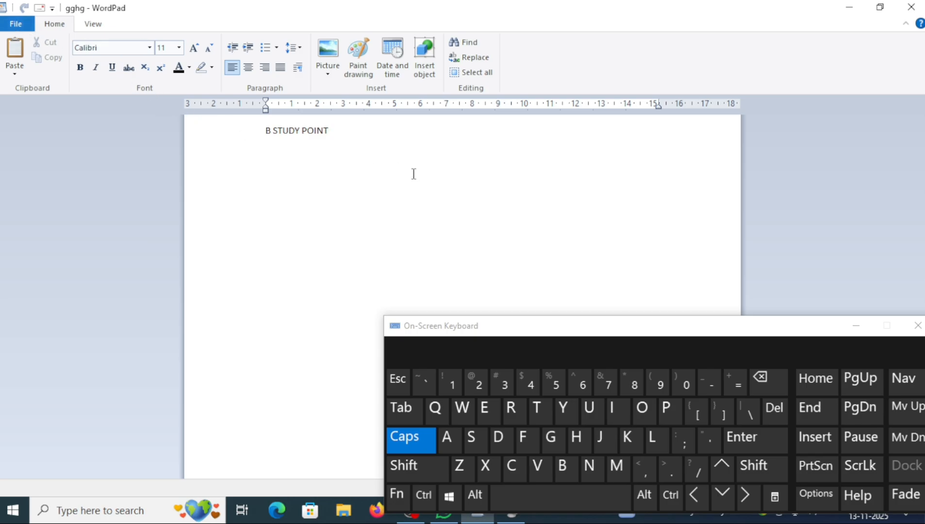
Add FHGFHGFHJGKJ on a new line and save a copy to the Desktop in Rich Text Format, using a first name as file name
key(Return)
text(FHGFHGFHJGKJ)
click(15, 23)
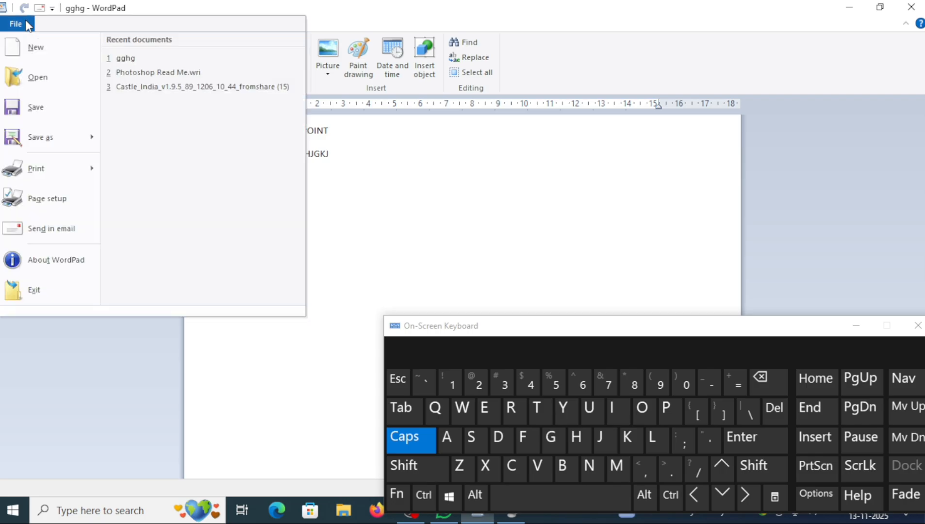
click(28, 137)
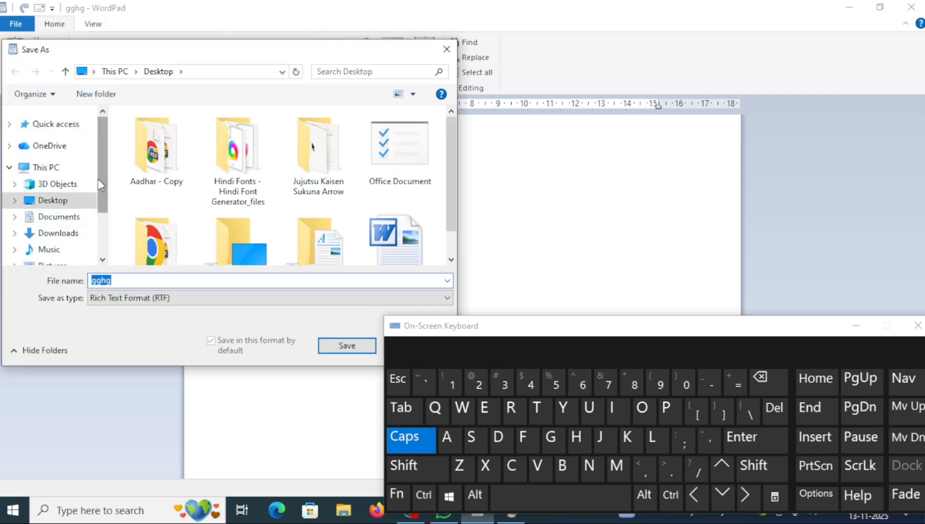
drag(98, 181, 103, 150)
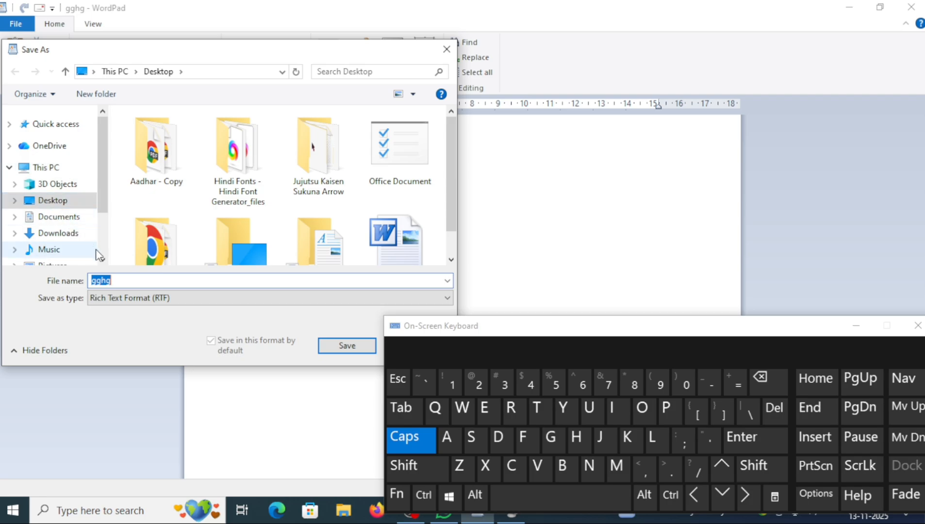
click(121, 280)
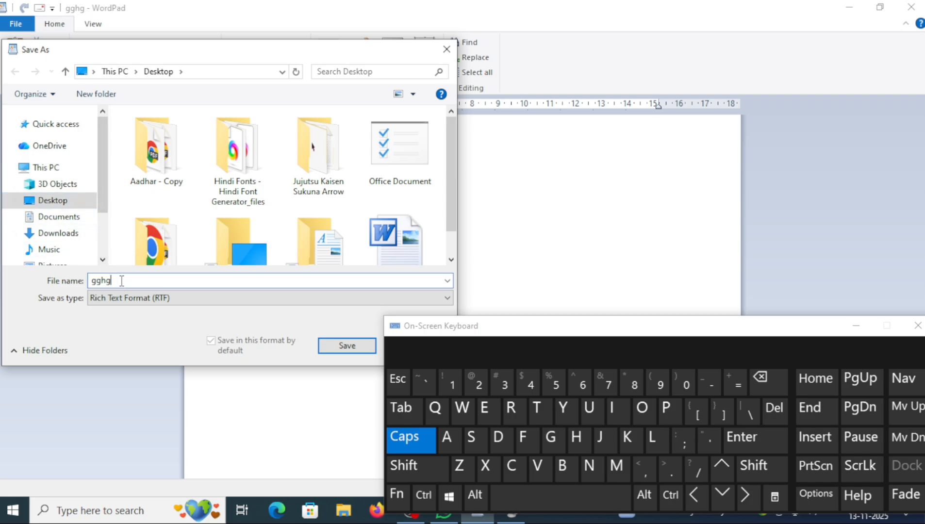
key(BackSpace)
key(BackSpace)
key(BackSpace)
key(BackSpace)
text(BIJAY)
click(341, 347)
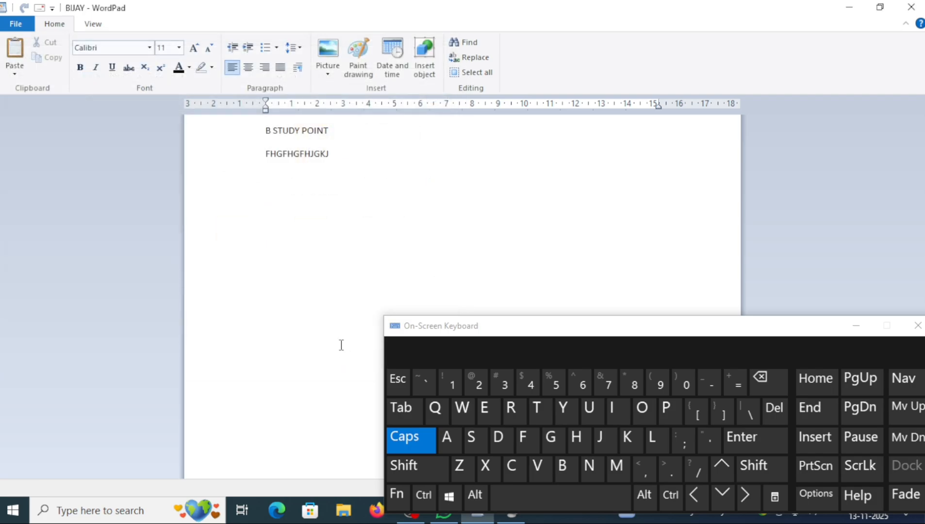
Clear the open windows from the Desktop and open the newly saved copy to check it
click(848, 6)
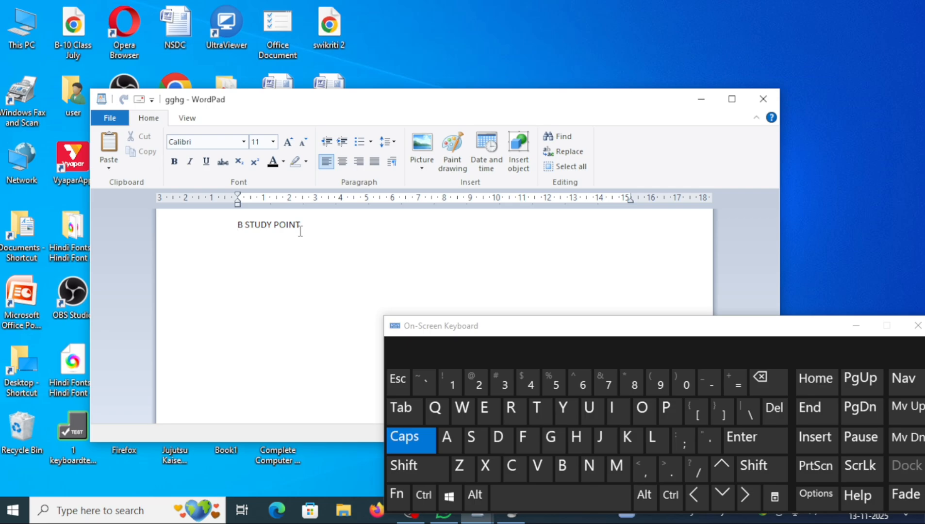
click(700, 99)
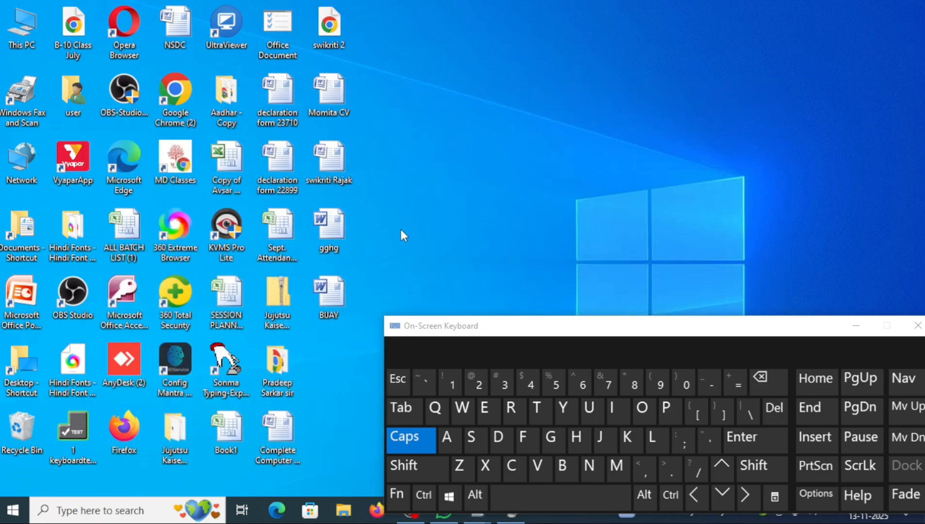
double_click(335, 290)
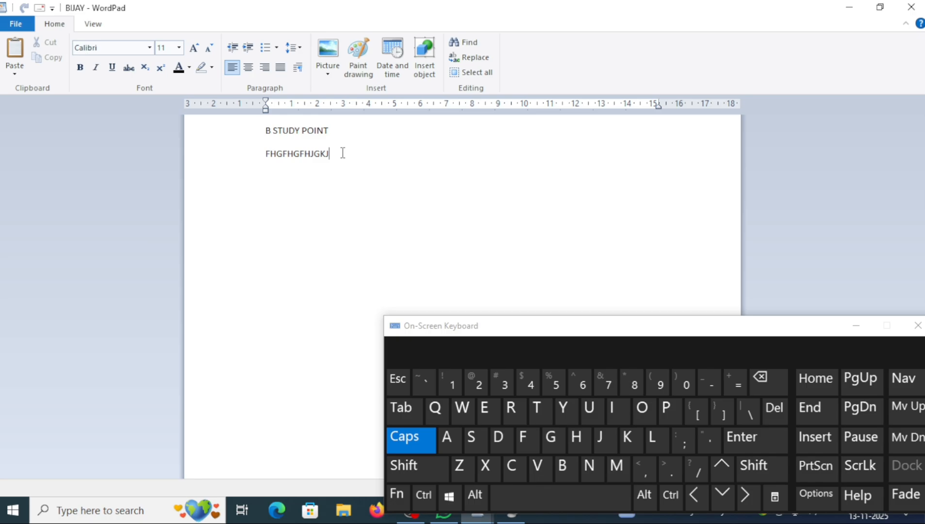
Review the Print dialog's printer, page range and copies settings, and close it without printing
click(10, 18)
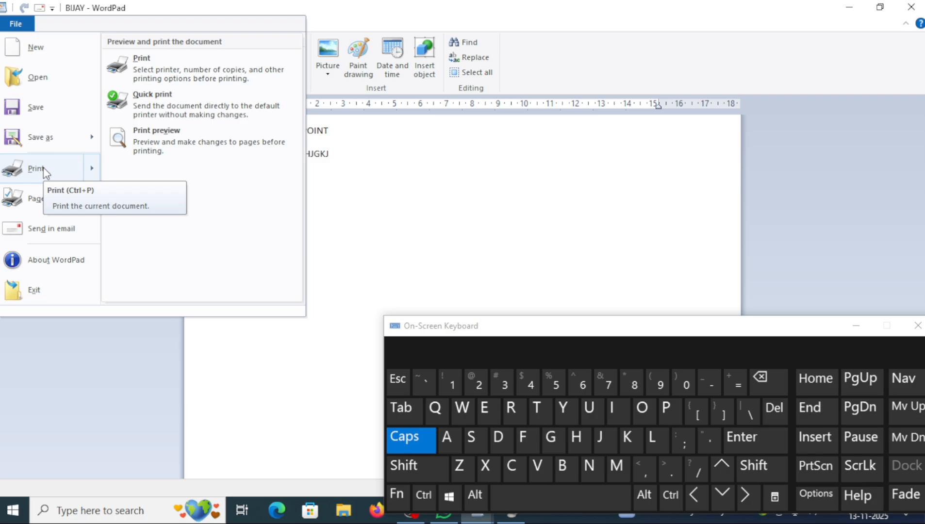
click(44, 167)
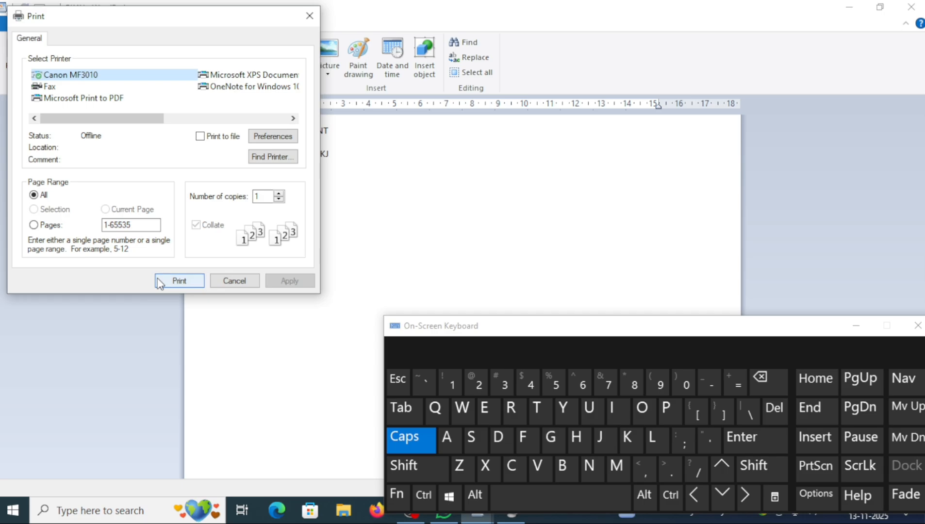
click(310, 16)
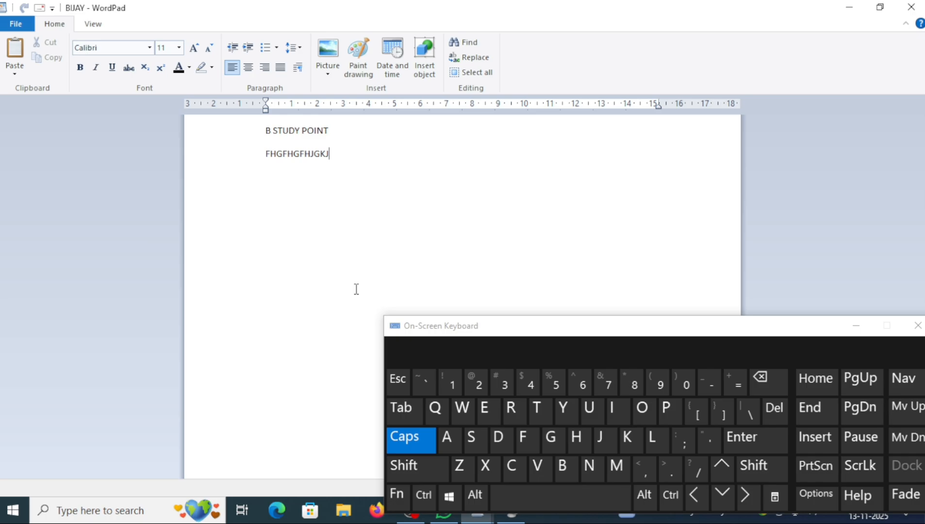
Close the On-Screen Keyboard to uncover the whole document window
click(15, 32)
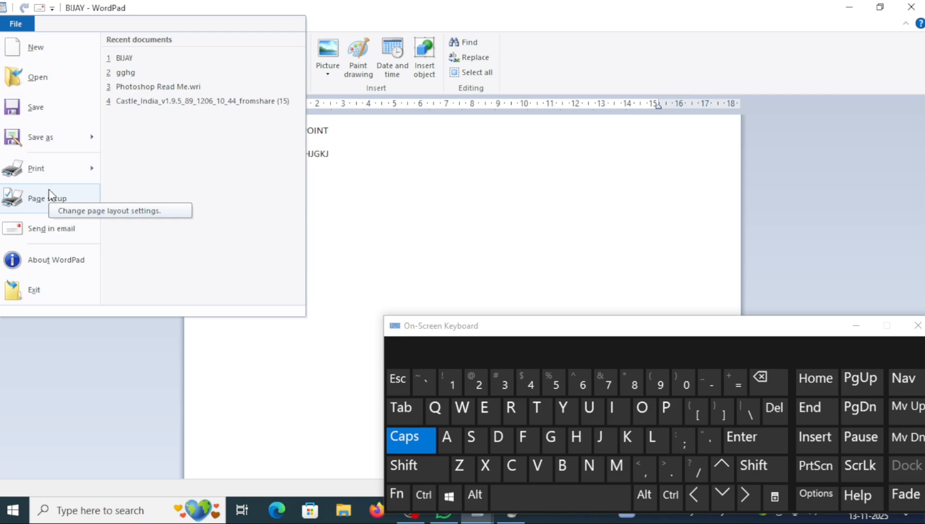
click(370, 141)
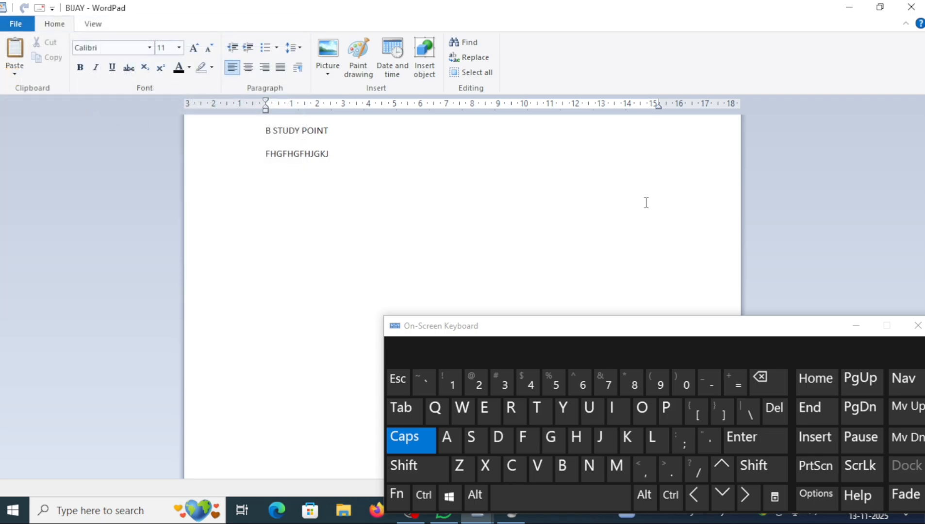
click(917, 326)
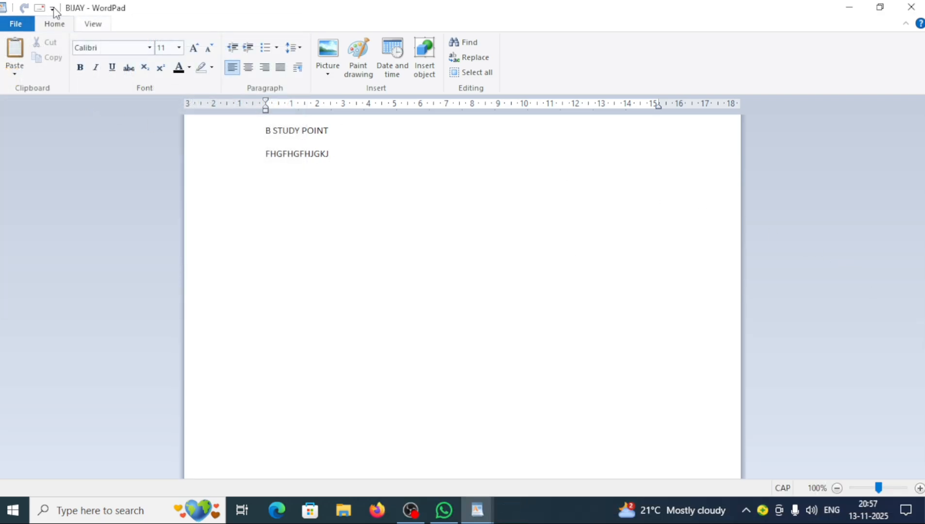
Open the page setup settings, look through the available paper sizes and set the size to A4
click(16, 23)
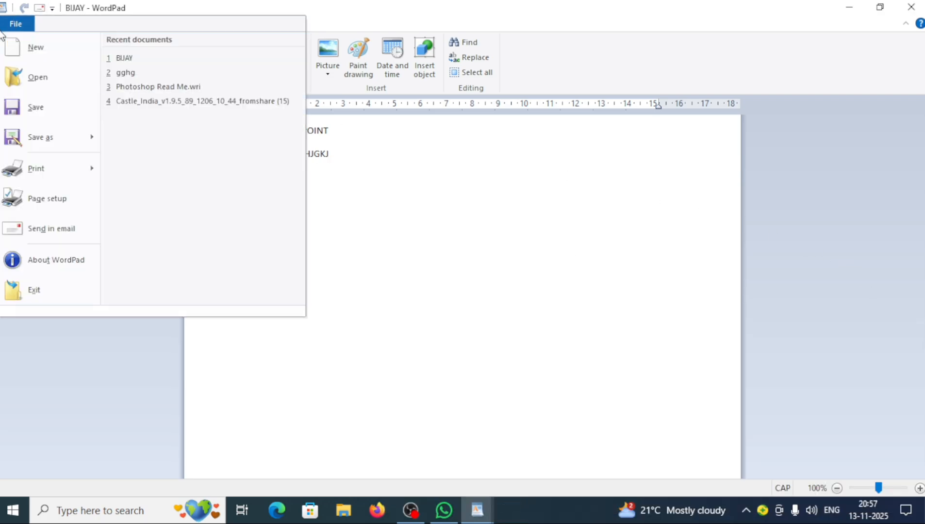
click(39, 210)
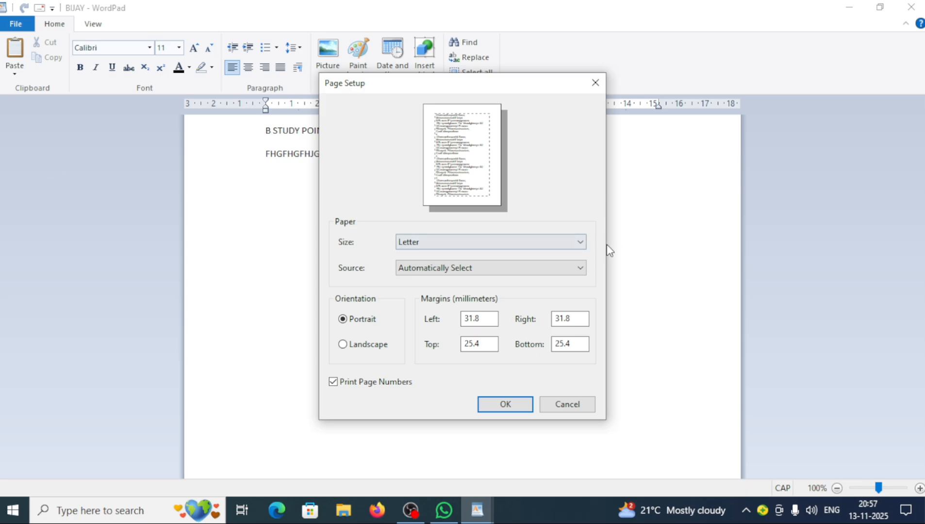
click(578, 250)
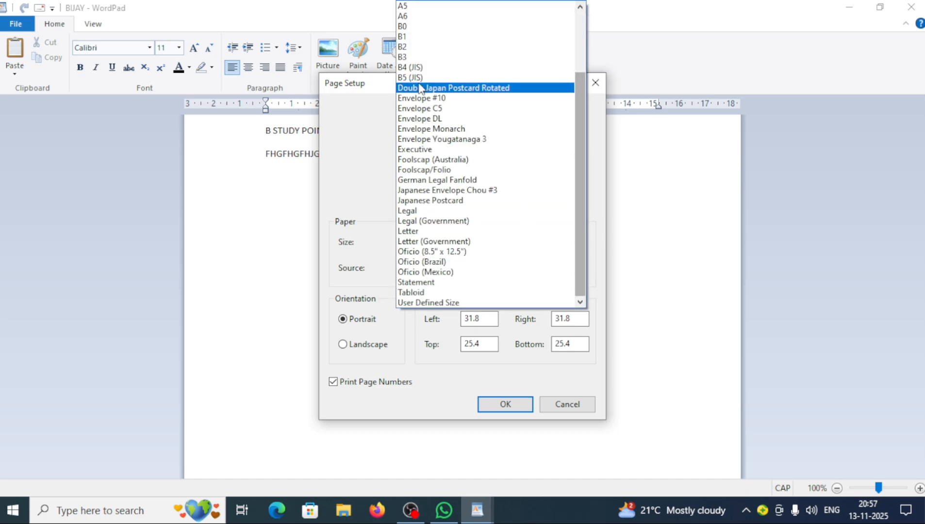
scroll(419, 87, up, 1)
scroll(419, 87, up, 2)
scroll(419, 85, down, 2)
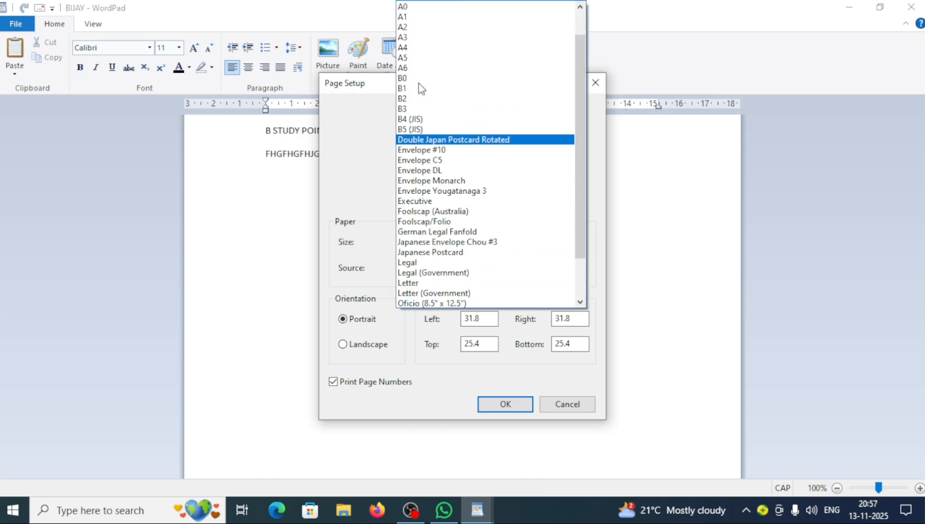
scroll(419, 85, up, 2)
scroll(419, 85, down, 3)
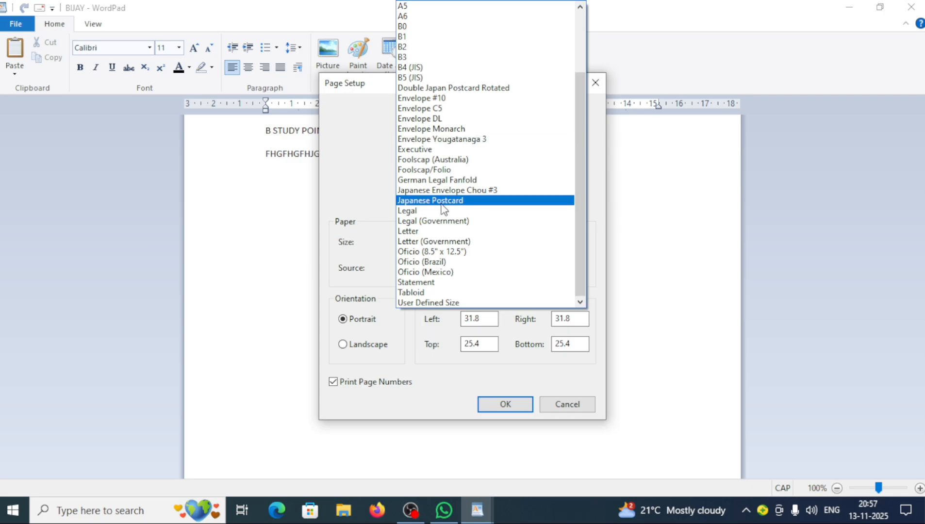
scroll(440, 203, up, 3)
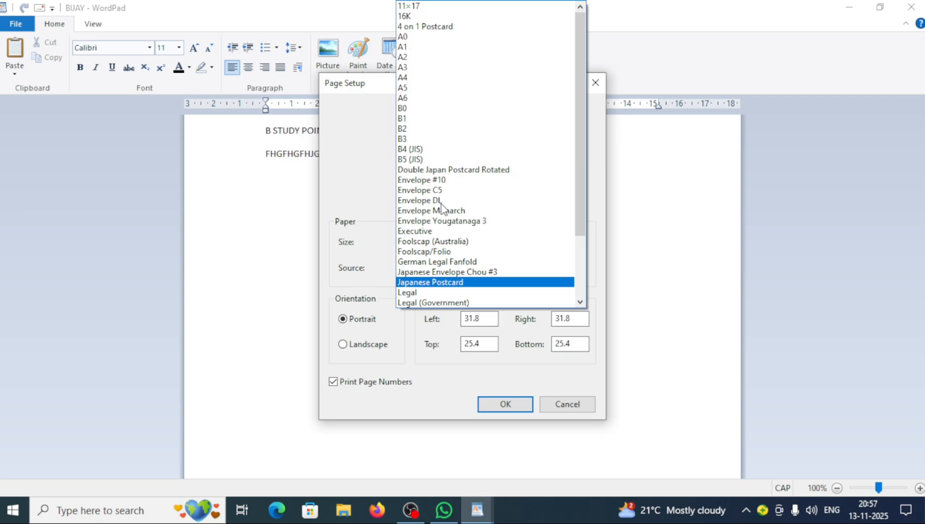
click(402, 78)
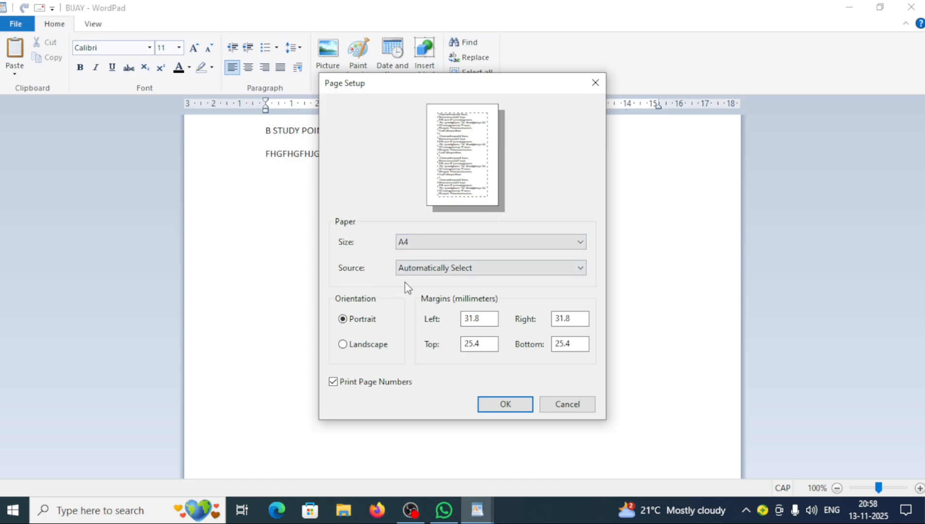
Review the paper source options, and try landscape orientation before returning to portrait
click(475, 270)
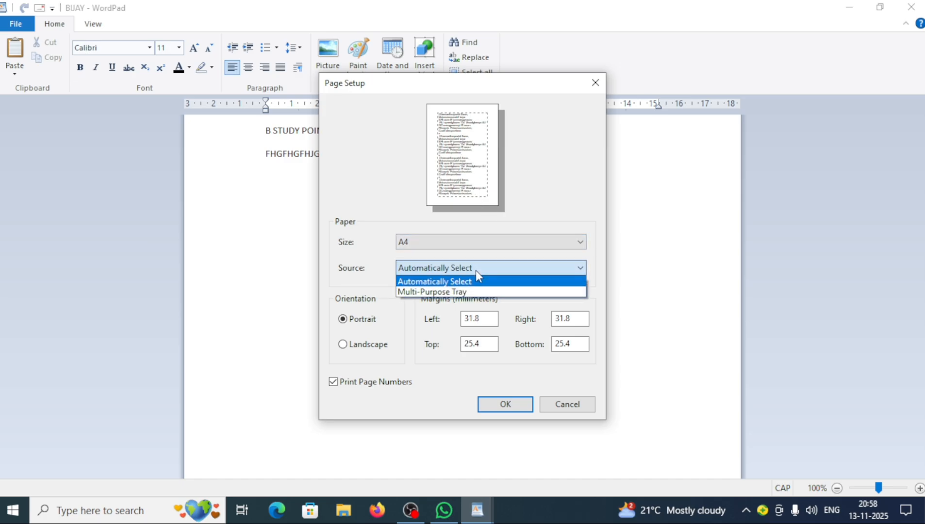
click(627, 261)
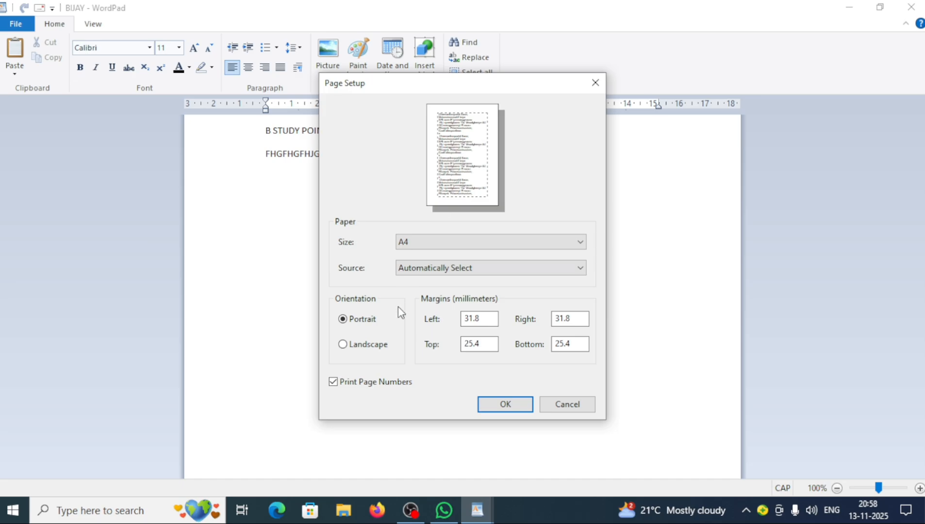
click(343, 344)
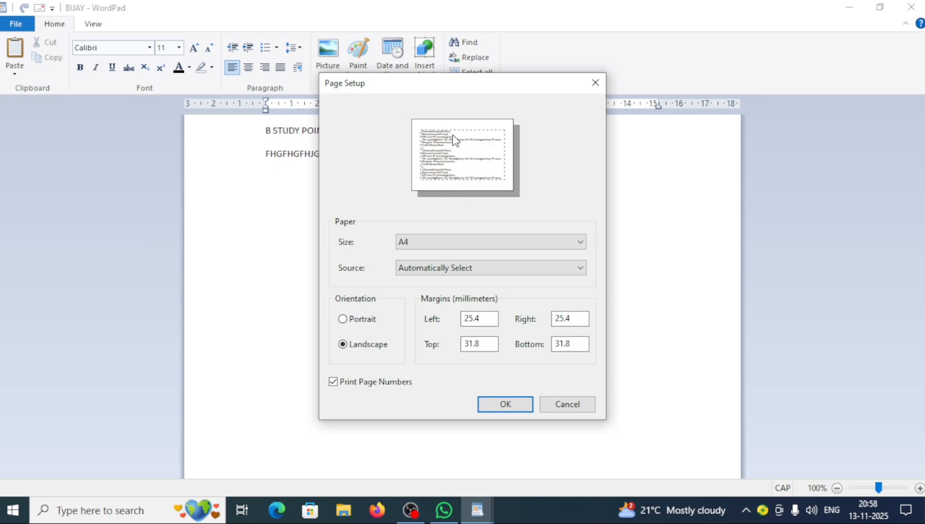
click(343, 320)
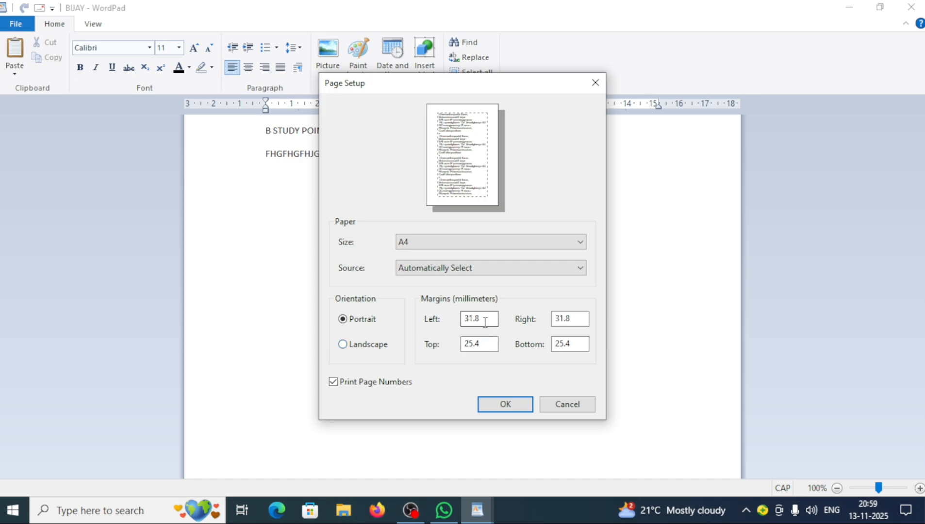
Toggle the page orientation to landscape and back to portrait, and try a left margin of 41.8 mm
click(360, 345)
click(355, 326)
click(480, 320)
key(BackSpace)
key(BackSpace)
key(BackSpace)
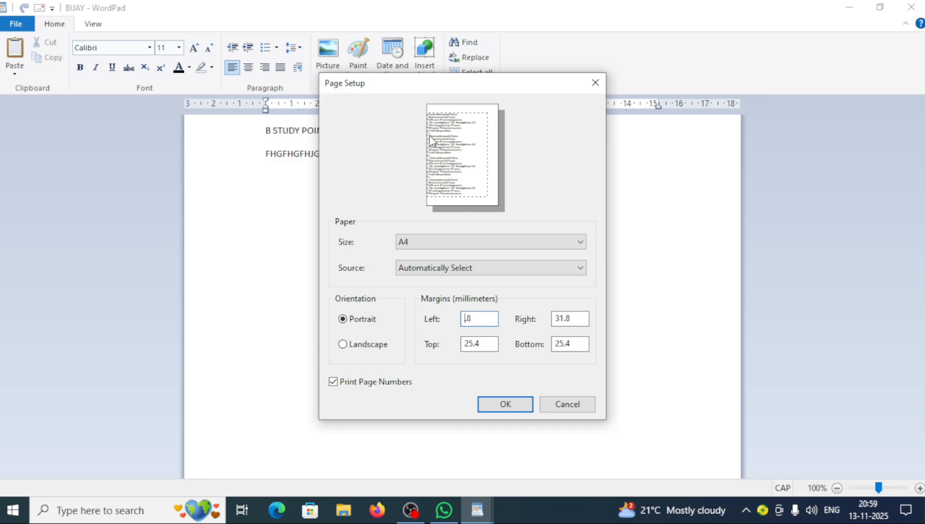
text(41)
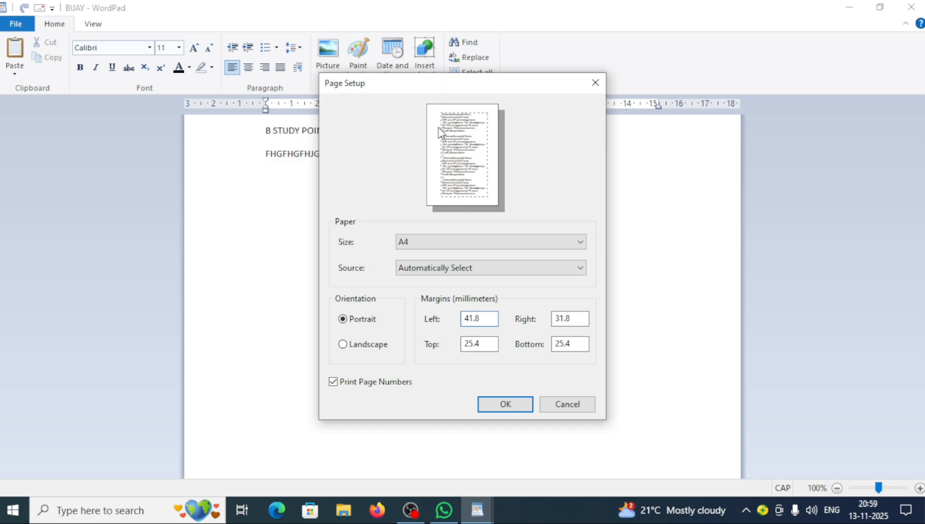
Try a wider left margin of 51.8 mm for the page
key(BackSpace)
key(BackSpace)
key(BackSpace)
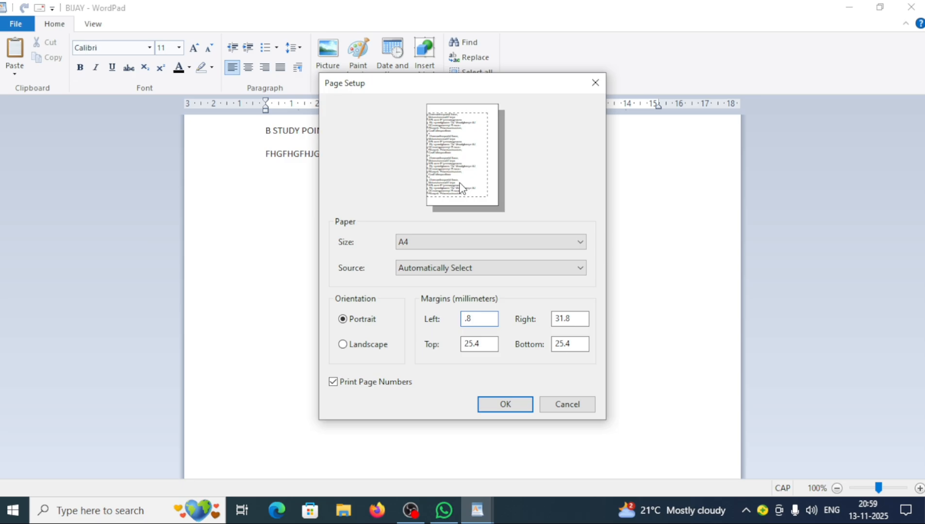
text(51)
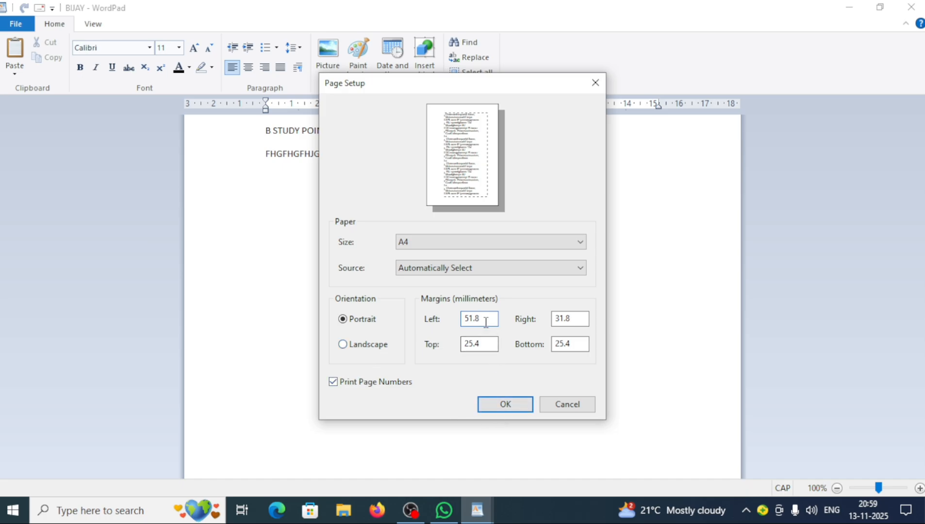
Set the page's left margin to 31.8 mm and apply the page setup
key(BackSpace)
key(BackSpace)
key(BackSpace)
key(BackSpace)
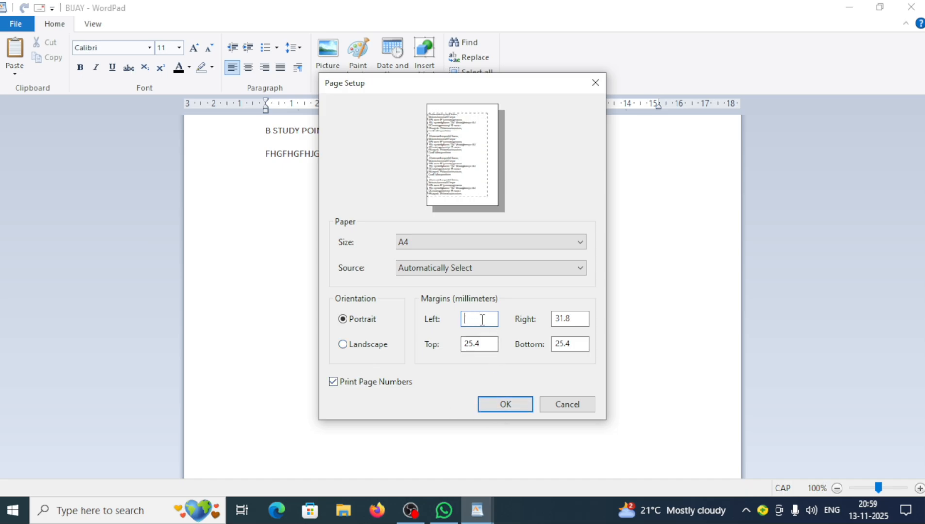
text(31.8)
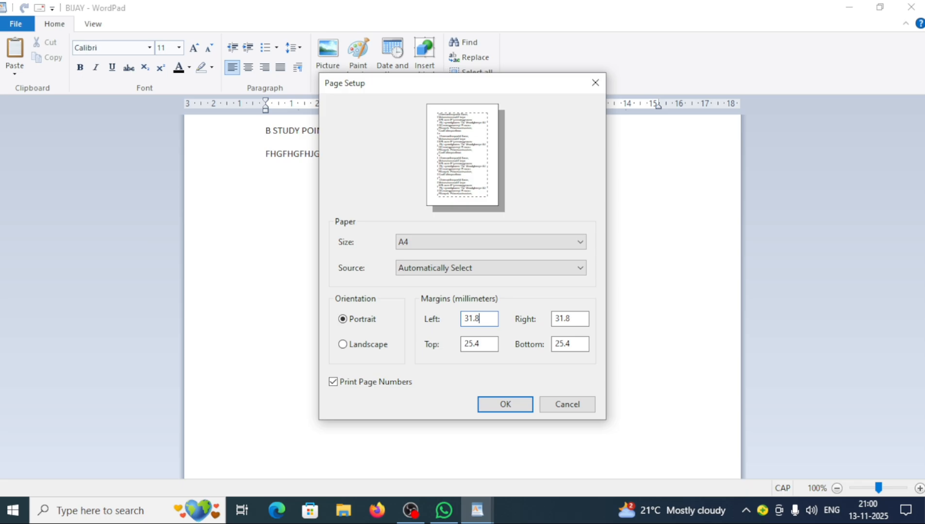
click(504, 405)
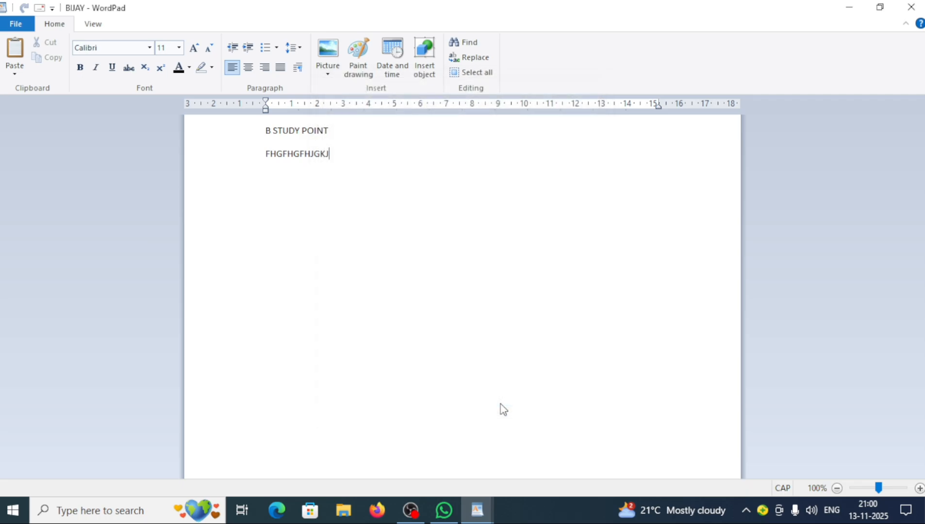
Exit WordPad and relaunch it with the Windows Run command wordpad for a blank document
click(16, 23)
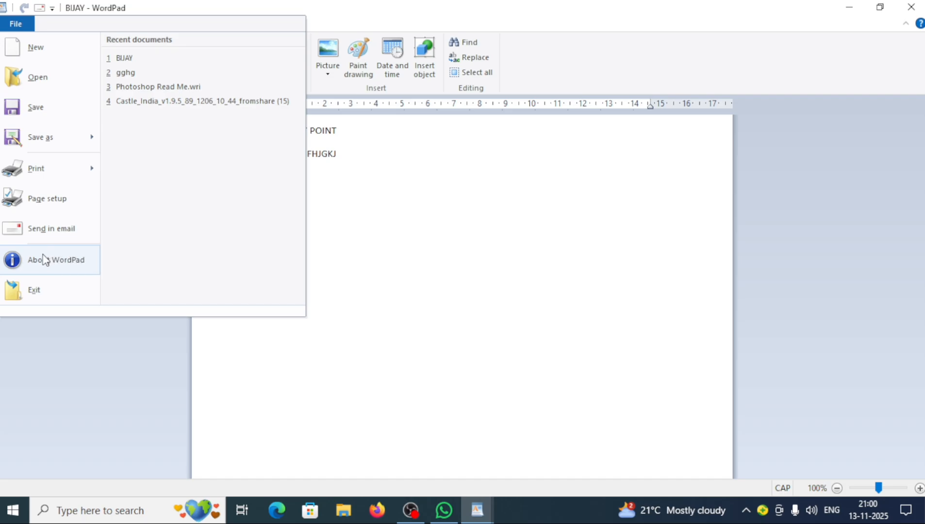
click(37, 287)
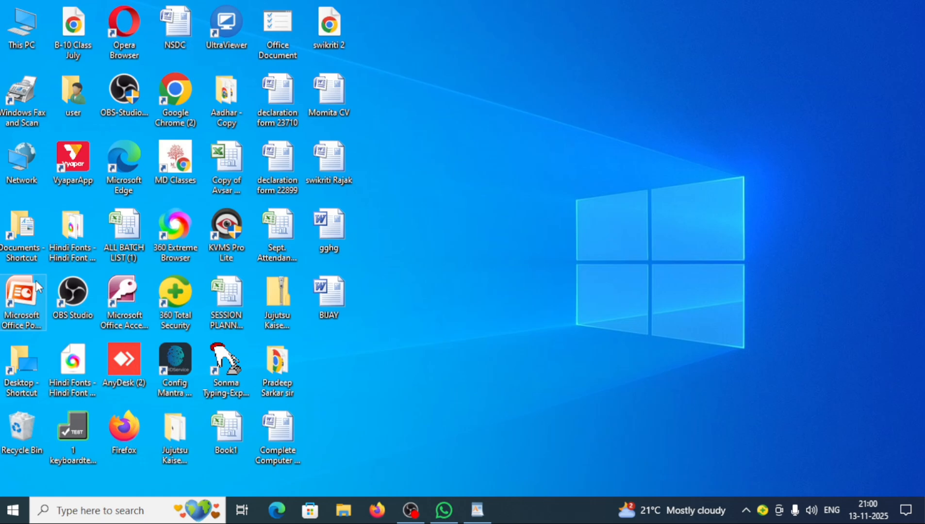
key(super+r)
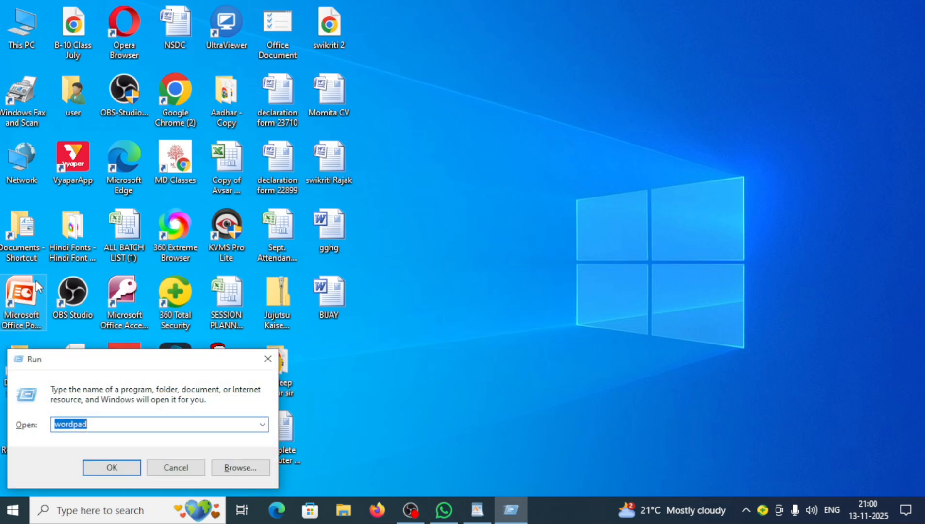
key(Return)
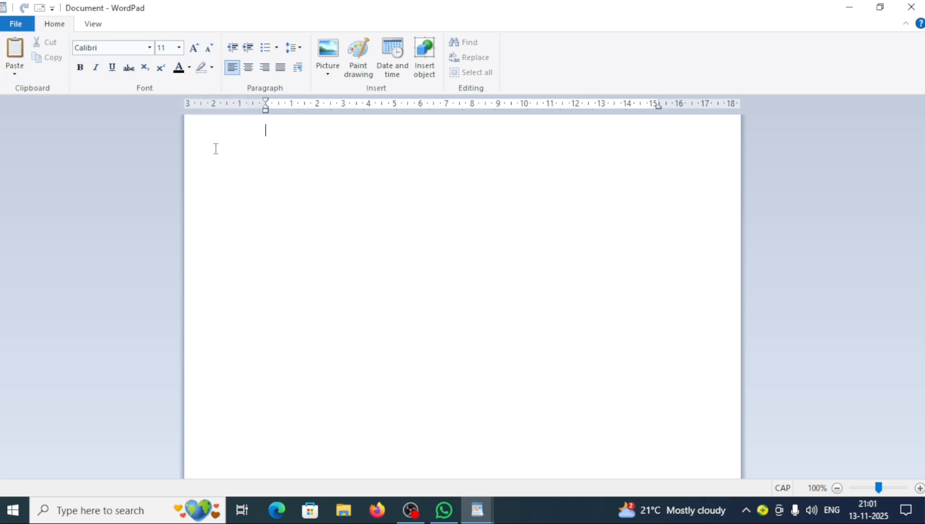
Enter RAM on the first line of the document and SHYAM on the second line
text(RAM)
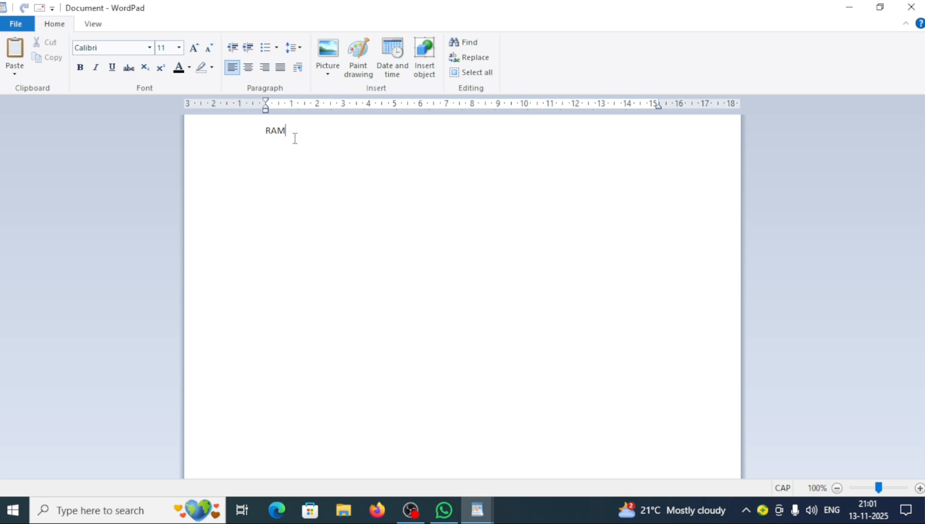
drag(288, 138, 268, 139)
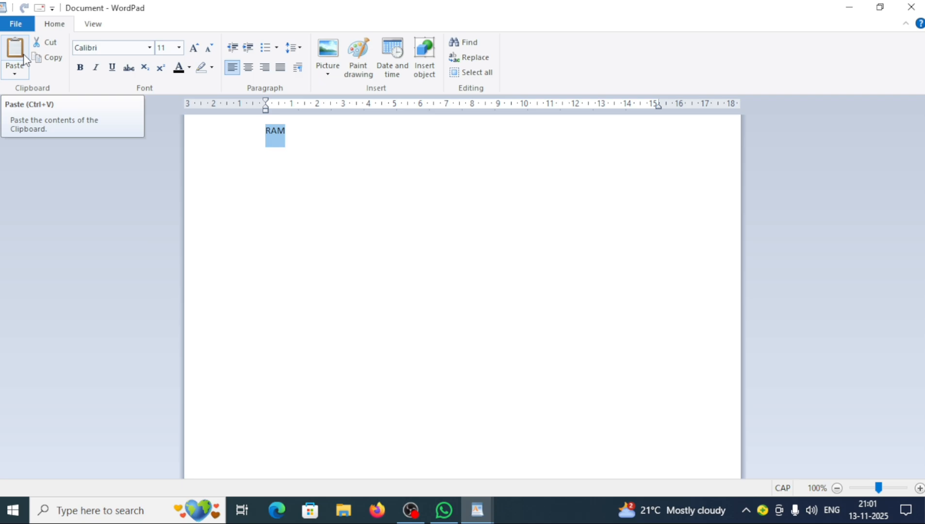
click(302, 131)
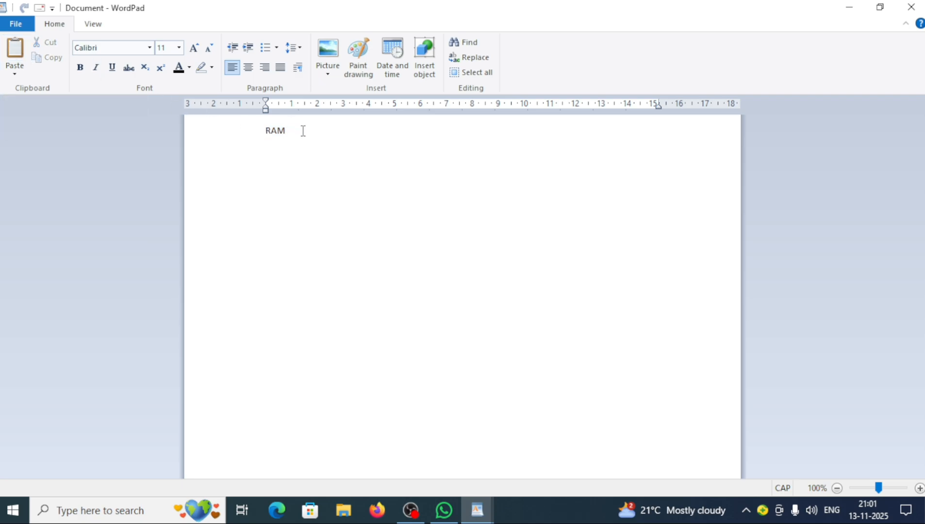
key(Return)
text(SHYAM)
Cut RAM from the first line and paste it on a new line below SHYAM
drag(294, 134, 277, 135)
key(super+c)
click(42, 46)
click(311, 162)
key(Return)
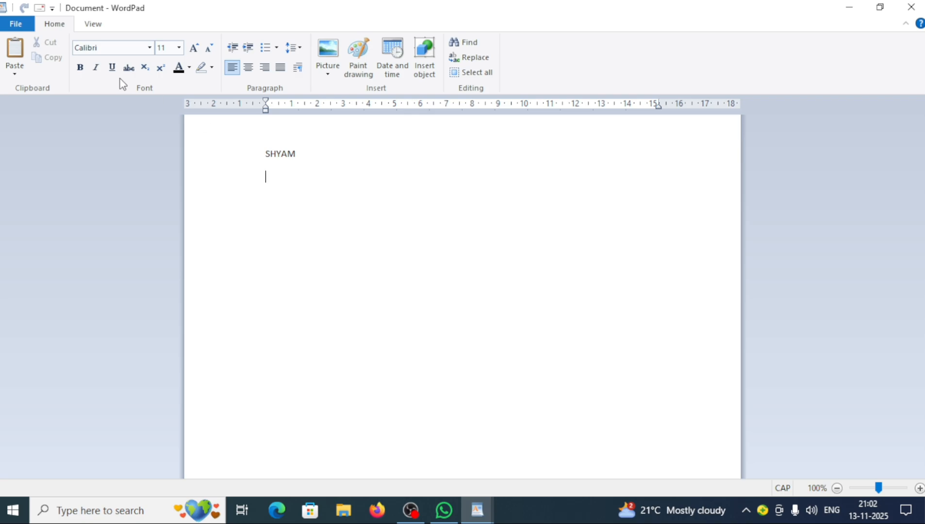
click(16, 51)
Copy RAM from the last line and paste it above SHYAM, keeping the two words on separate lines
double_click(282, 181)
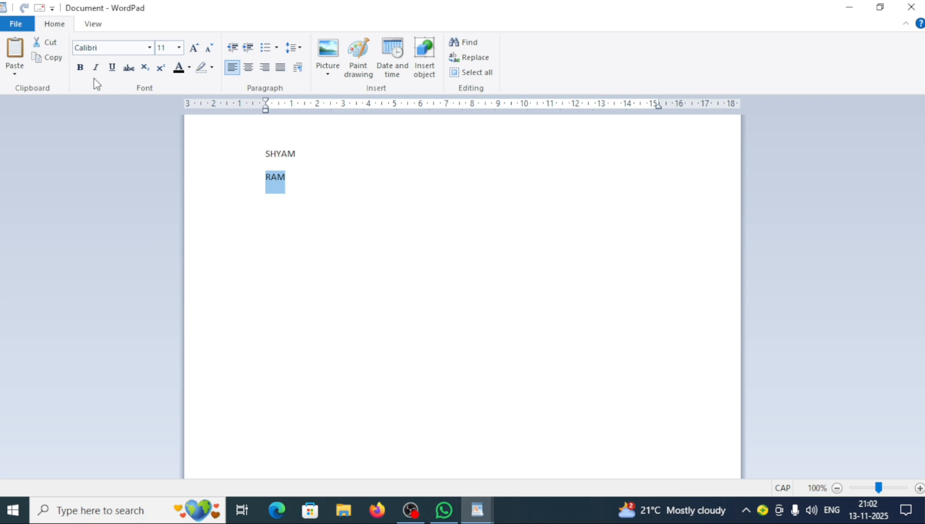
click(57, 56)
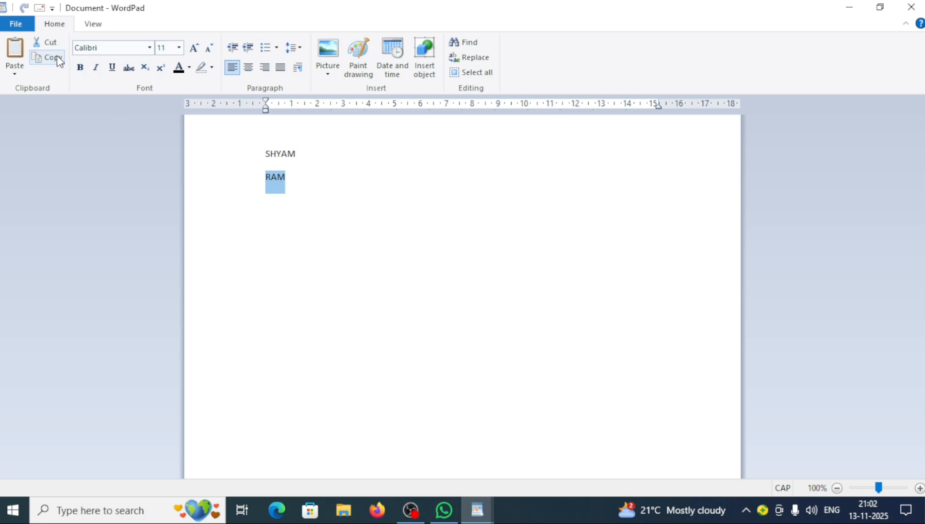
click(258, 139)
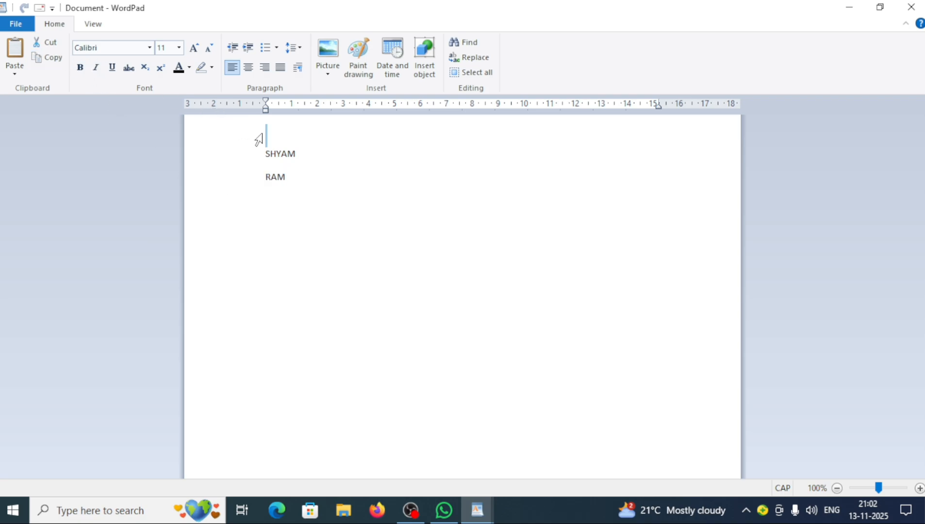
click(15, 50)
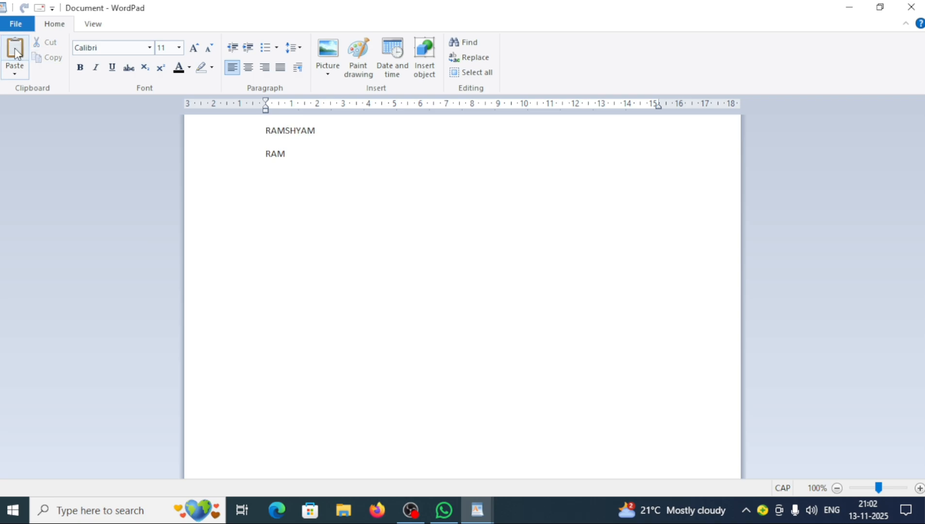
key(Return)
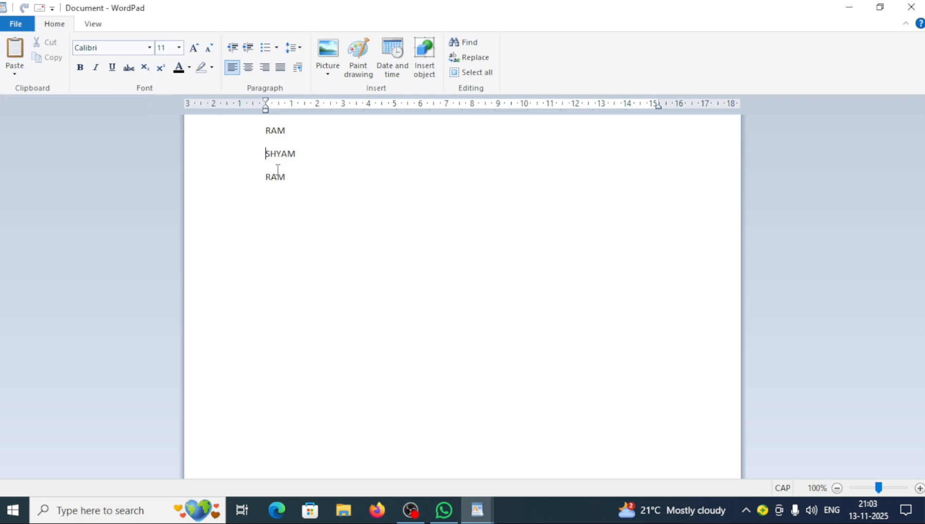
Add a line reading "CTRL+A = SELECT ALL" below the last RAM
click(295, 180)
key(Return)
text(CTRL+A= SELECT ALL)
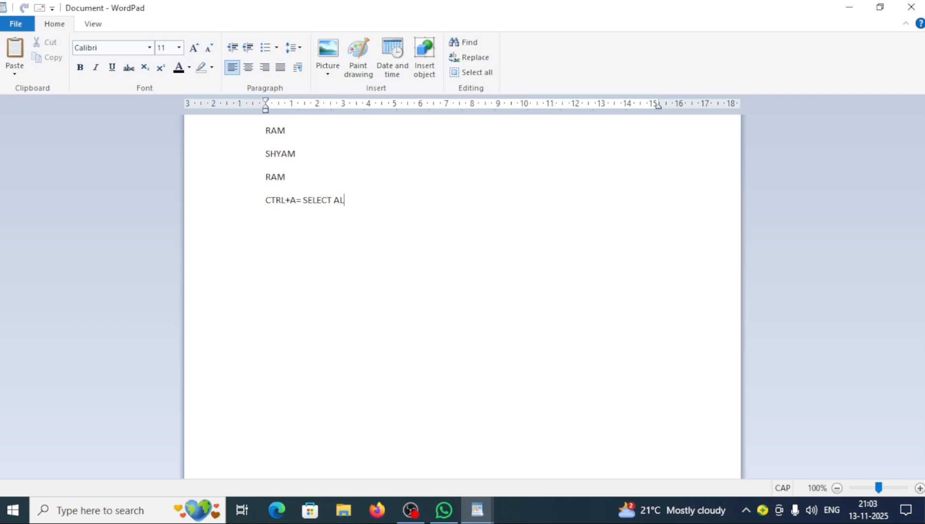
click(294, 203)
click(350, 201)
Add a line reading "CTRL +C = COPY" below the select-all shortcut, with COPY fully capitalized
key(Return)
text(CTRL +C = cOPY)
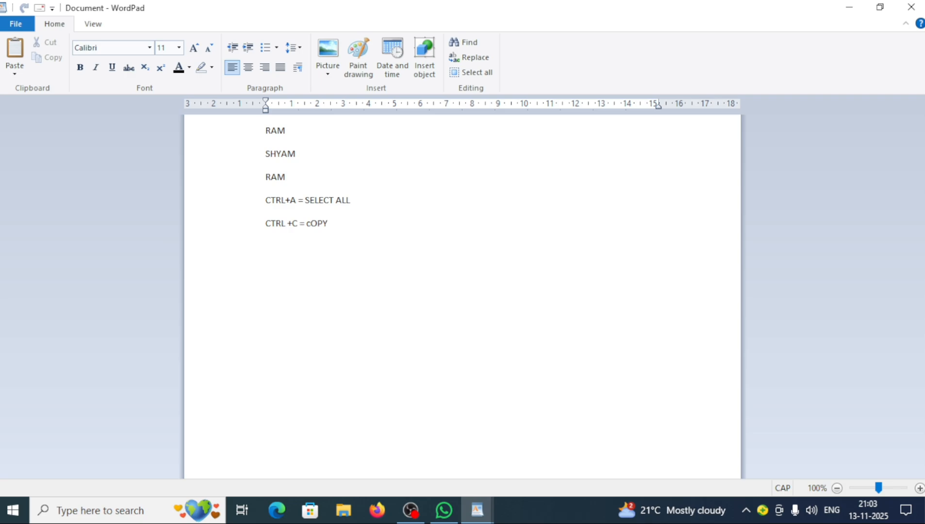
key(BackSpace)
key(BackSpace)
key(BackSpace)
key(BackSpace)
text(COPY)
Add two more shortcut lines reading "CTRL + X = CUT" and "CTRL + V = PASTE"
text(CTRL)
text( +)
text(X)
text( = C)
text(UT)
click(335, 248)
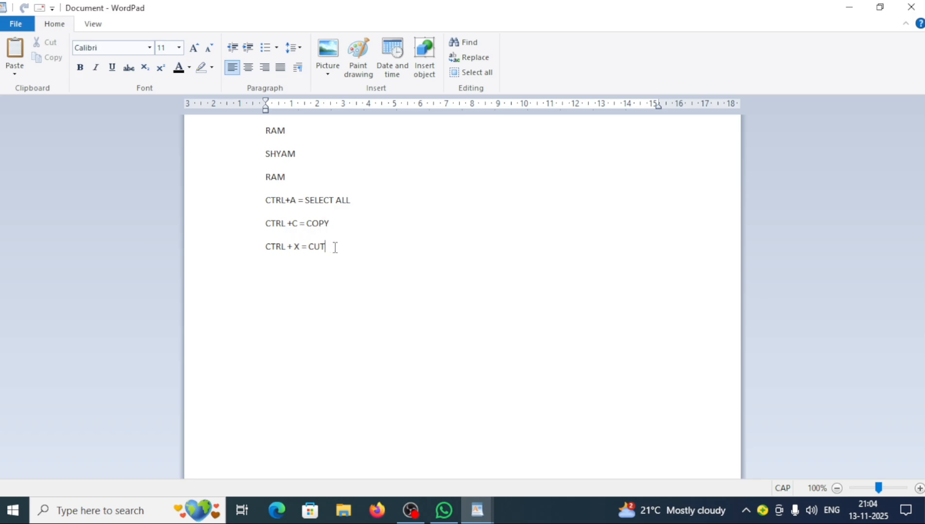
key(Return)
text(CTRL + V = PASTE)
Change the font of RAM on the first line to Bradley Hand ITC
drag(267, 132, 291, 136)
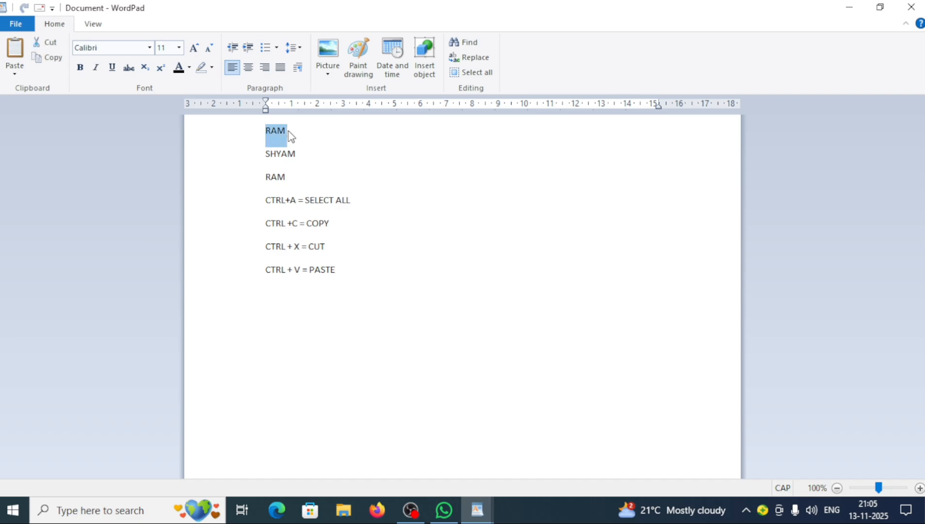
click(150, 48)
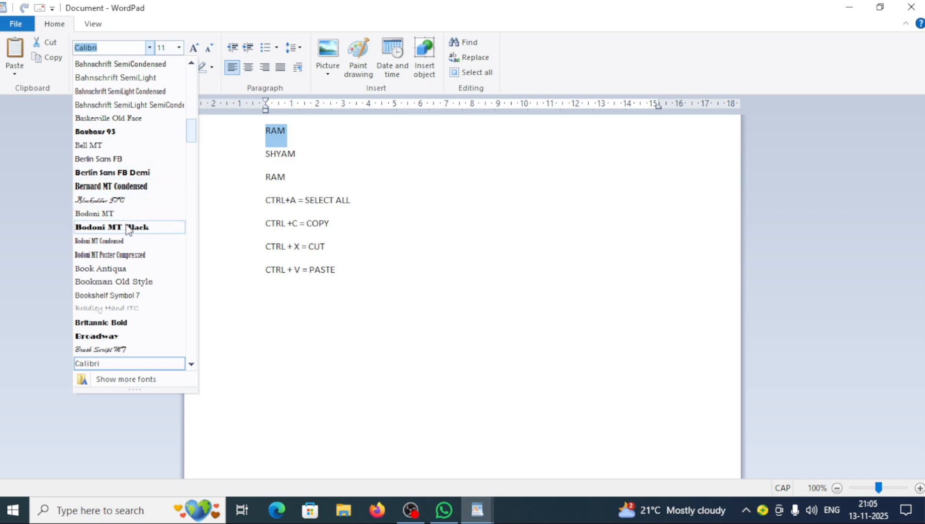
click(124, 309)
click(338, 153)
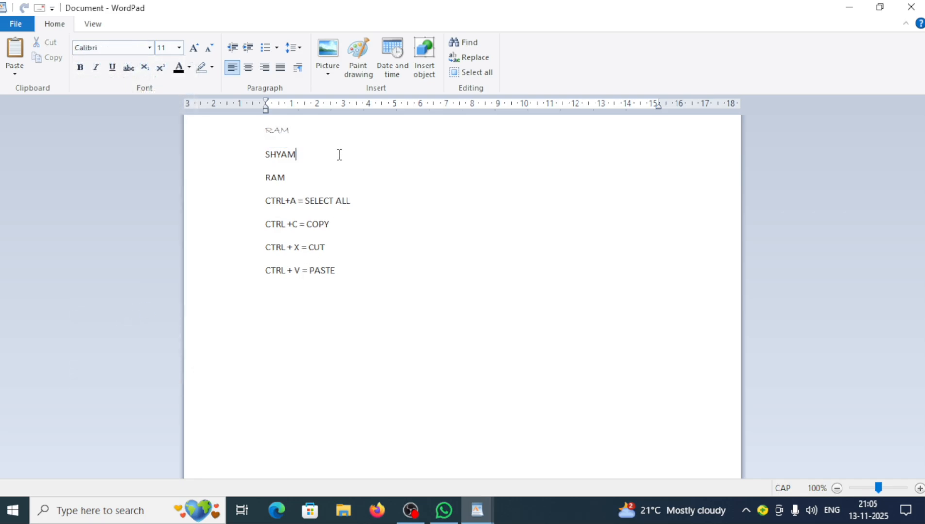
scroll(294, 137, up, 5)
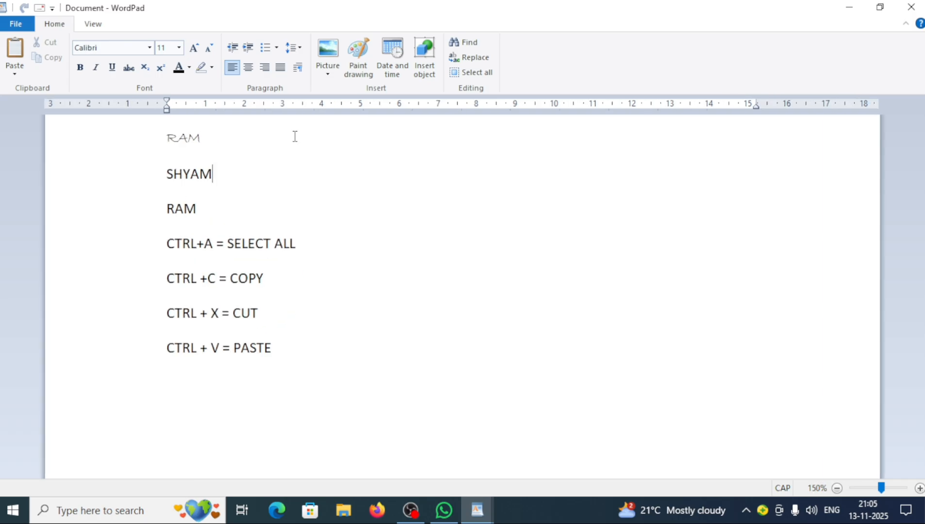
scroll(170, 157, up, 3)
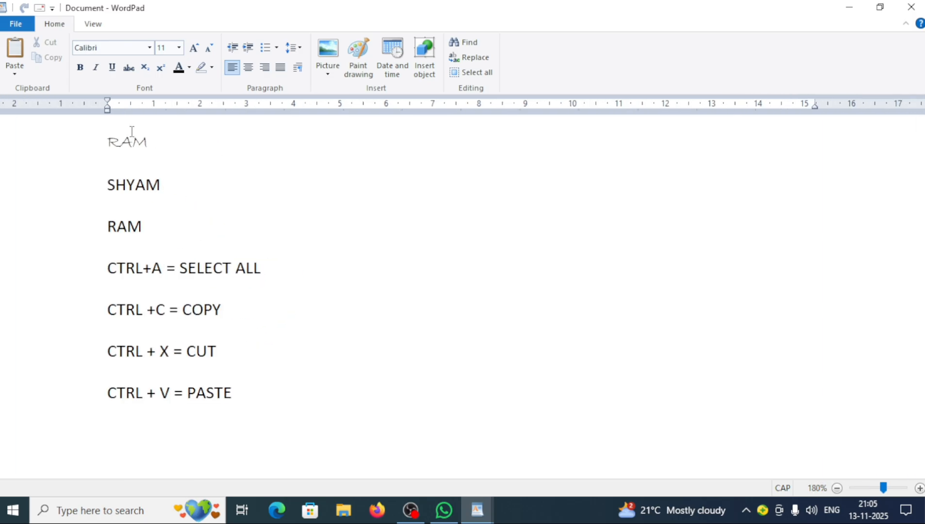
Change the font of RAM on the first line to Eras Bold ITC
drag(109, 141, 148, 140)
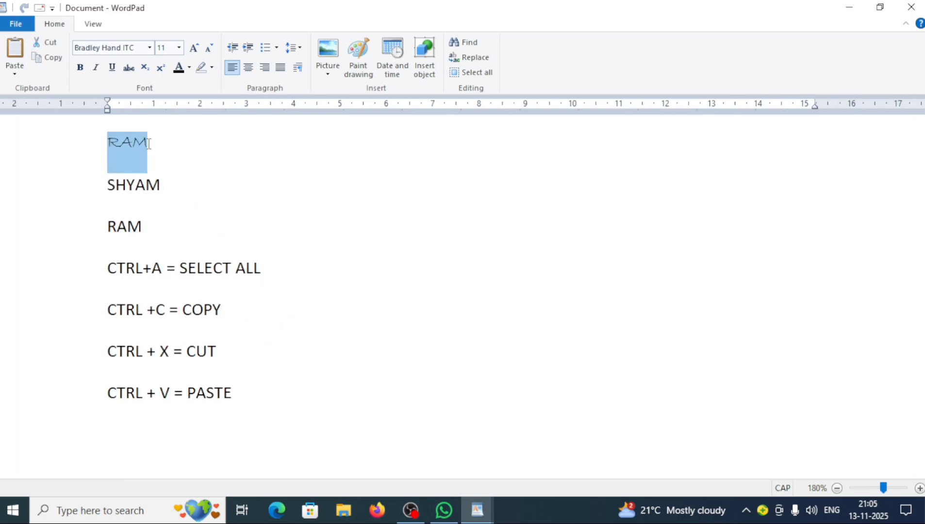
click(149, 47)
scroll(124, 120, down, 10)
scroll(120, 213, down, 15)
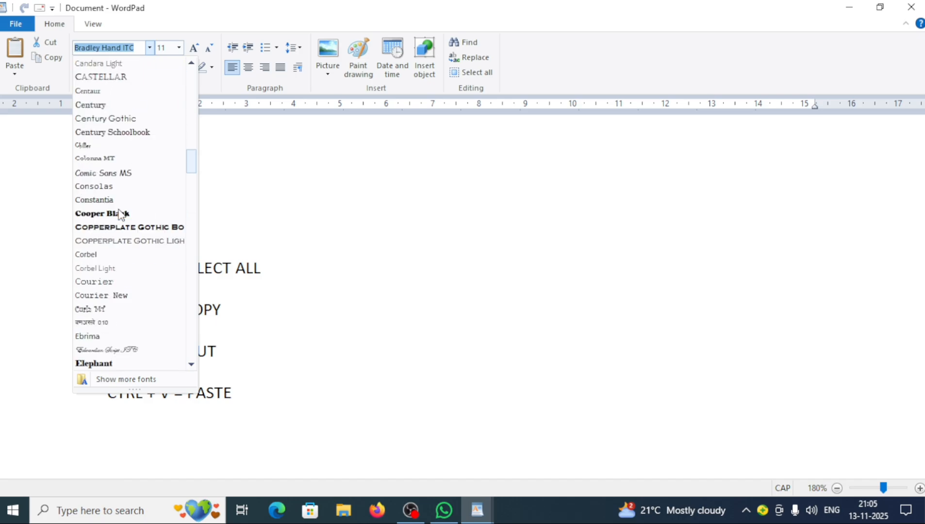
click(120, 186)
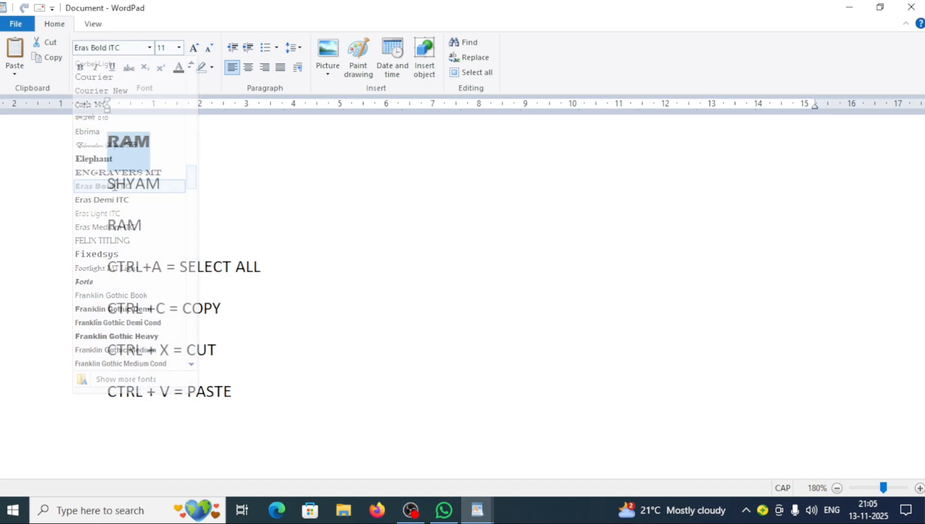
click(260, 209)
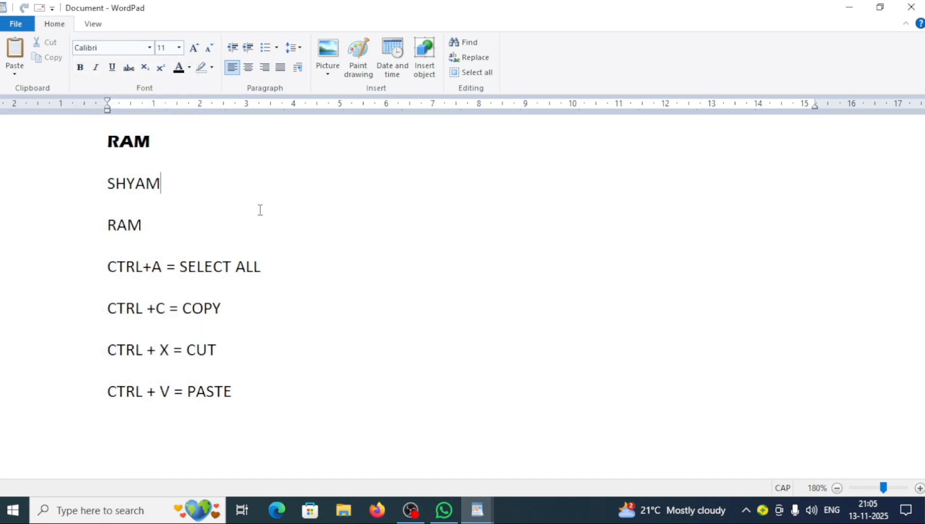
Set the font of RAM on the first line to Times New Roman
drag(108, 141, 160, 146)
click(149, 49)
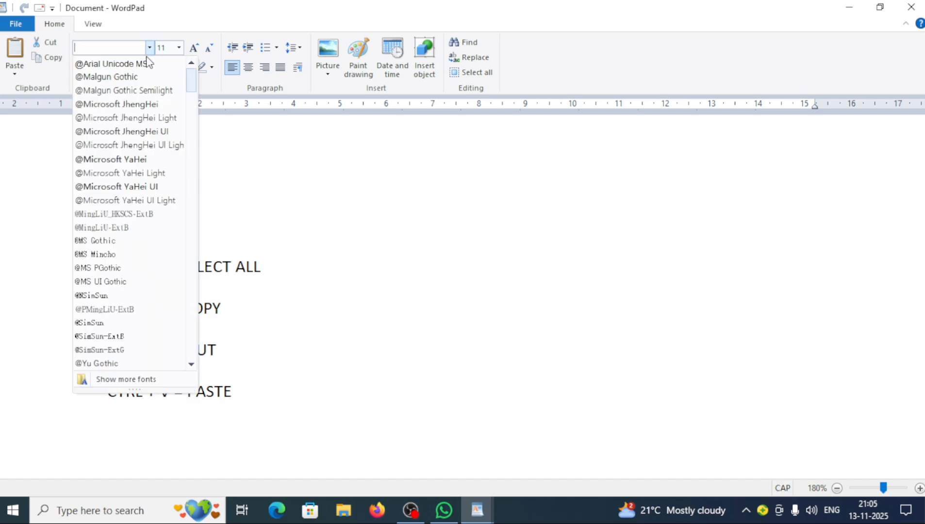
text(Times New Roman)
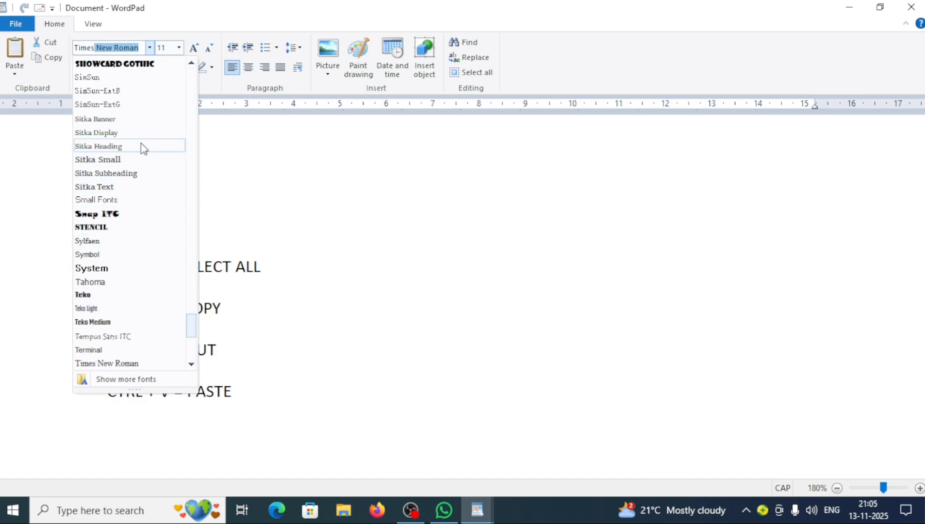
click(275, 172)
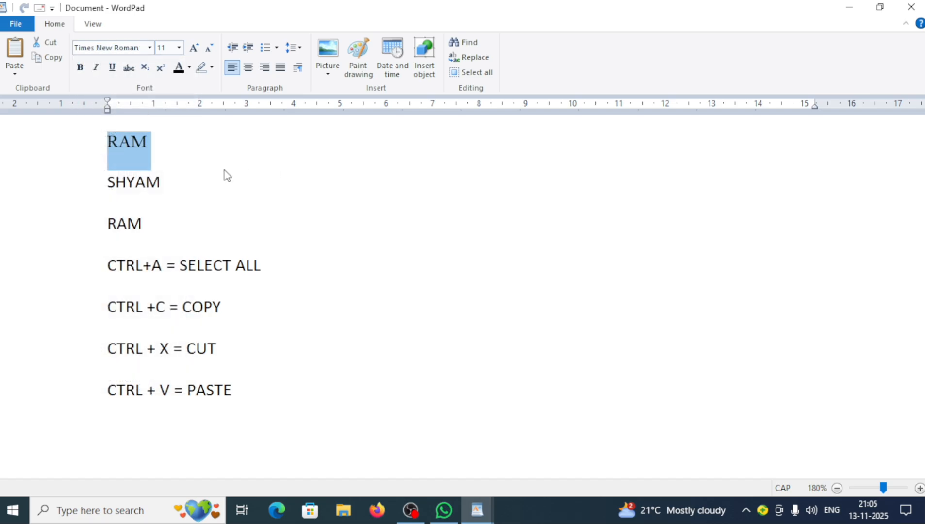
Reduce the document zoom to 100%
click(210, 158)
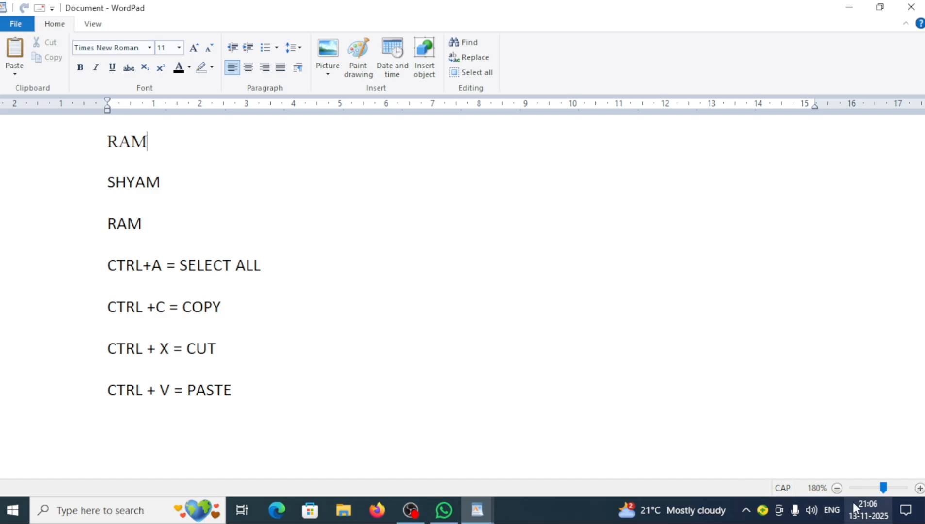
click(837, 488)
click(837, 489)
click(837, 489)
click(837, 489)
click(837, 489)
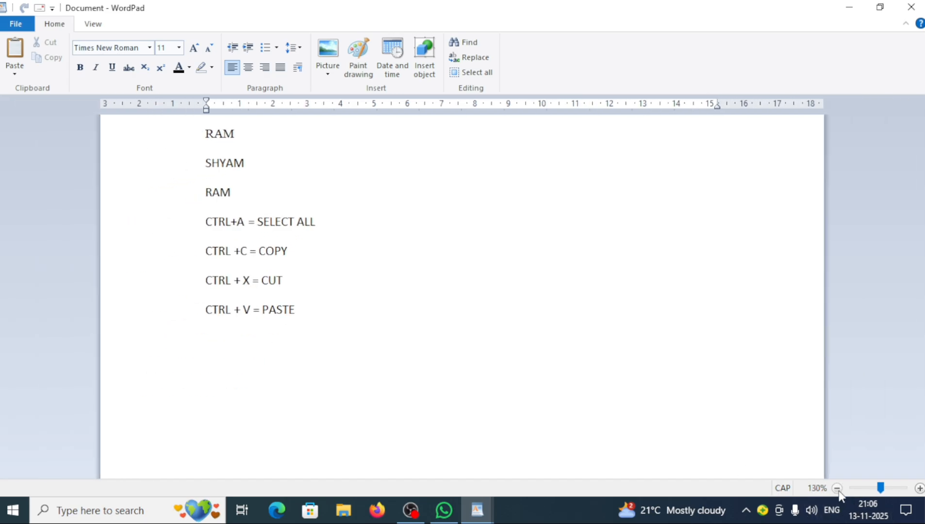
click(837, 488)
click(837, 489)
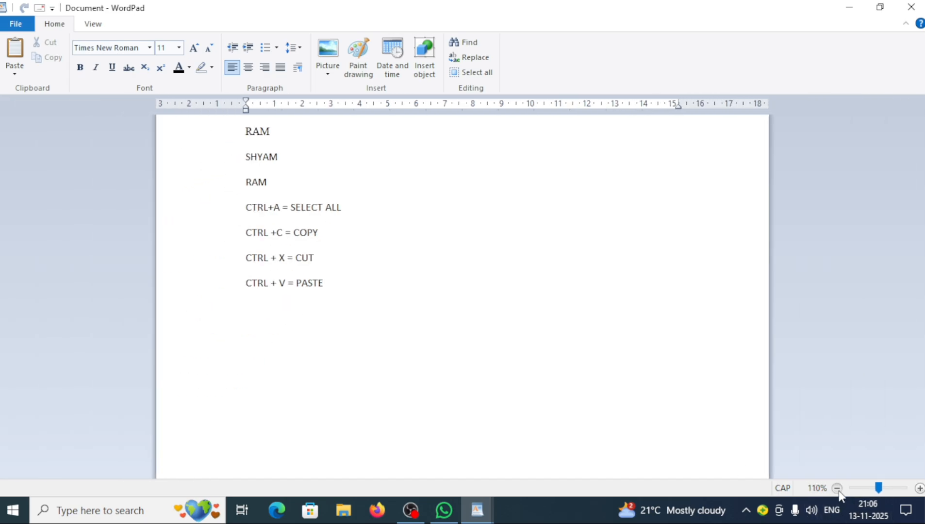
click(837, 489)
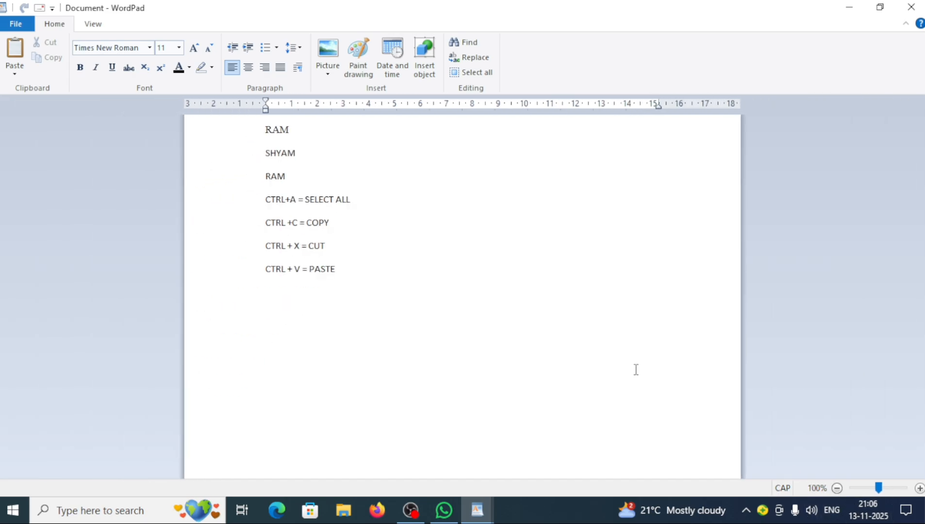
click(259, 133)
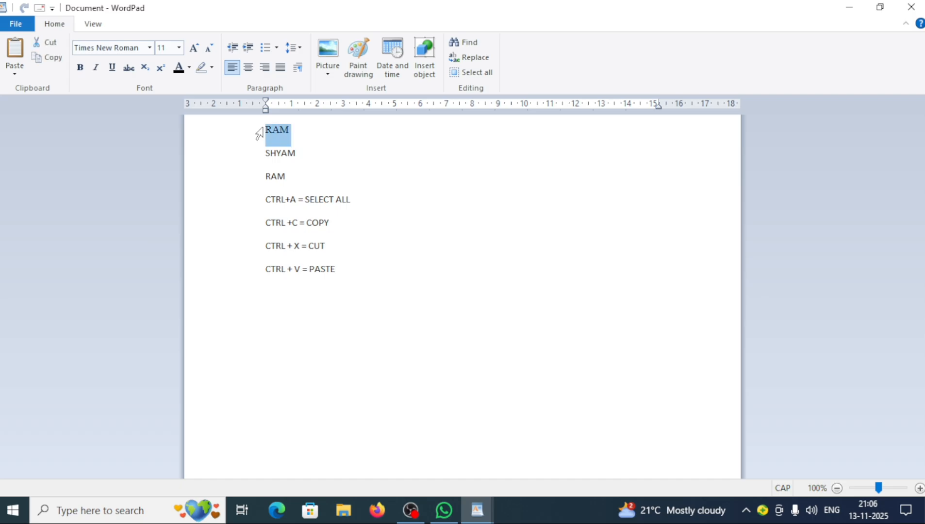
click(167, 49)
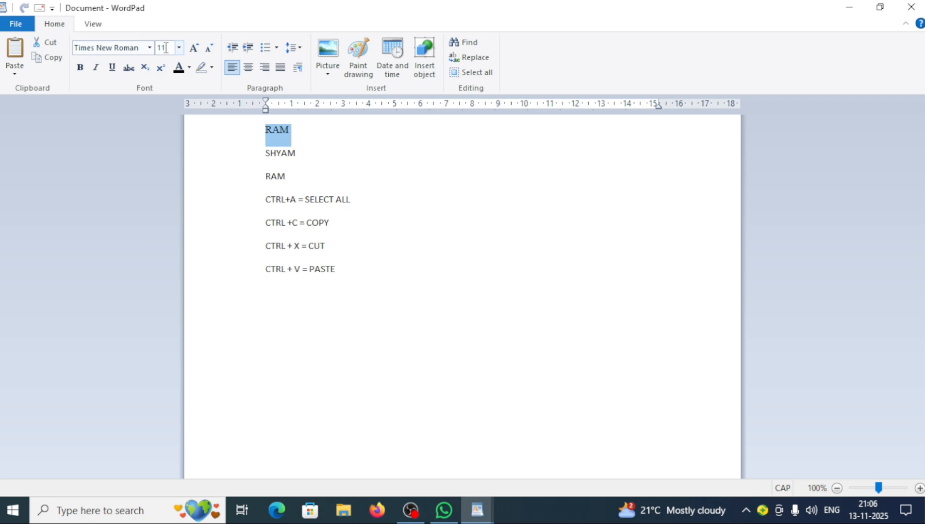
double_click(164, 47)
text(0000)
key(Return)
click(162, 47)
click(179, 49)
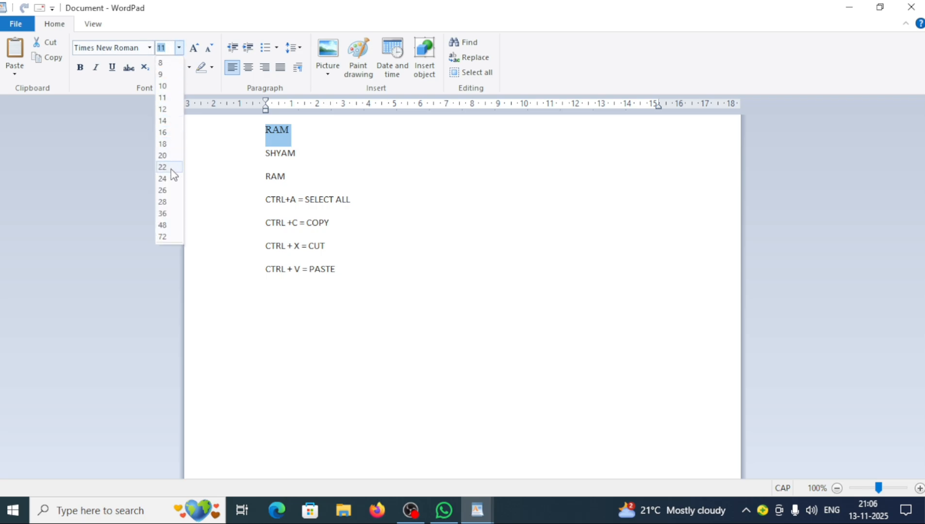
click(213, 183)
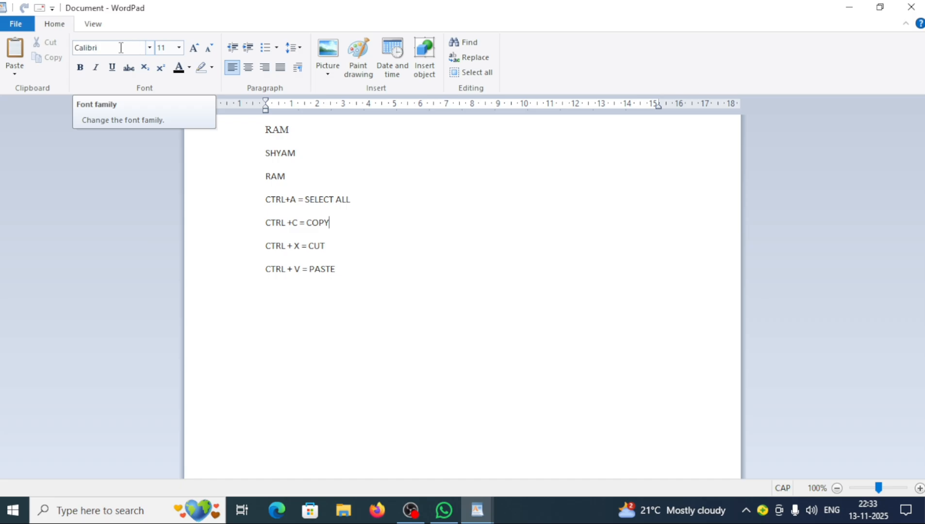
Set the font size of RAM on the first line to 24
click(168, 48)
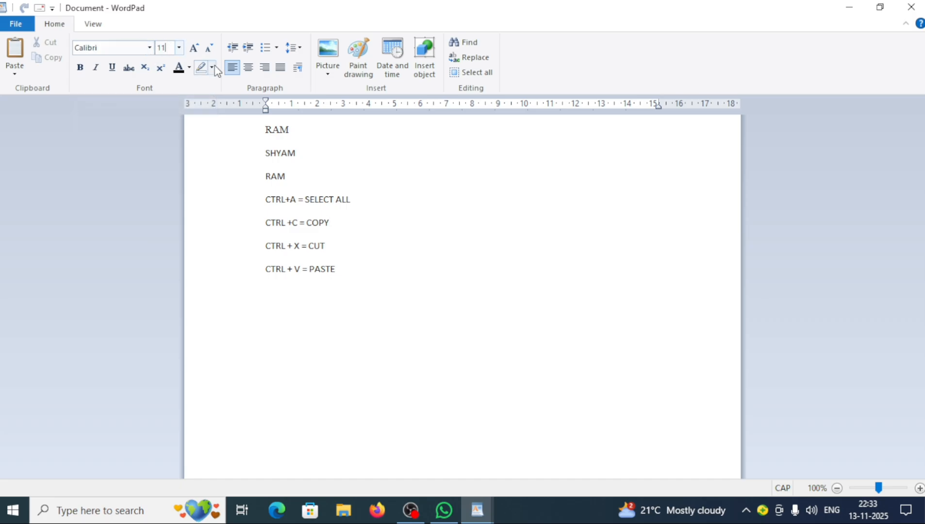
click(334, 130)
drag(291, 136, 257, 137)
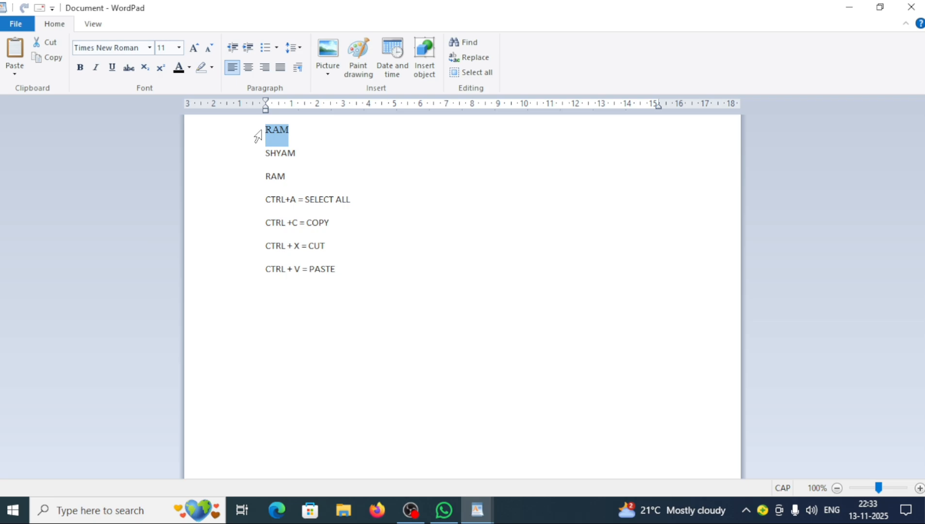
click(163, 47)
text(24)
key(Return)
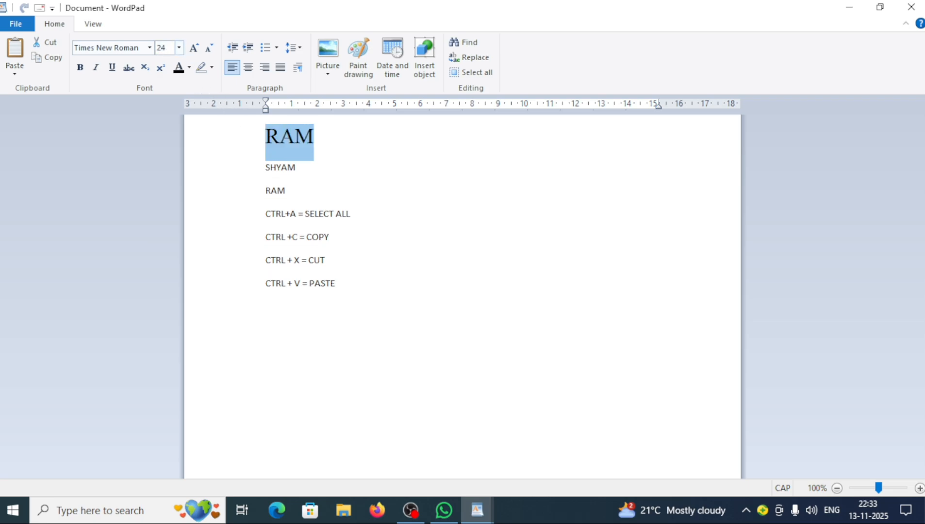
click(345, 139)
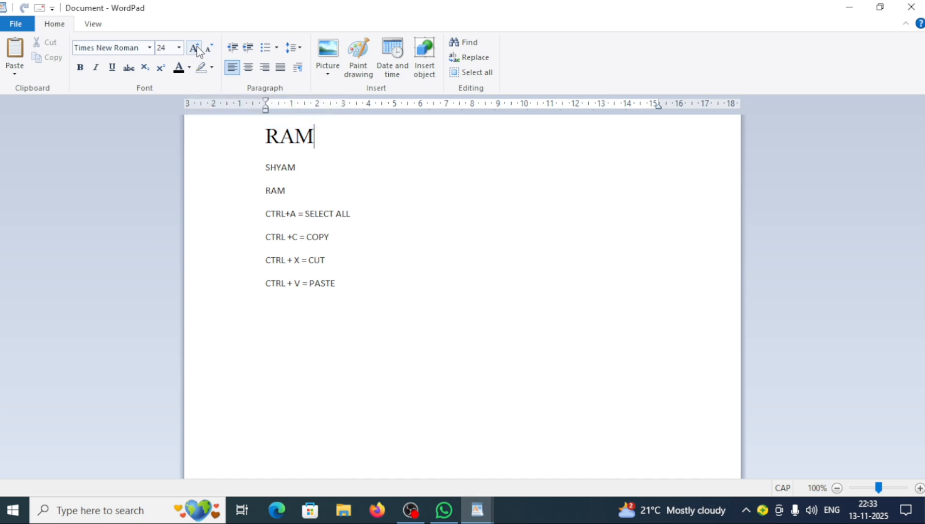
Try growing the font size to 80 and shrinking it again with RAM on the first line unselected
click(197, 49)
click(196, 49)
click(197, 49)
click(196, 49)
click(197, 49)
click(196, 49)
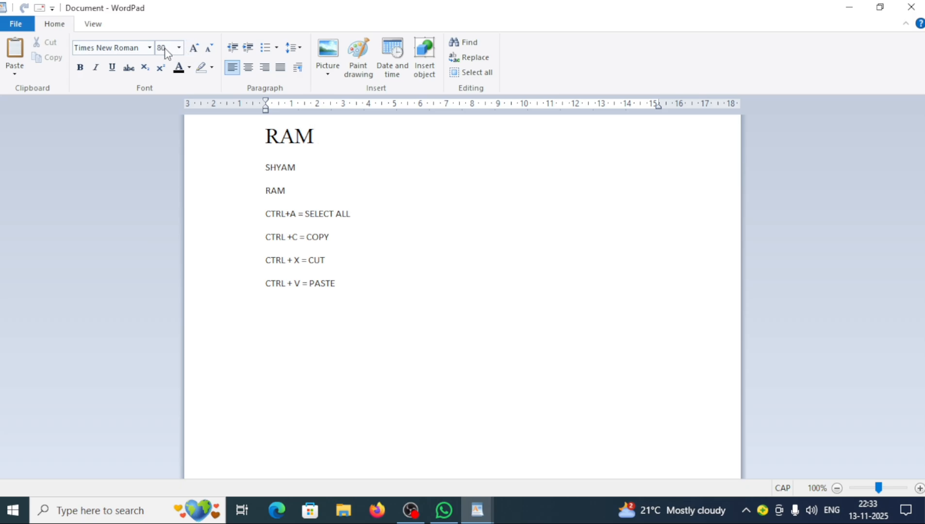
click(210, 49)
click(210, 48)
click(210, 49)
click(210, 48)
click(210, 49)
Select RAM on the first line and grow its font size in increments to 110
drag(266, 137, 316, 158)
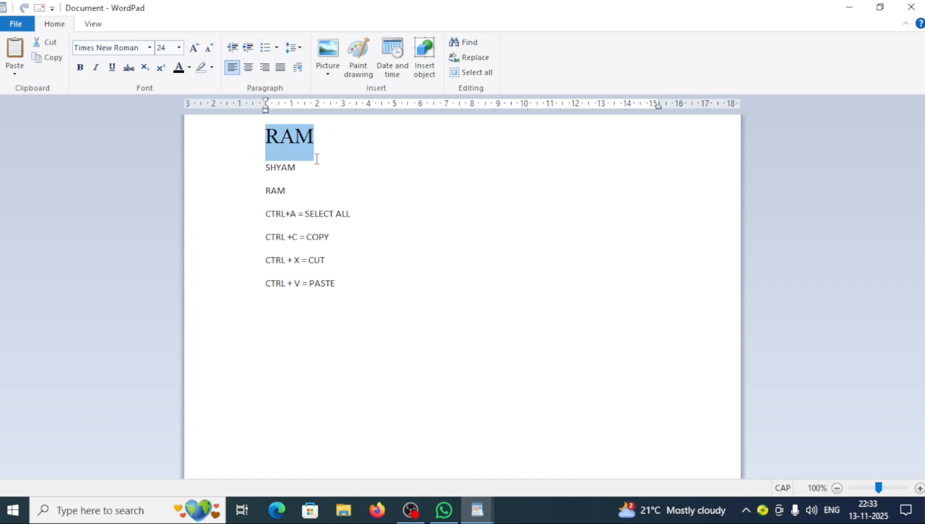
click(194, 49)
click(194, 49)
click(194, 49)
click(194, 49)
click(194, 49)
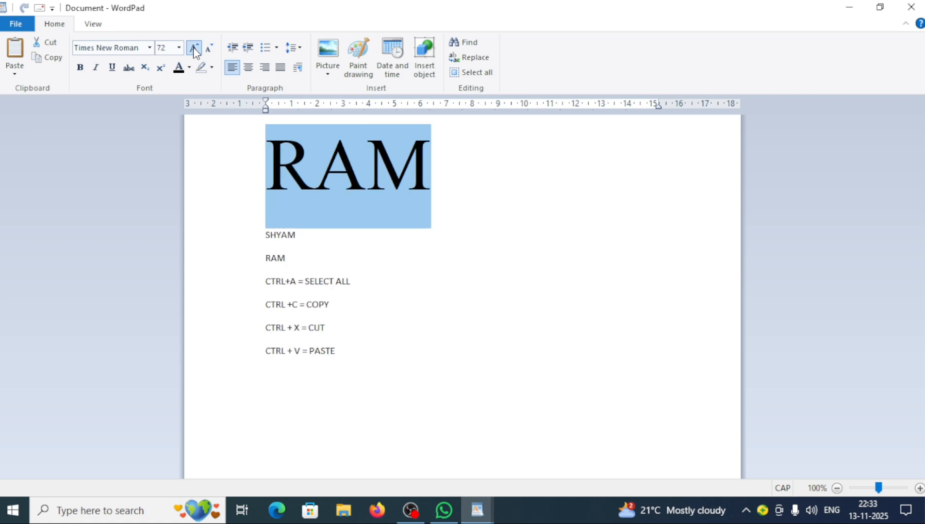
click(194, 48)
click(193, 48)
click(194, 49)
click(193, 47)
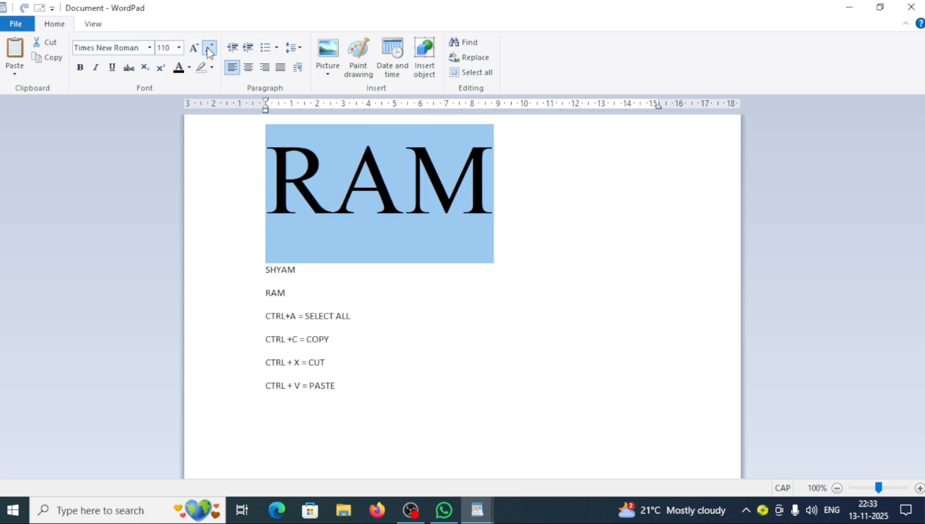
Shrink the selected RAM on the first line to size 22, and grow it back to 24
click(206, 47)
click(207, 47)
click(206, 47)
click(207, 48)
click(207, 47)
click(207, 47)
click(207, 48)
click(207, 47)
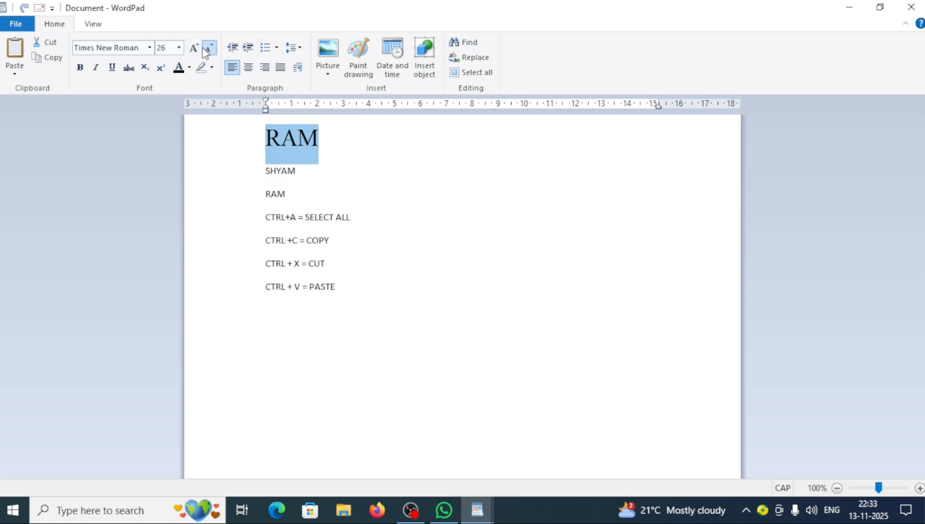
click(206, 47)
click(207, 48)
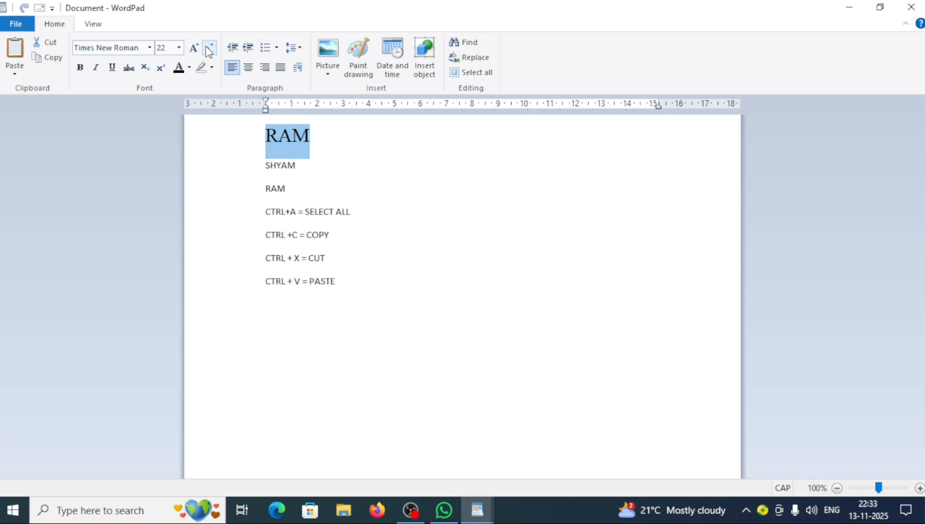
click(190, 48)
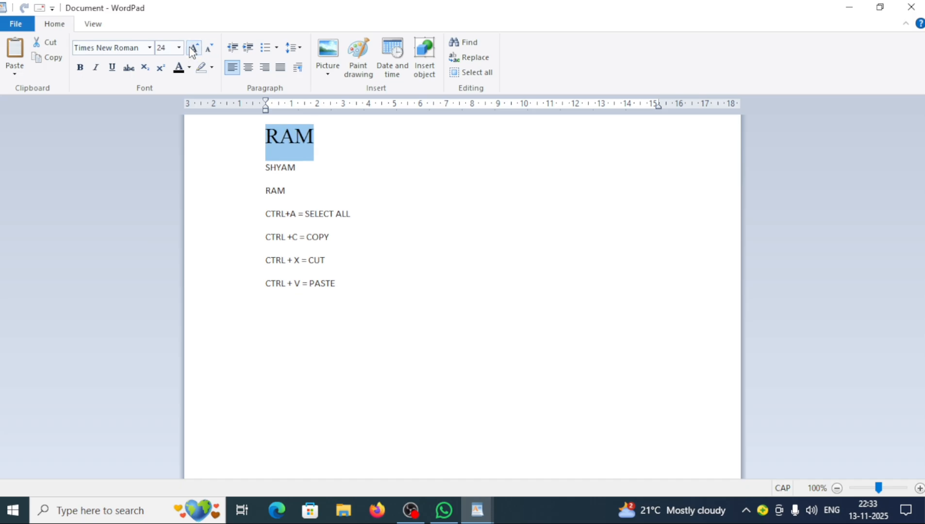
Make RAM on the first line bold, toggle the bold formatting a few times and leave it off
click(80, 68)
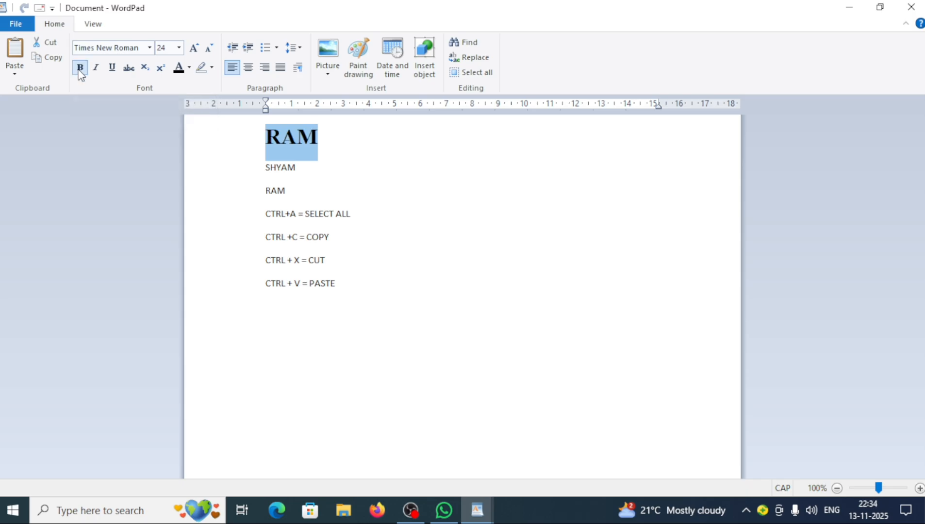
click(334, 133)
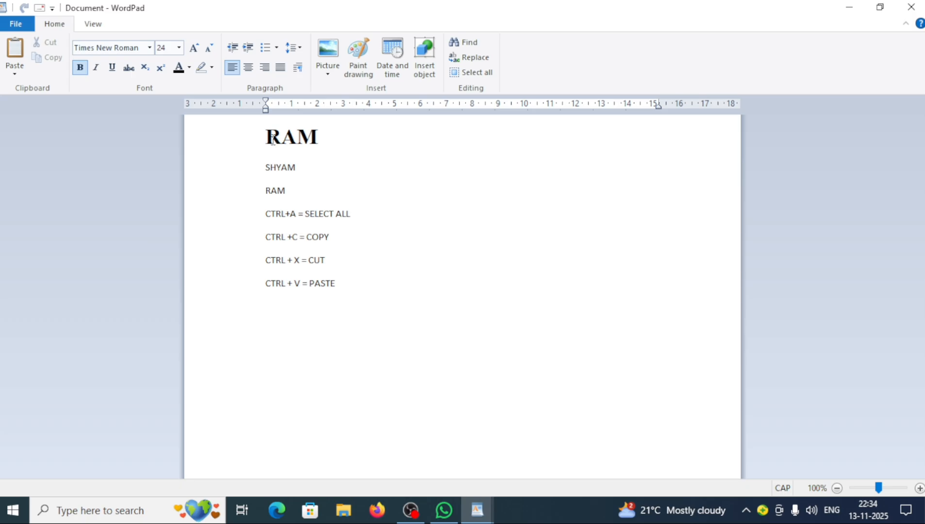
double_click(324, 134)
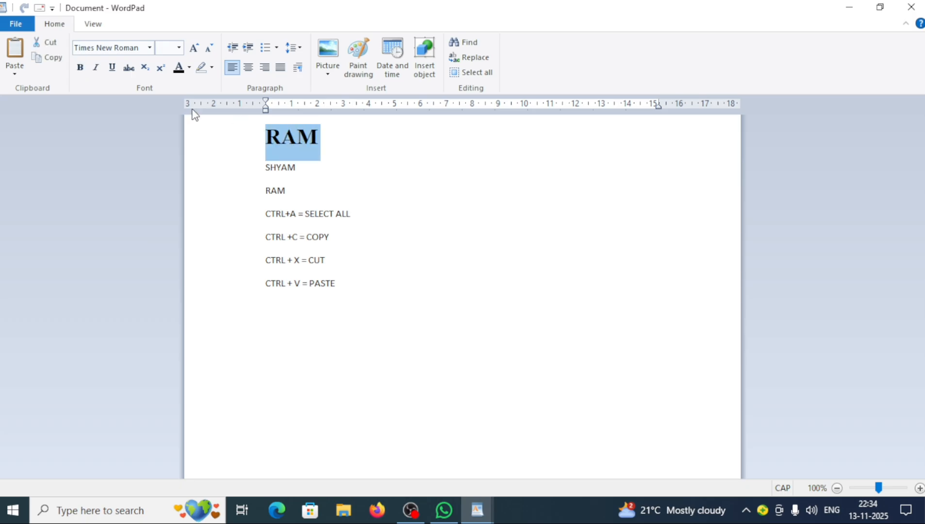
click(80, 71)
click(80, 71)
click(80, 71)
click(81, 71)
click(81, 69)
click(81, 69)
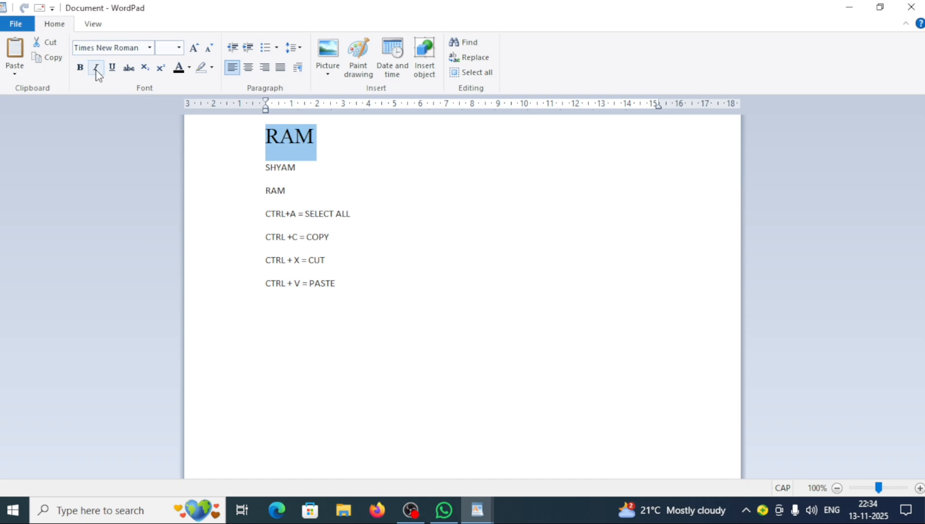
click(354, 190)
Italicize RAM on the first line
click(314, 138)
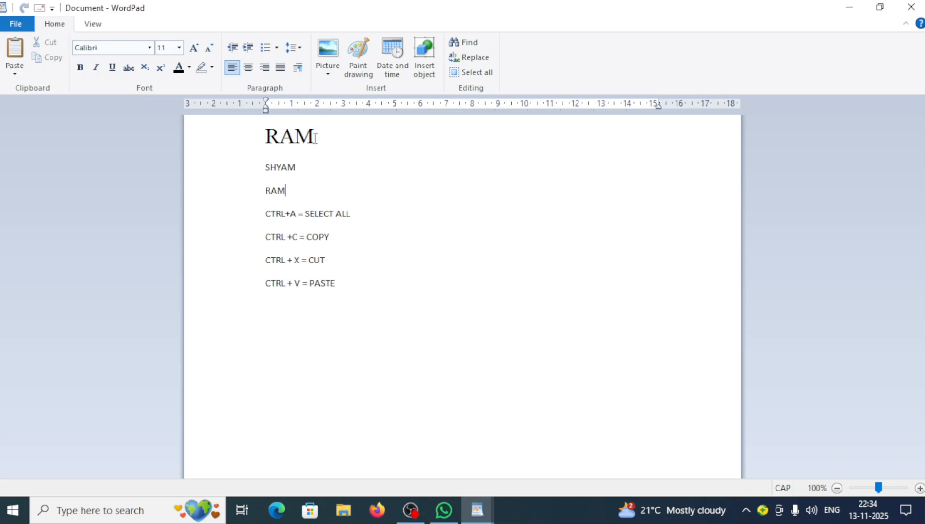
double_click(277, 135)
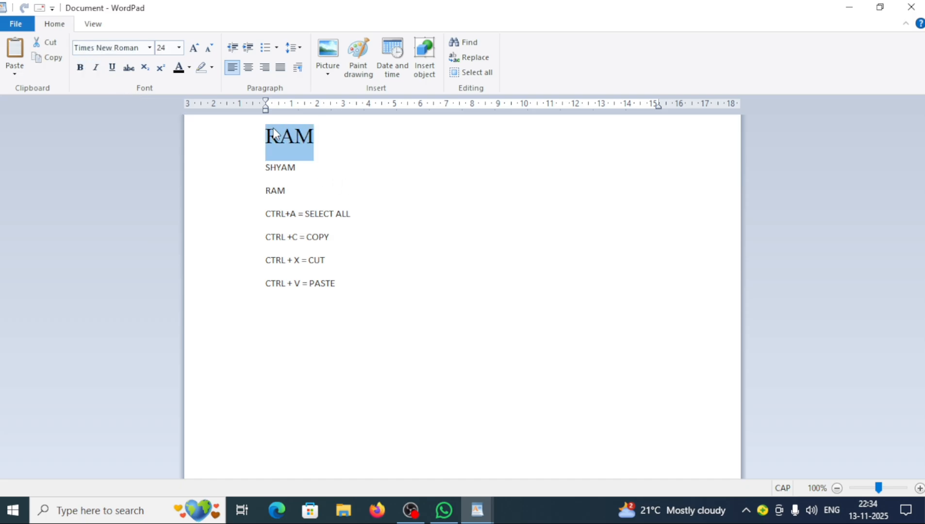
click(96, 67)
click(353, 148)
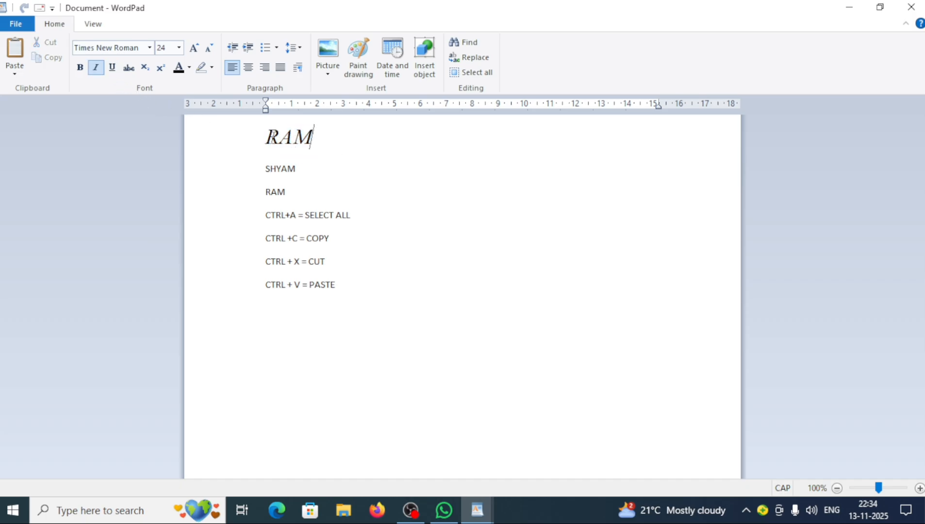
Remove the italic formatting from RAM on the first line
drag(277, 140, 325, 145)
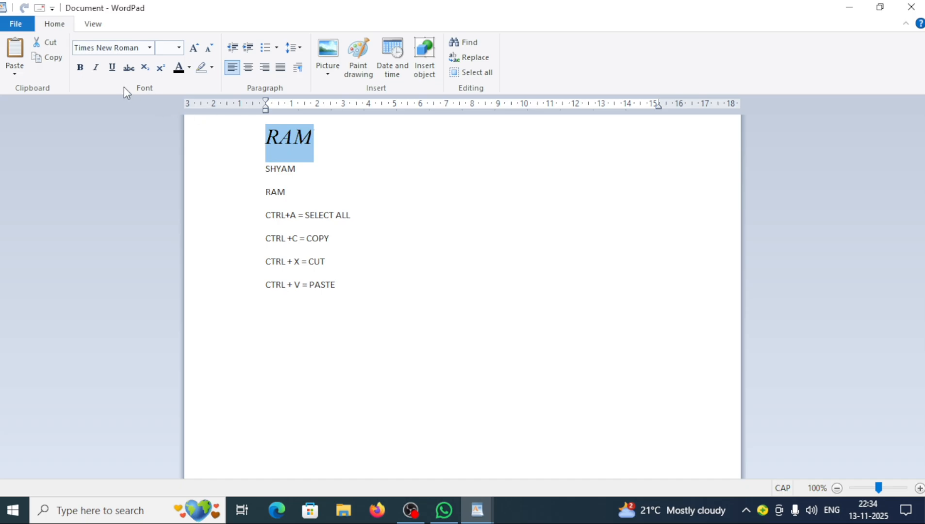
click(97, 69)
click(97, 71)
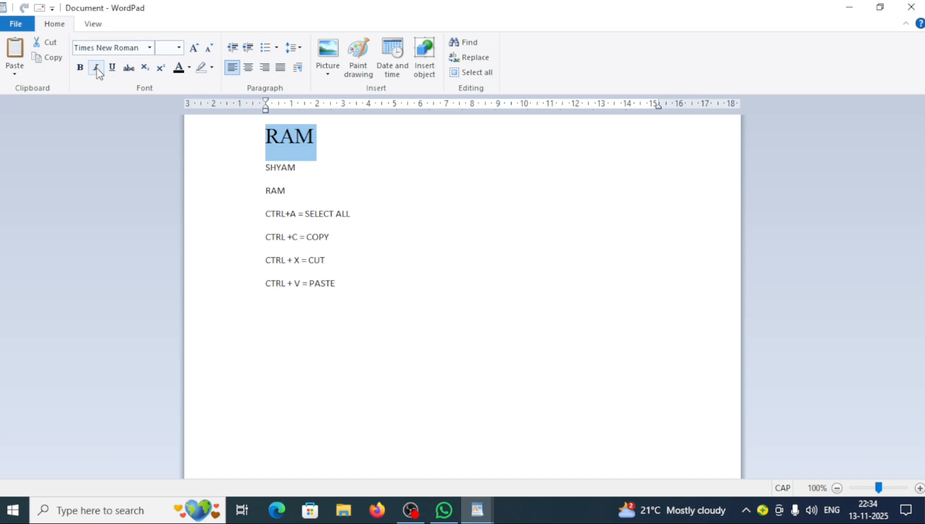
click(321, 141)
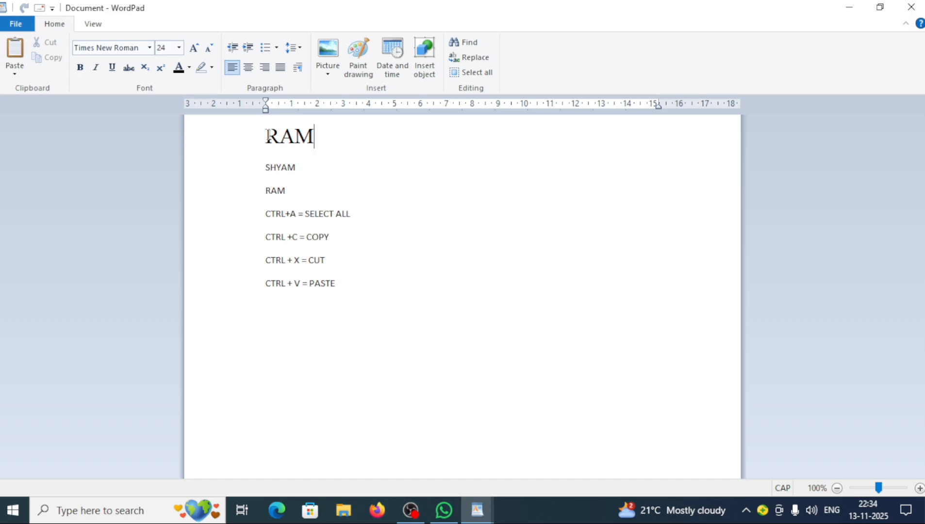
Underline RAM on the first line
drag(266, 137, 313, 141)
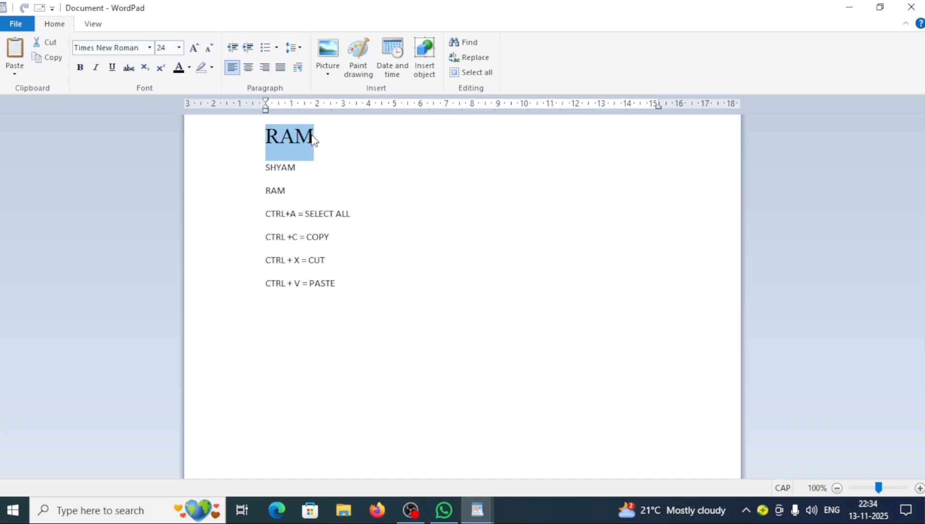
click(114, 68)
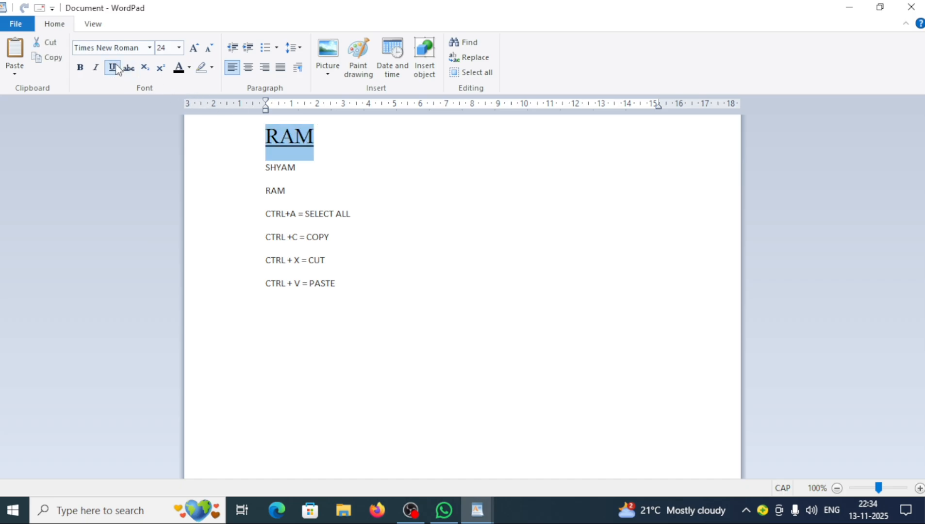
click(349, 134)
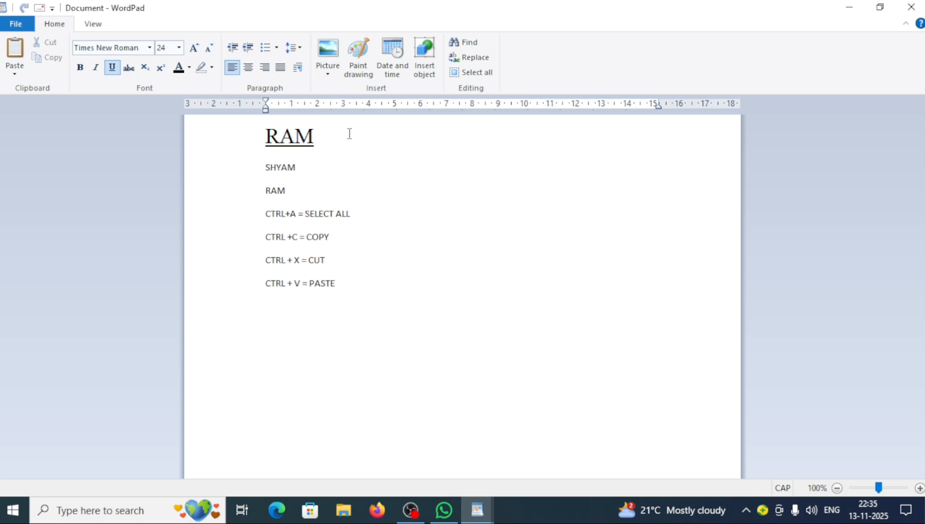
Add a new line reading "RESUME" below the CTRL + V = PASTE line
click(375, 307)
text(\)
key(Return)
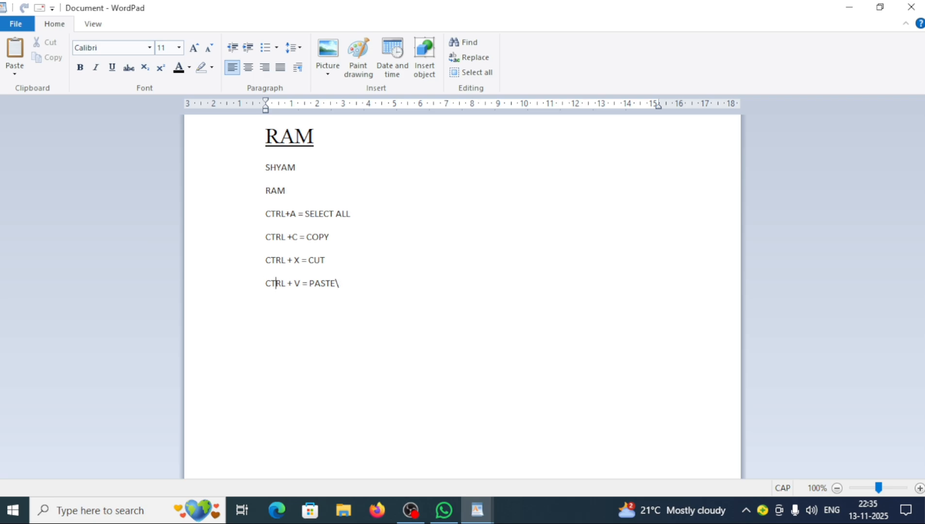
key(Right)
key(Right)
key(Right)
key(Right)
key(Right)
key(Right)
key(BackSpace)
text(RESUME)
Select the word RESUME on the last line and center it on the page
key(shift+Left)
key(shift+Left)
key(shift+Left)
key(shift+Left)
key(shift+Left)
key(shift+Left)
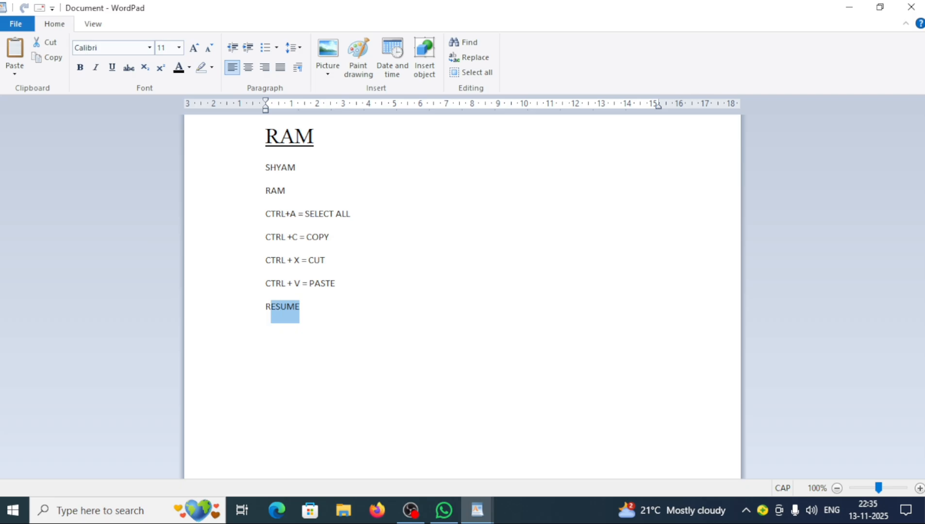
key(ctrl+e)
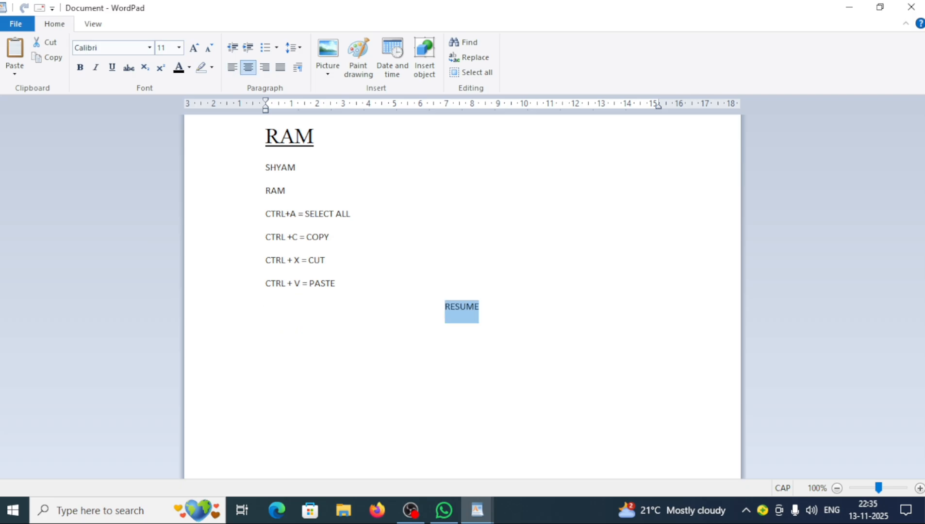
Enlarge the selected word RESUME to font size 24
key(ctrl+shift+period)
key(ctrl+shift+period)
key(ctrl+shift+period)
key(ctrl+shift+period)
key(ctrl+shift+period)
key(ctrl+shift+period)
key(ctrl+shift+period)
key(ctrl+shift+period)
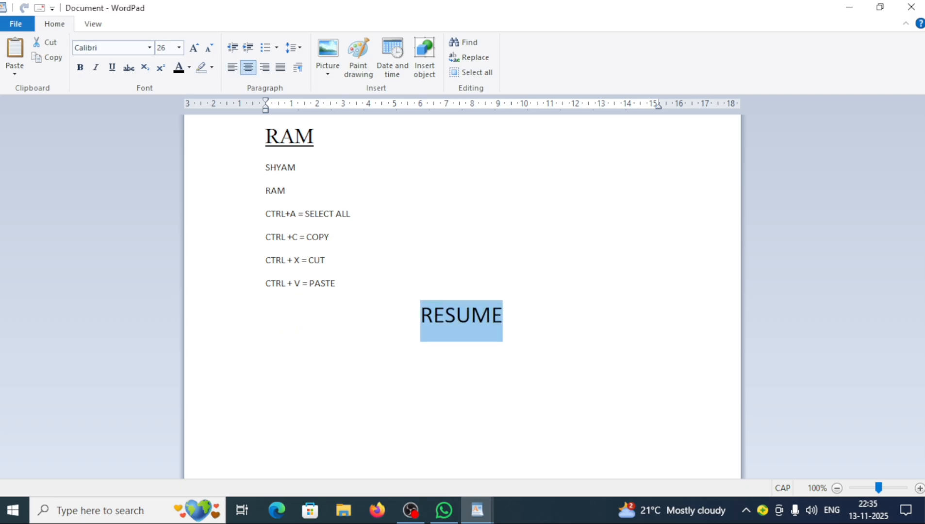
click(209, 48)
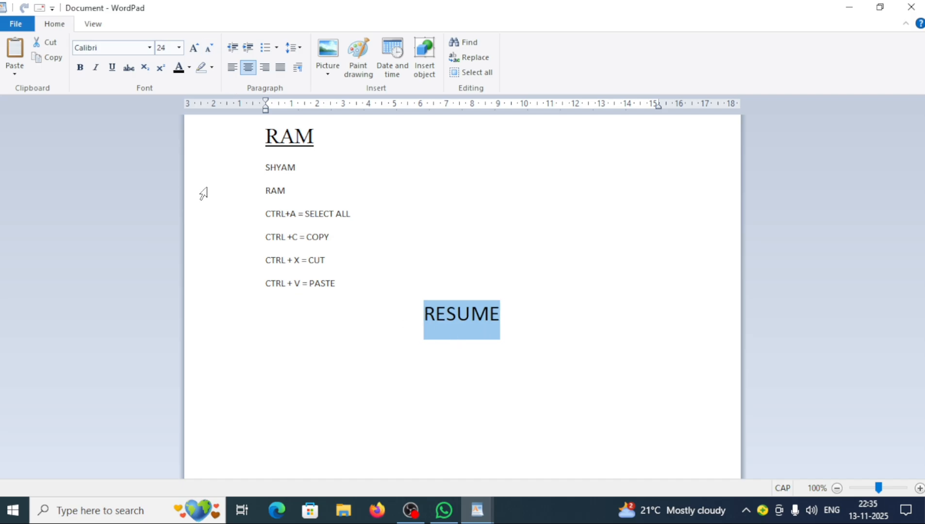
Make the word RESUME bold and underlined
click(80, 68)
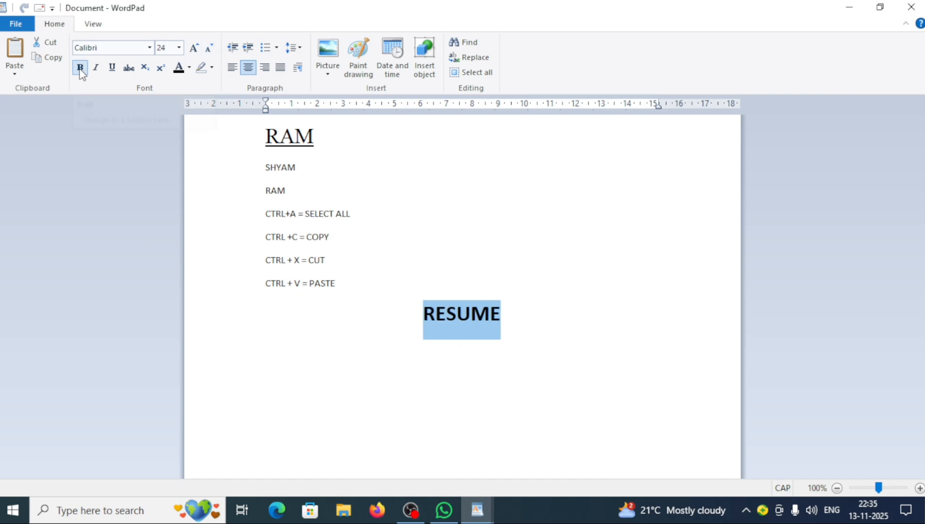
click(112, 67)
click(546, 297)
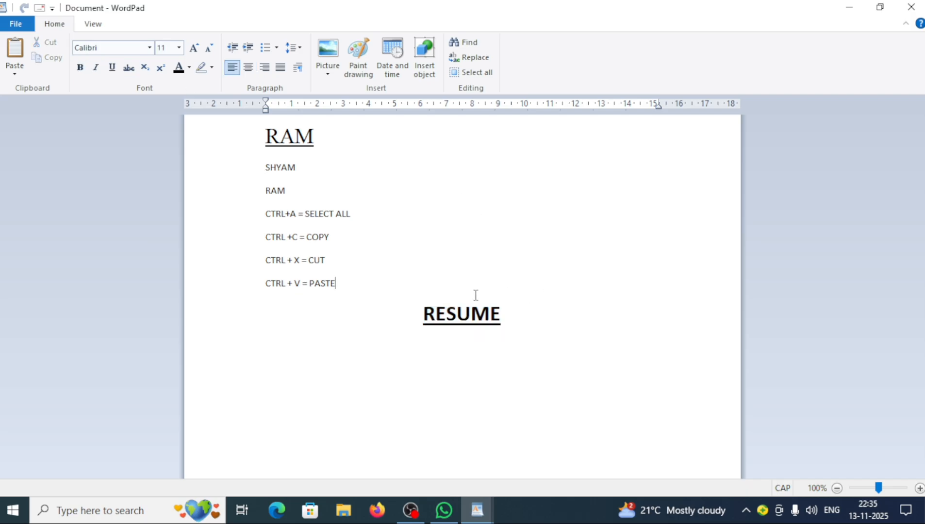
Remove the underline from the word RESUME
double_click(417, 311)
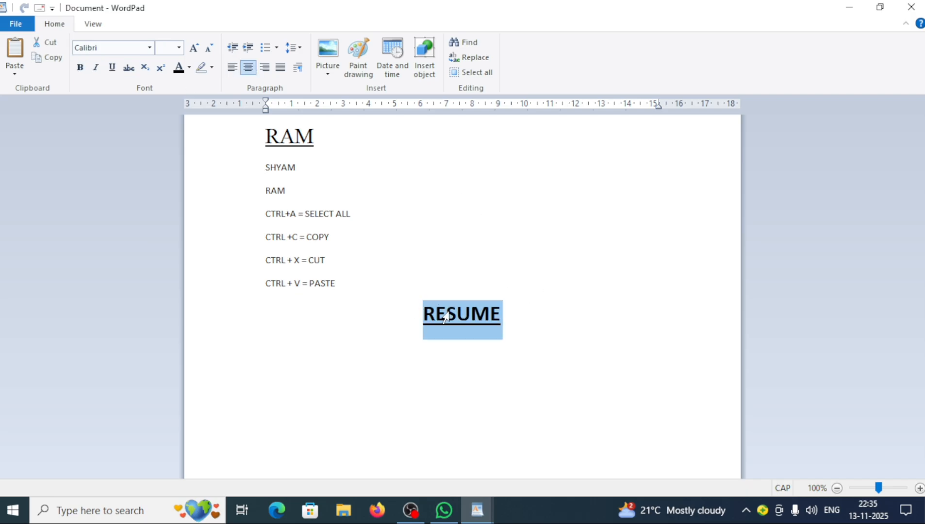
click(112, 67)
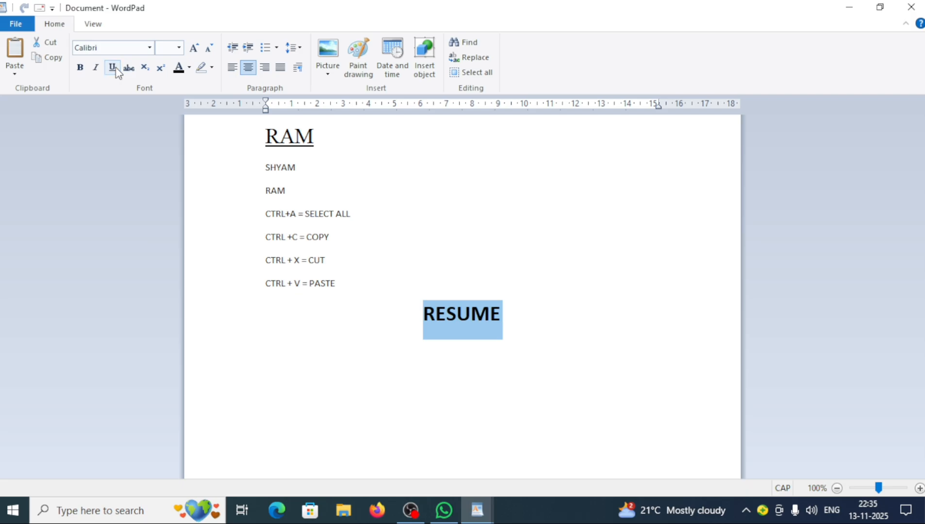
Apply strikethrough to the word SHYAM on the second line
click(323, 165)
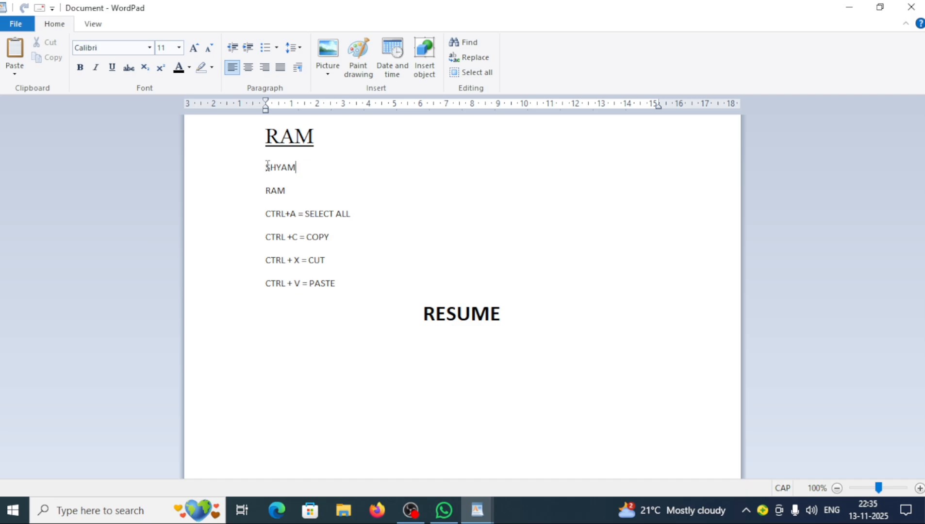
drag(266, 165, 305, 167)
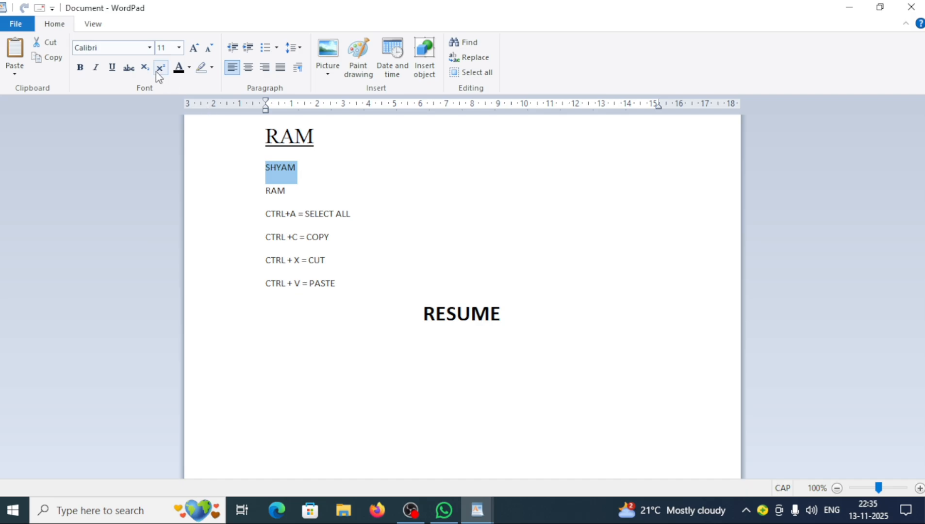
click(129, 69)
click(129, 70)
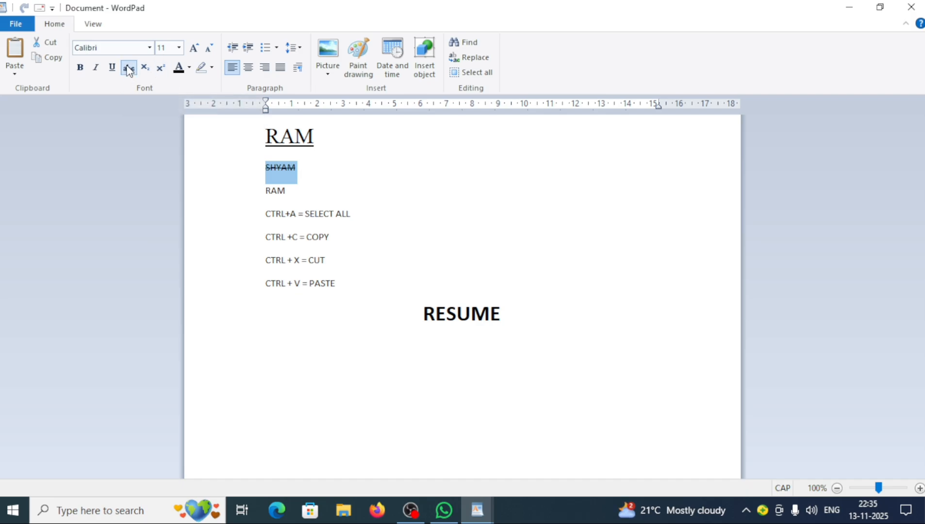
click(294, 179)
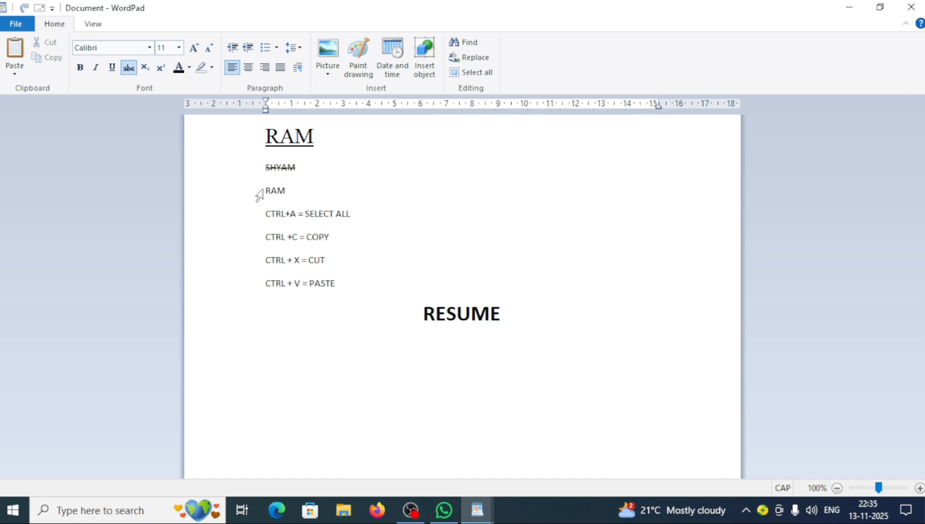
Remove the strikethrough from the word SHYAM
click(264, 173)
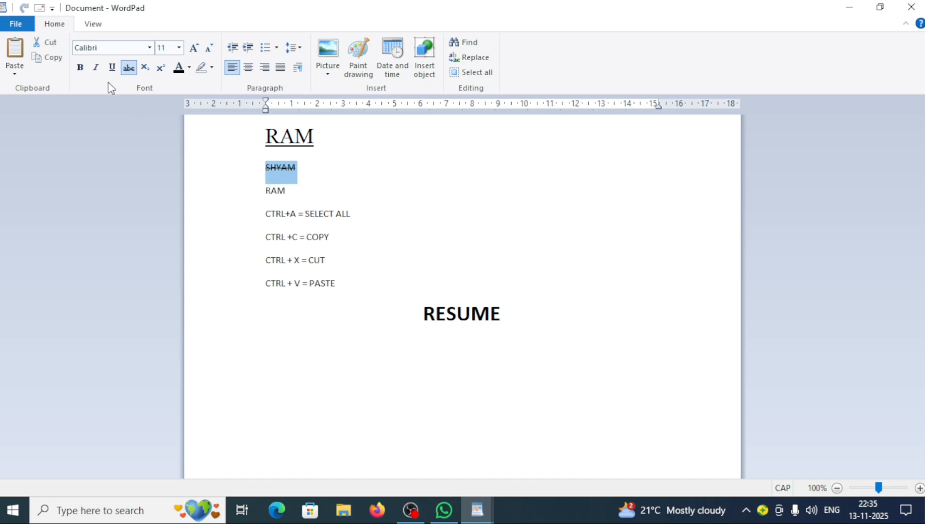
click(129, 68)
click(285, 191)
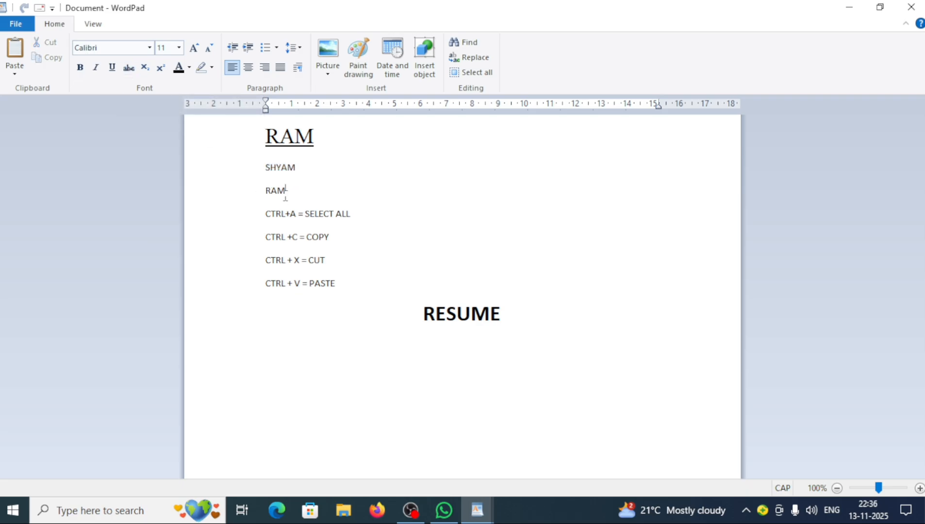
Apply strikethrough to the centered heading RESUME
click(345, 290)
click(425, 314)
drag(488, 289, 503, 319)
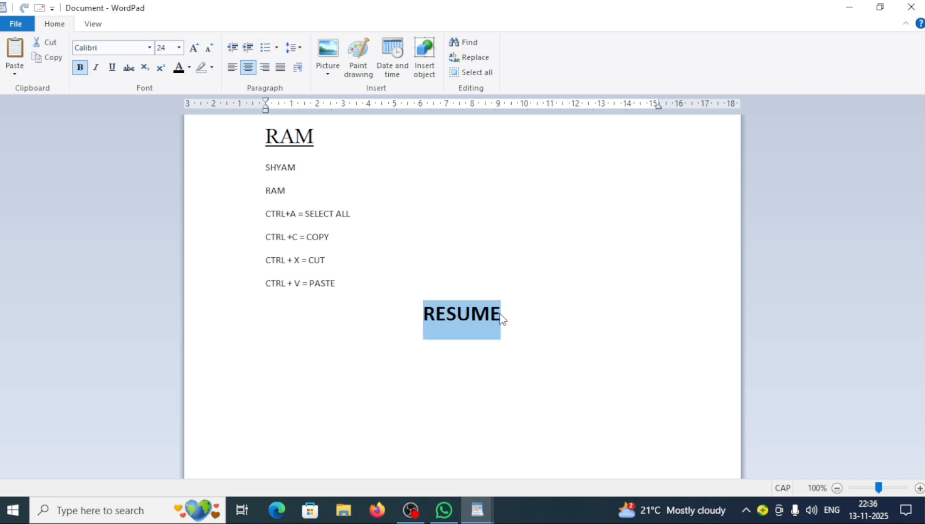
click(129, 68)
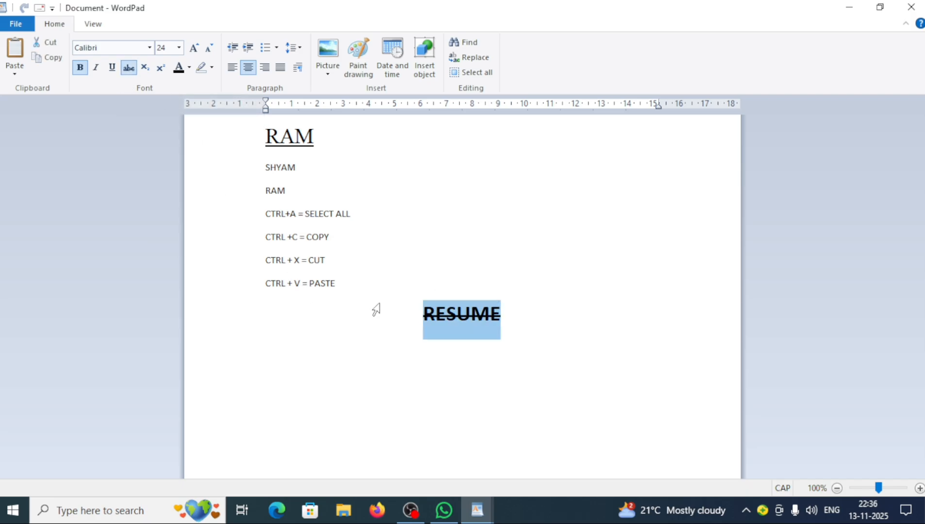
click(519, 319)
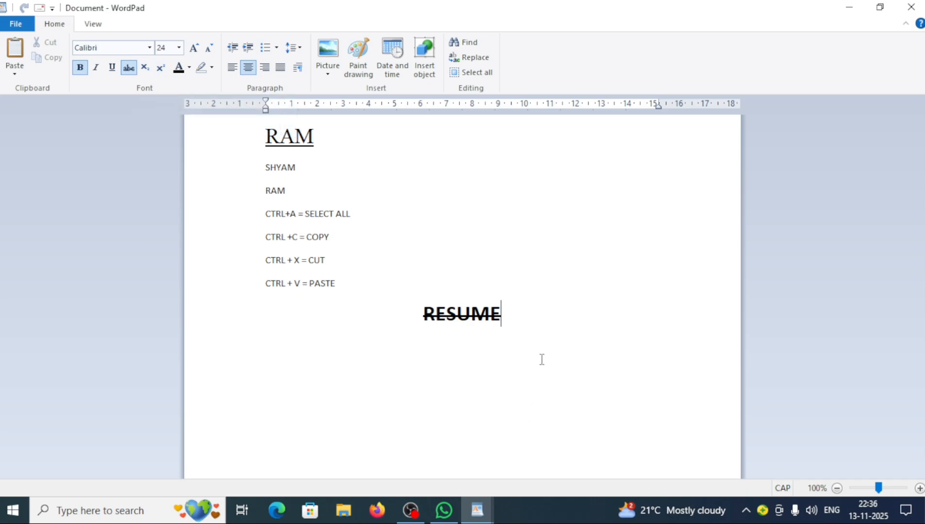
Add the text H20 two lines below RESUME and remove its strikethrough
key(Return)
key(Return)
text(H20)
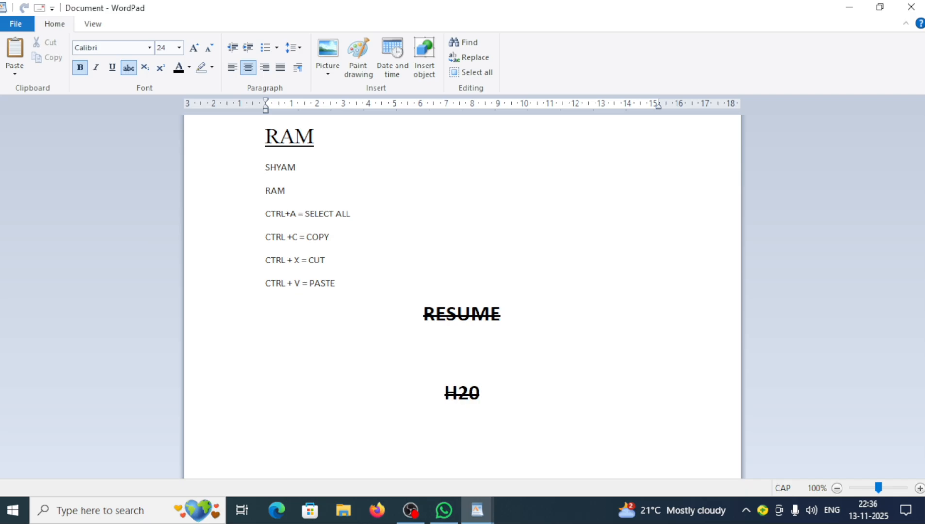
double_click(455, 384)
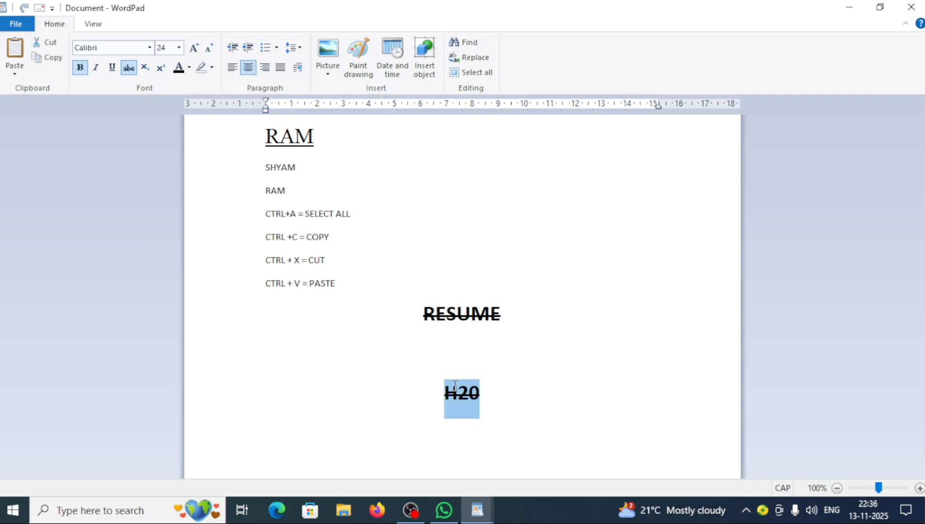
click(130, 70)
click(526, 373)
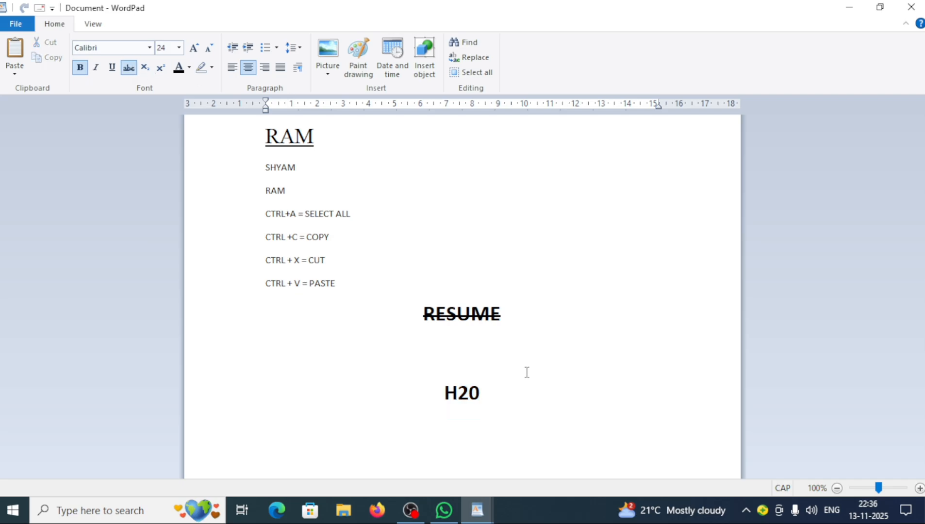
Replace the zero at the end of H20 with the letter O
click(490, 388)
key(BackSpace)
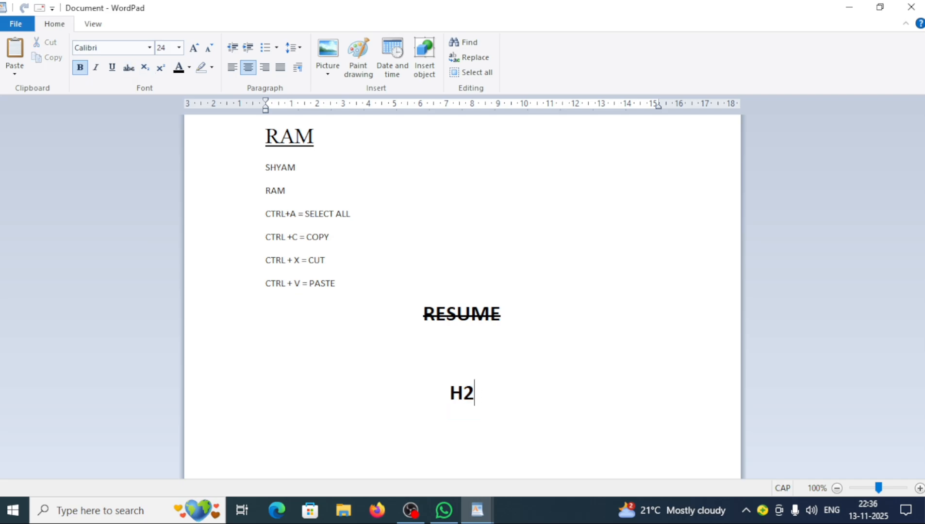
text(O)
Open the On-Screen Keyboard and move it so the H2O line stays uncovered
drag(466, 396, 460, 393)
click(494, 395)
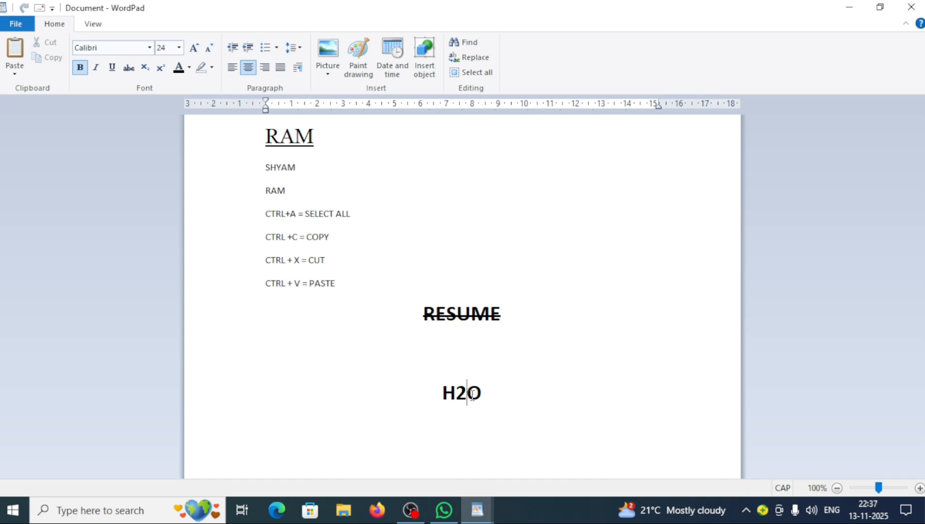
key(ctrl+super+o)
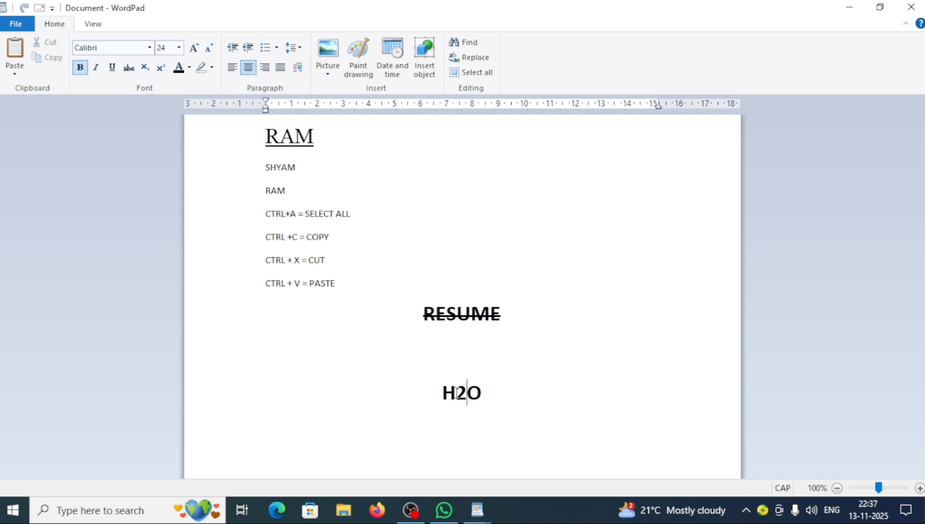
click(457, 392)
key(ctrl+super+o)
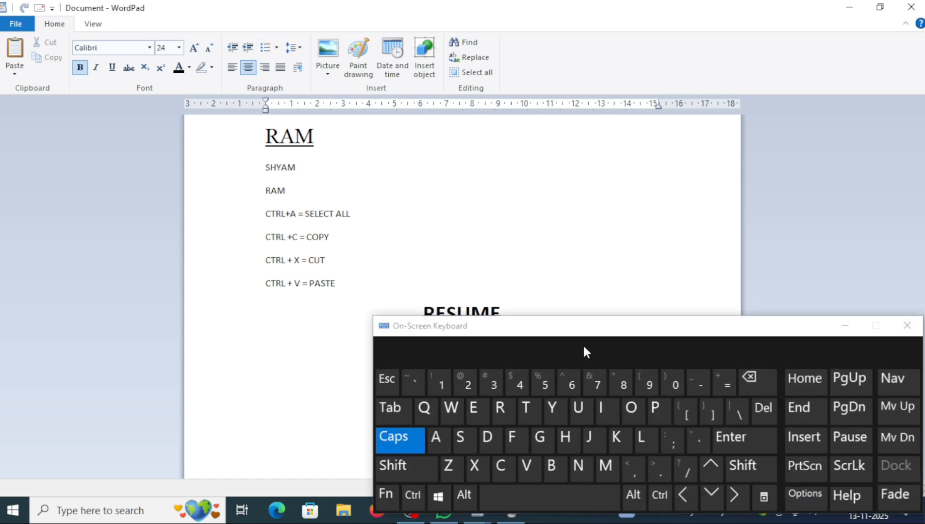
drag(580, 324, 289, 155)
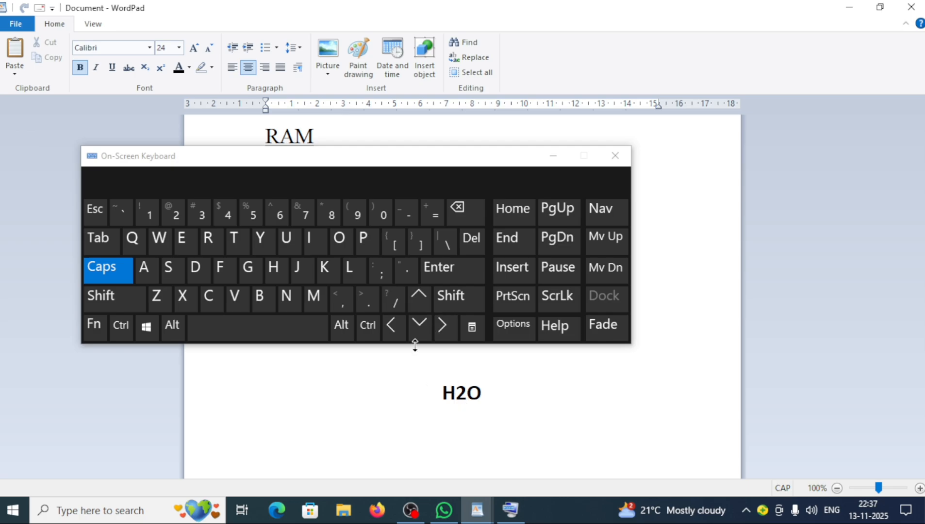
Select the 2 in H2O forward from just before it using the On-Screen Keyboard, and clear the selection
click(487, 412)
click(465, 404)
click(135, 295)
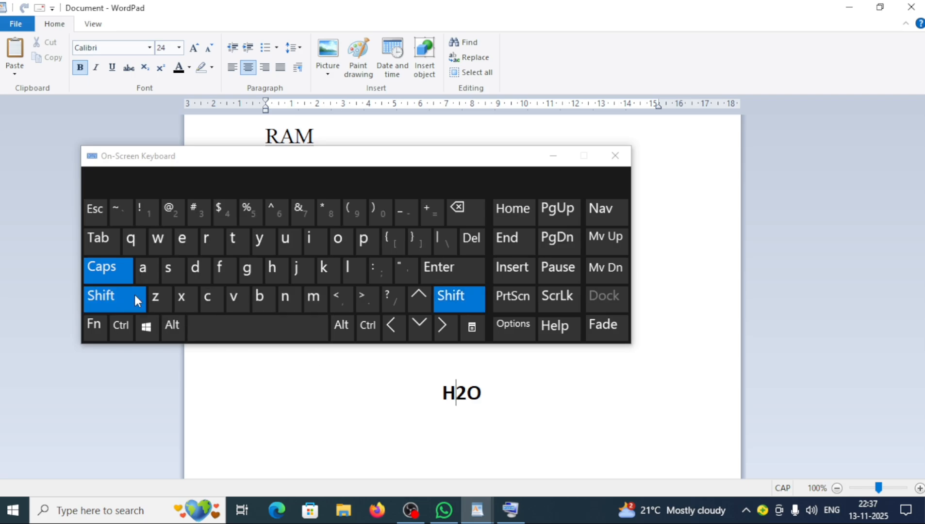
click(438, 334)
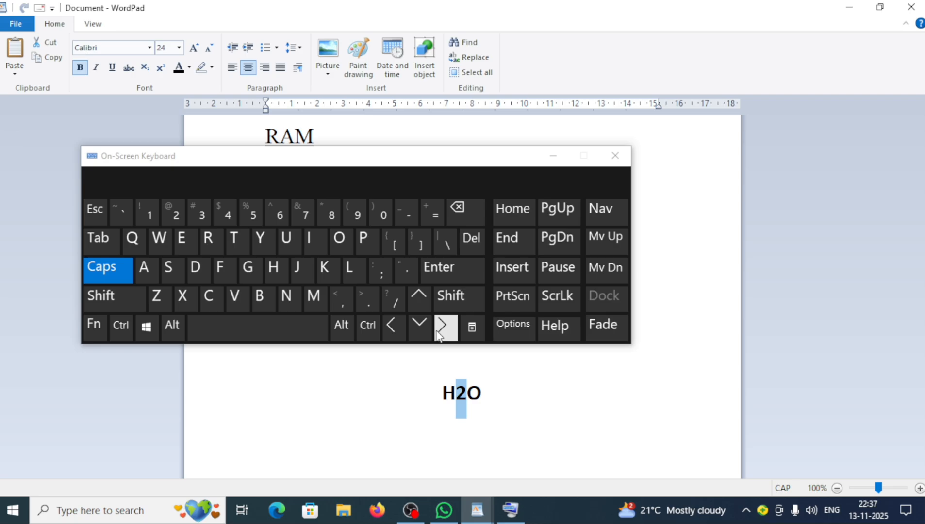
click(438, 335)
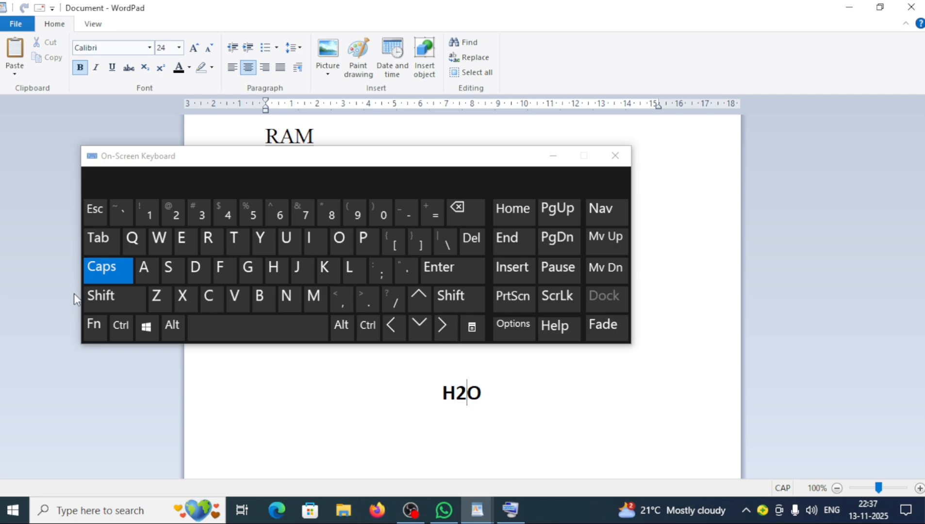
Select the 2 in H2O backward with the On-Screen Keyboard, close that keyboard, and format the 2 as subscript
click(130, 305)
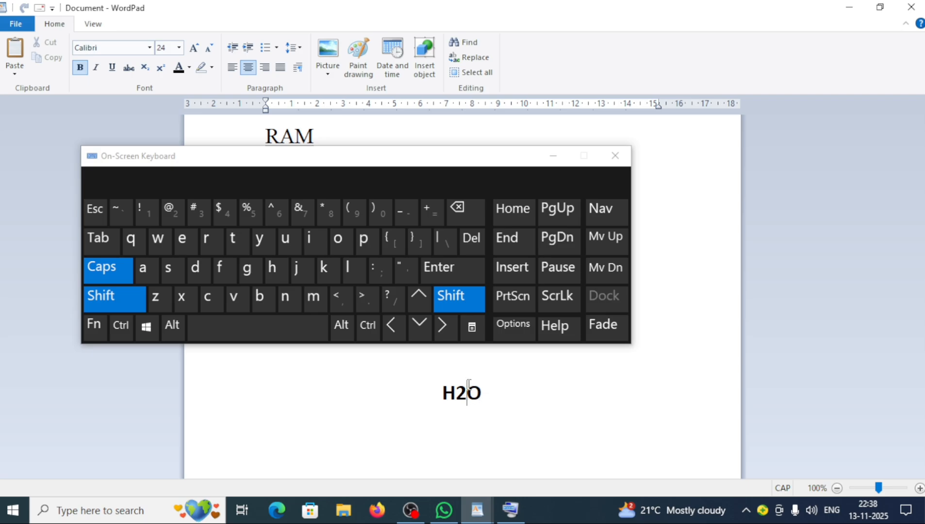
click(399, 330)
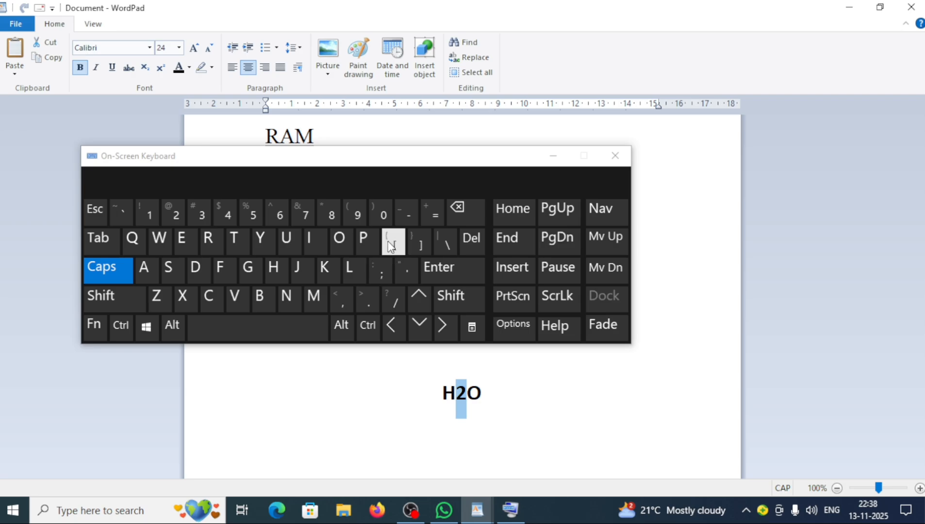
drag(359, 161, 370, 439)
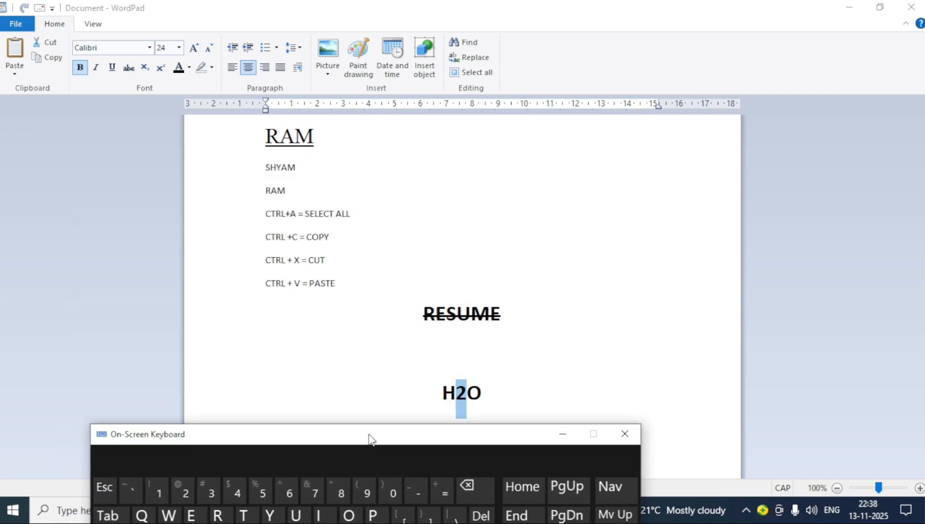
click(633, 434)
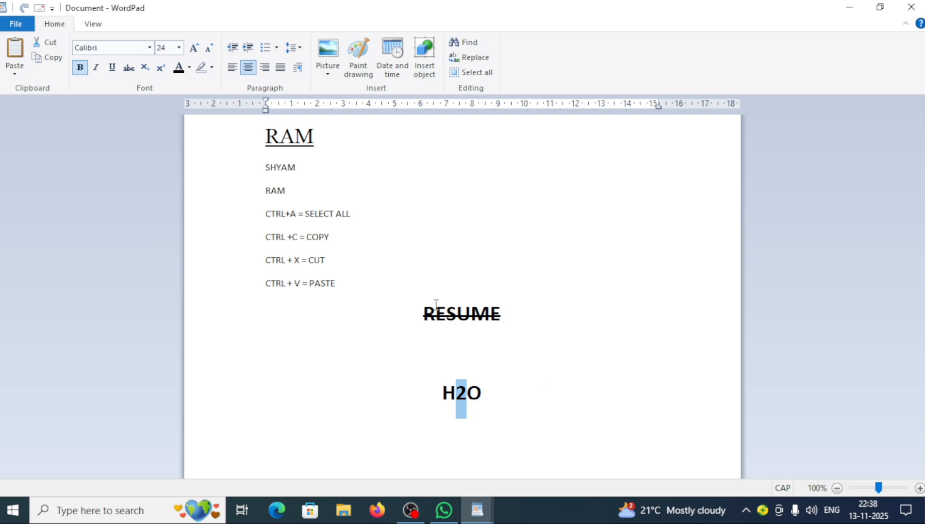
click(144, 68)
click(515, 397)
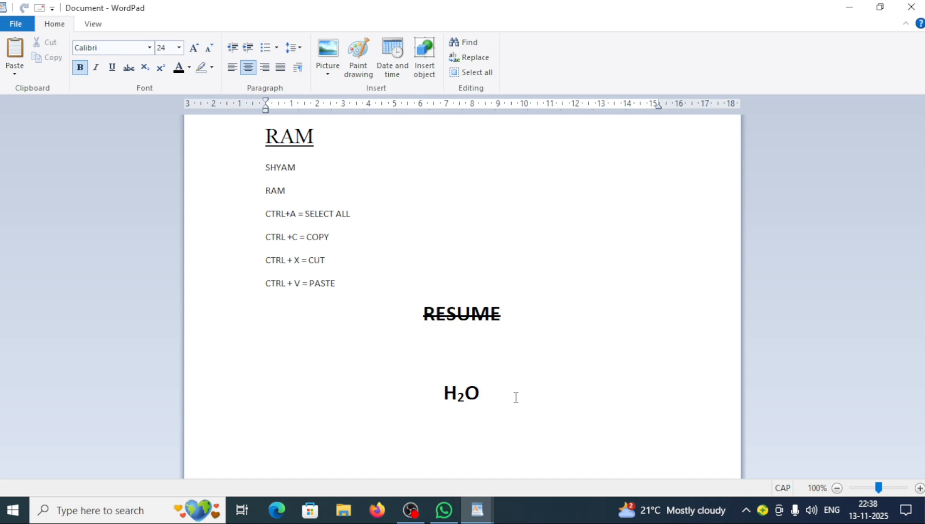
Add a new line reading "a2" in lowercase below the H2O line
key(Return)
text(A2)
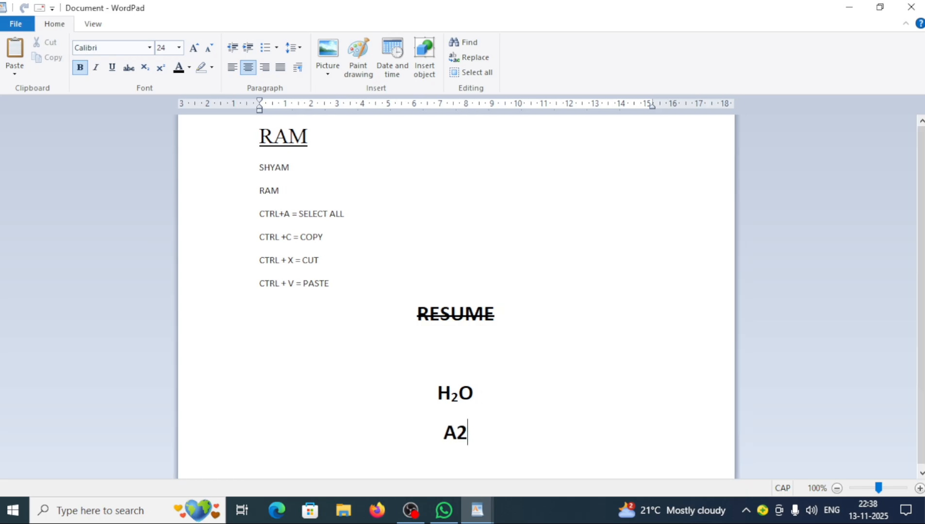
key(BackSpace)
key(BackSpace)
text(a2)
Format the 2 in a2 as superscript
key(shift+Left)
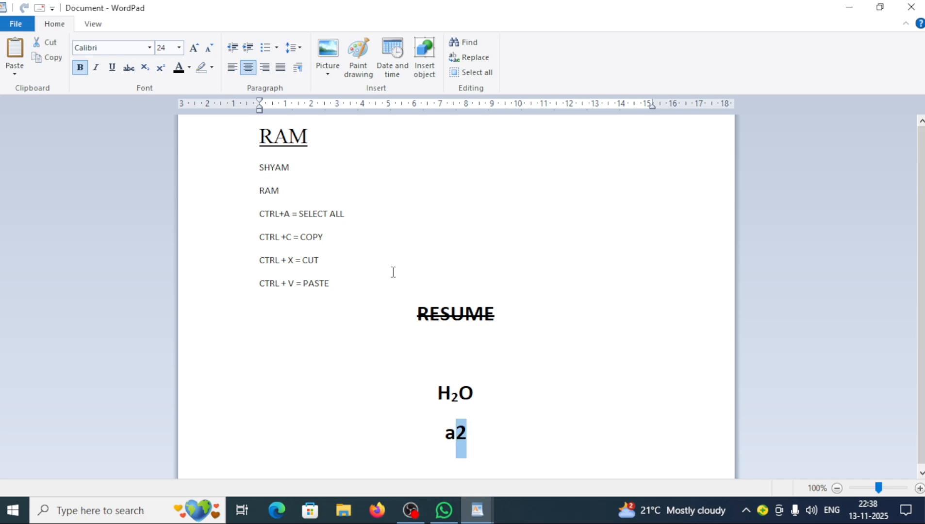
click(168, 70)
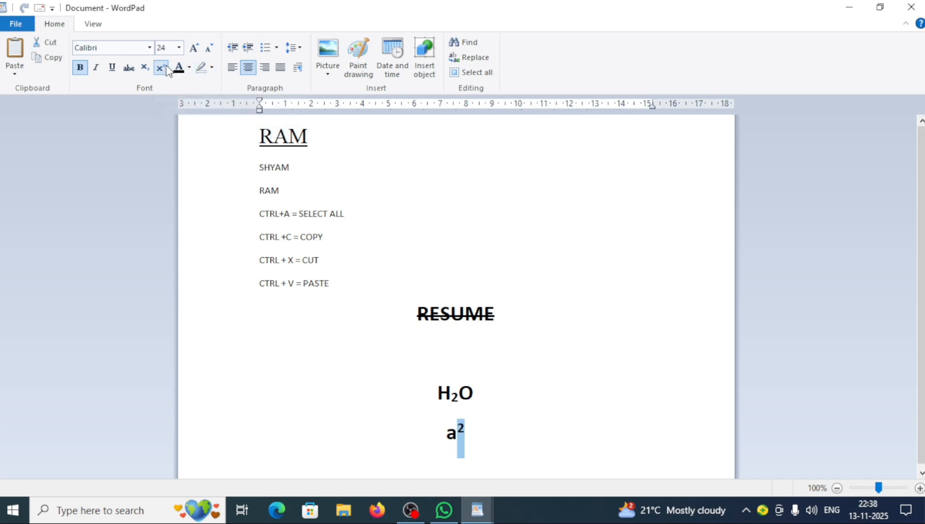
click(499, 442)
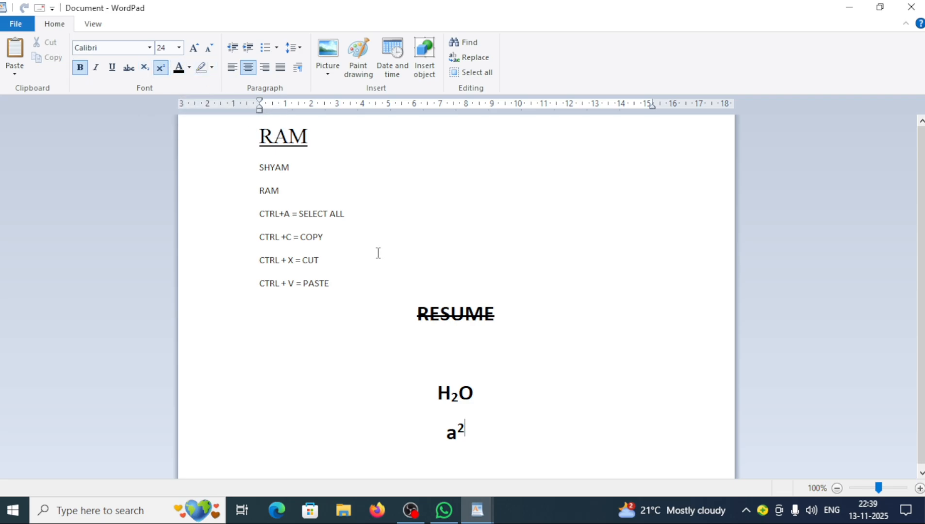
Delete the RESUME, H2O and a2 lines from the end of the document
drag(419, 313, 538, 393)
click(538, 393)
drag(418, 314, 460, 413)
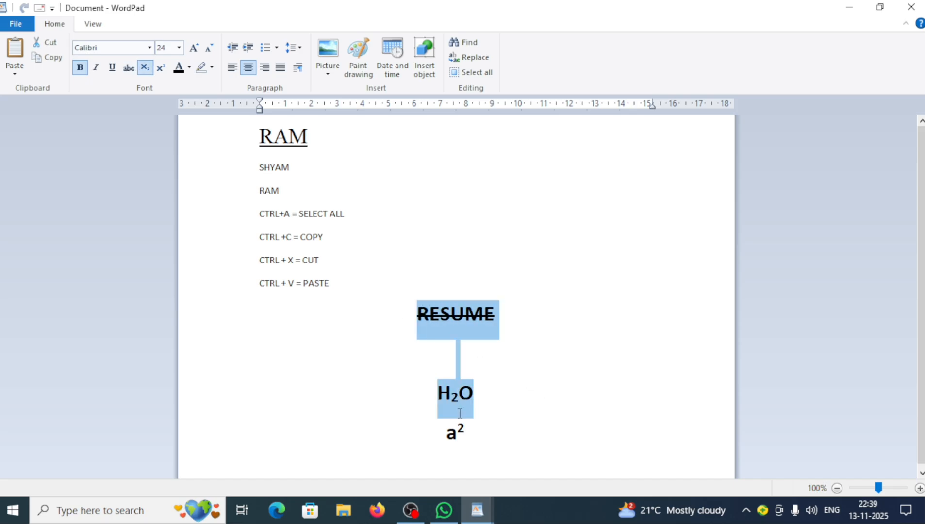
key(Delete)
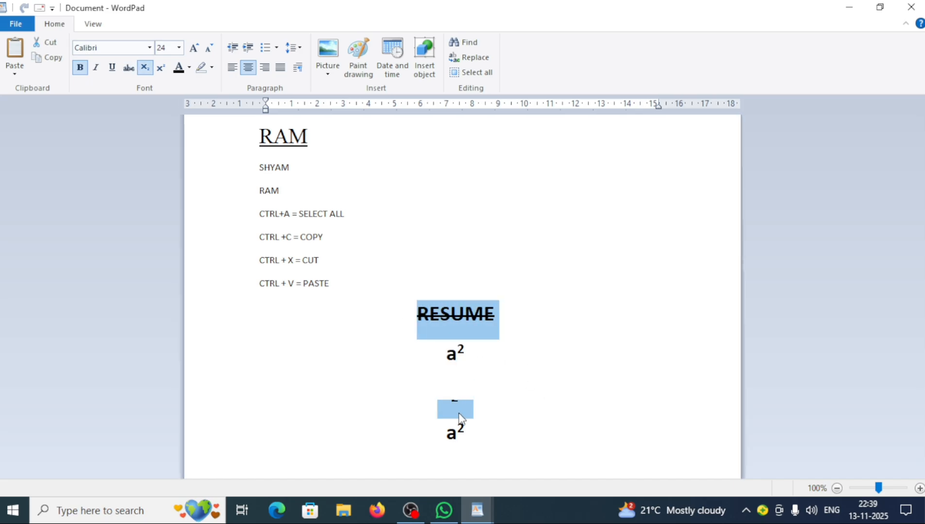
click(453, 343)
drag(453, 343, 487, 371)
key(Delete)
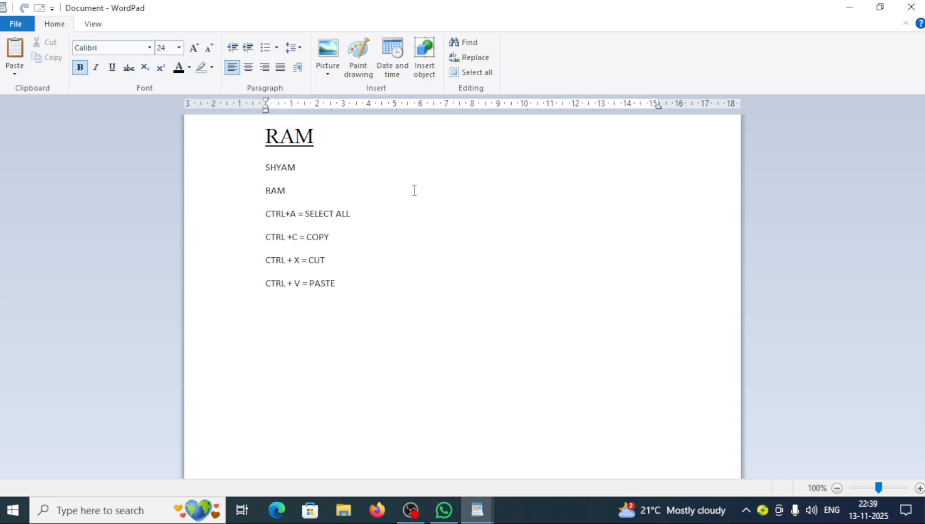
Change the text color of the large underlined heading at the beginning of the document to red
drag(268, 134, 324, 139)
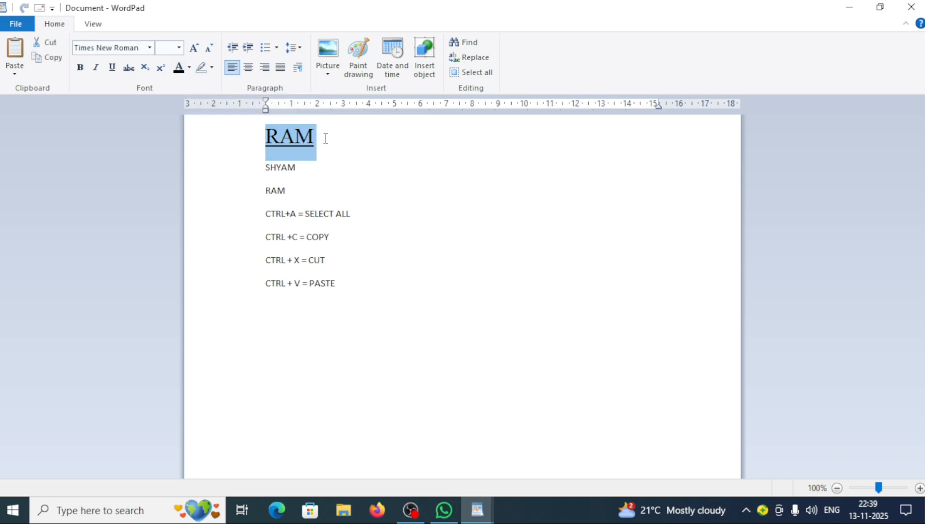
click(189, 68)
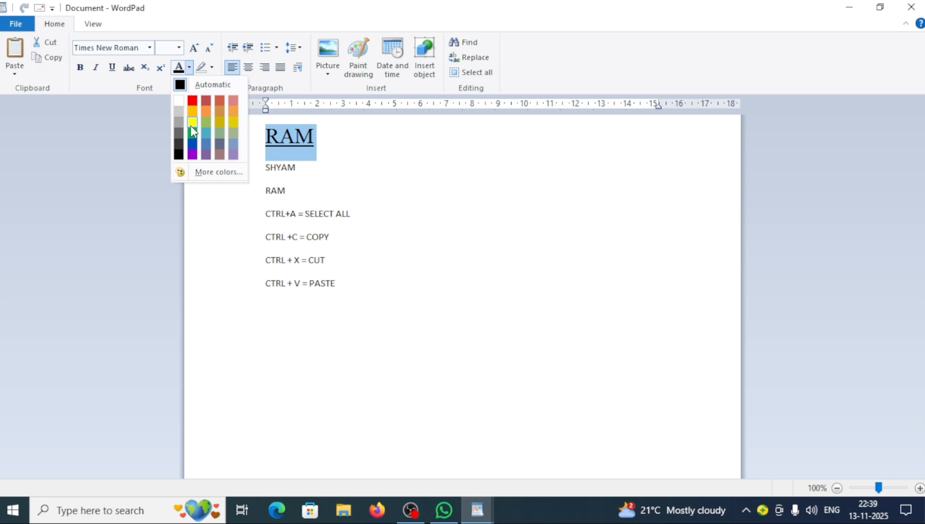
click(193, 101)
click(416, 183)
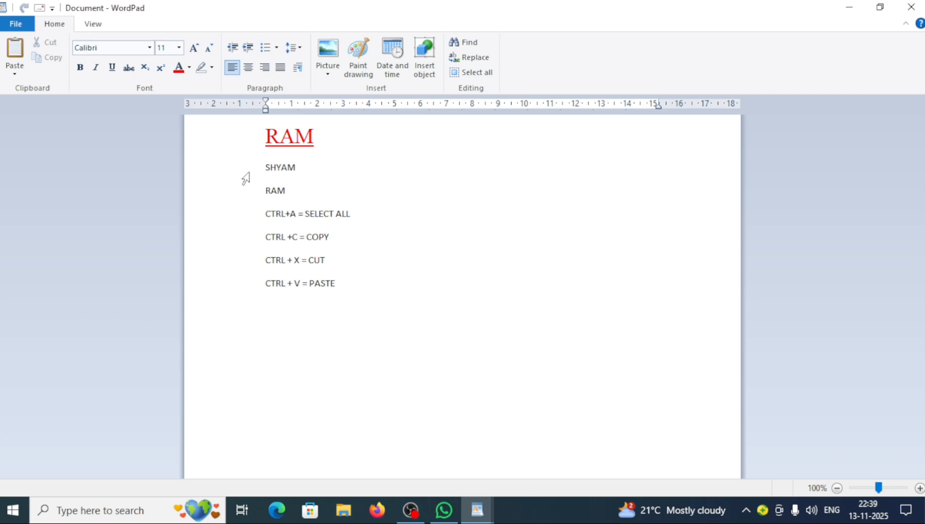
Change the text color of the large underlined heading to yellow
scroll(246, 178, up, 5)
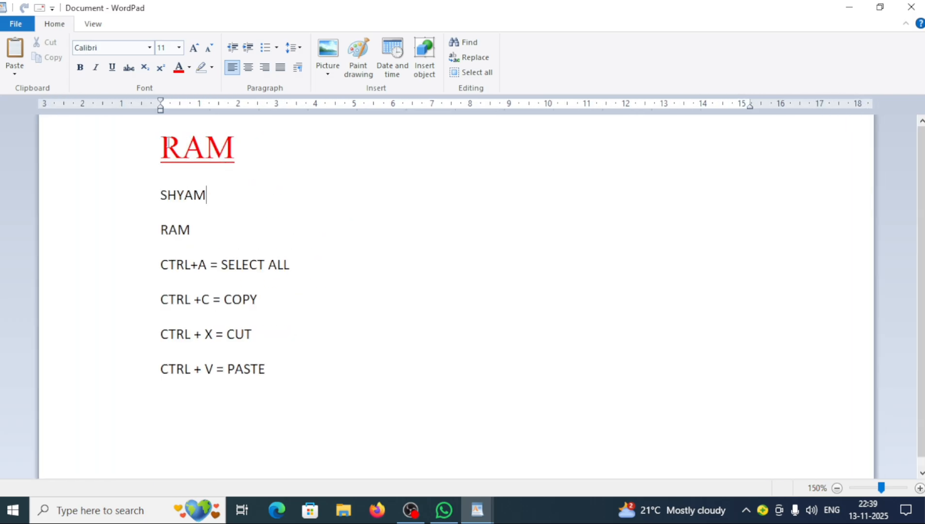
drag(168, 143, 224, 142)
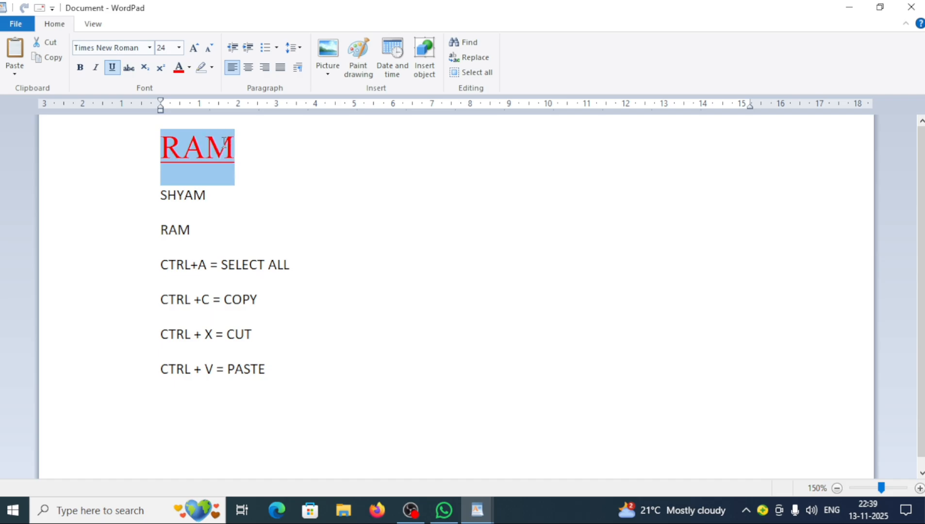
click(189, 67)
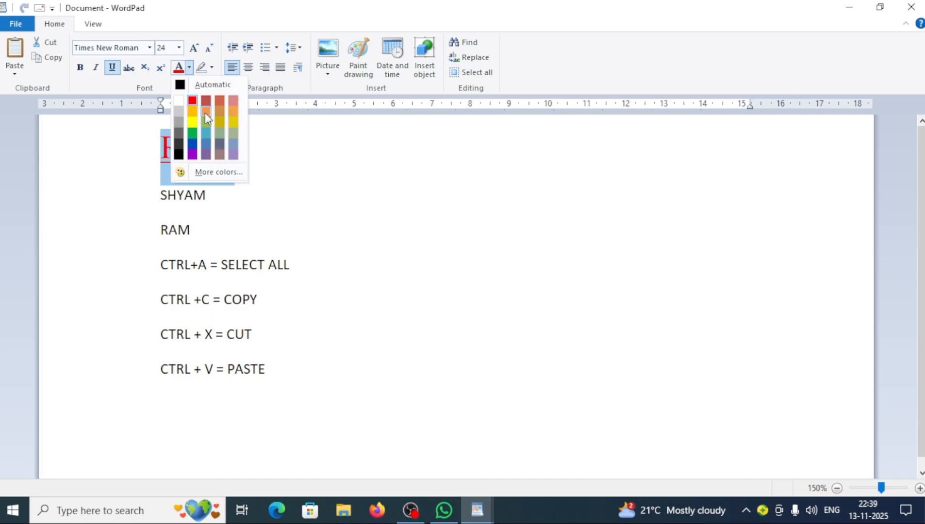
click(192, 122)
click(286, 170)
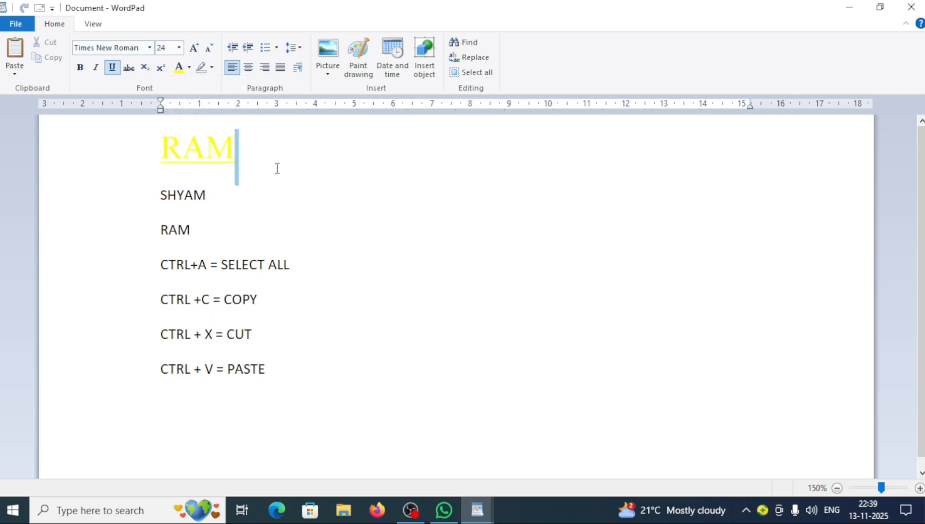
double_click(185, 145)
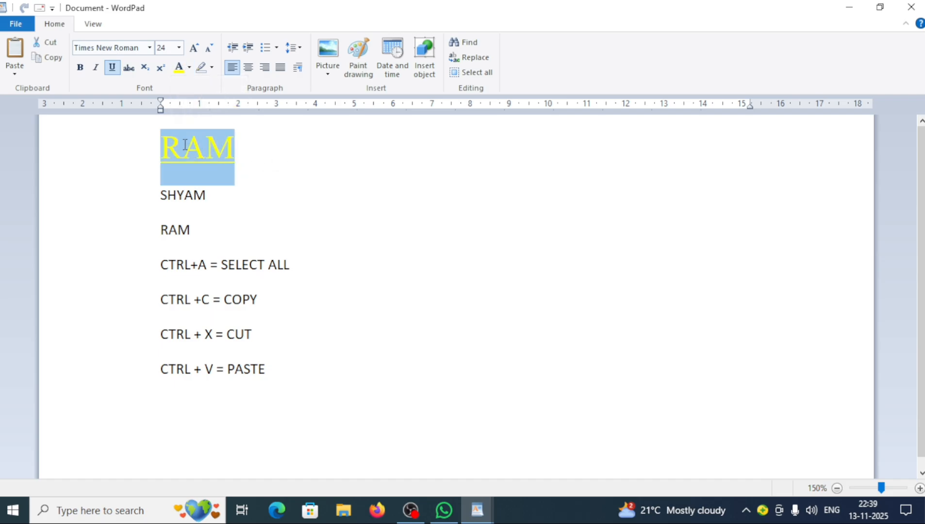
click(190, 68)
click(302, 215)
click(305, 189)
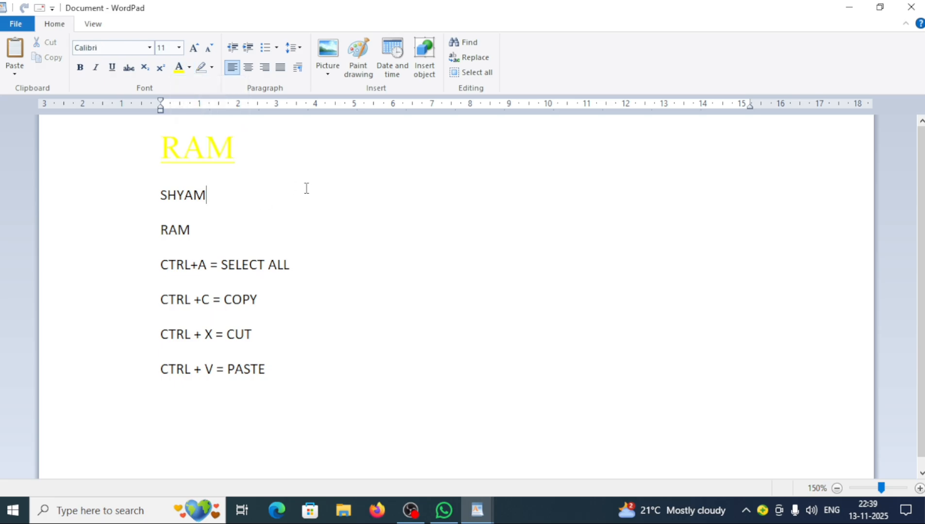
click(153, 167)
click(131, 251)
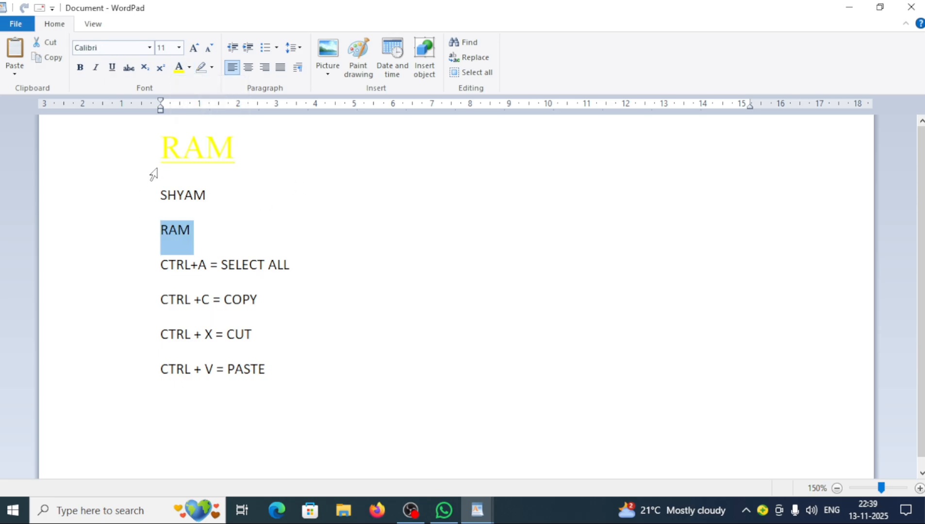
Select the whole underlined heading line, set its text color to red, and clear the selection
click(167, 142)
click(145, 147)
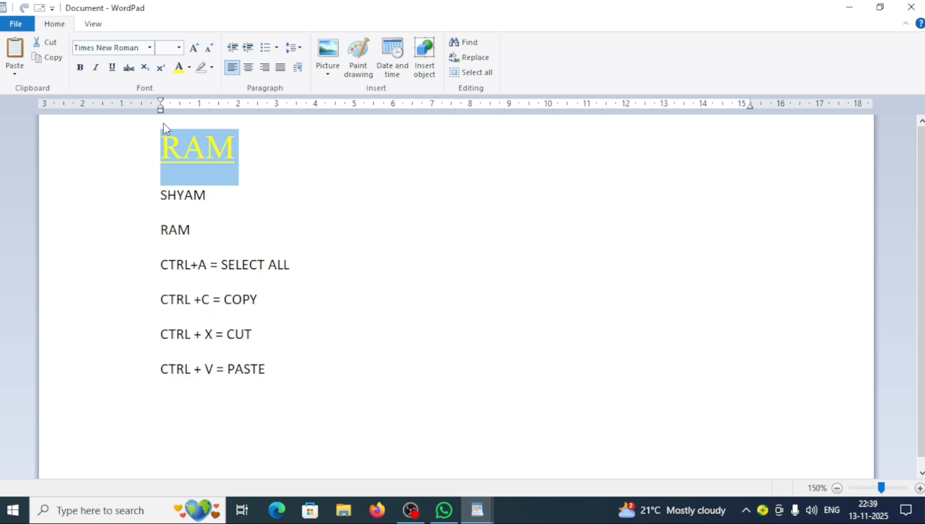
click(189, 68)
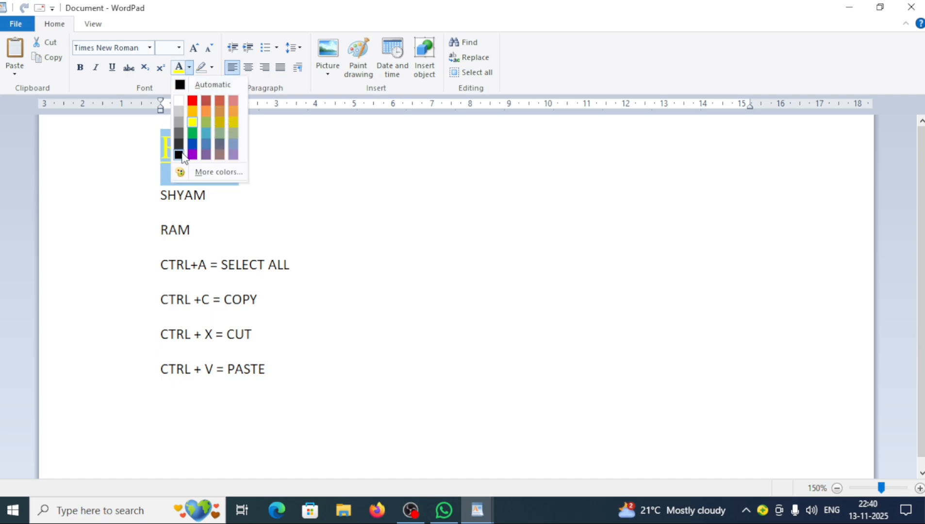
click(193, 102)
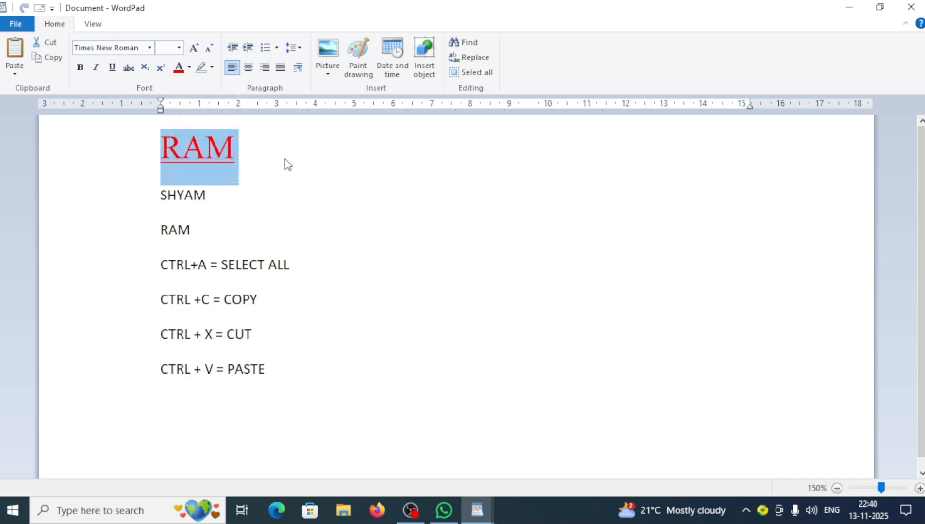
click(286, 158)
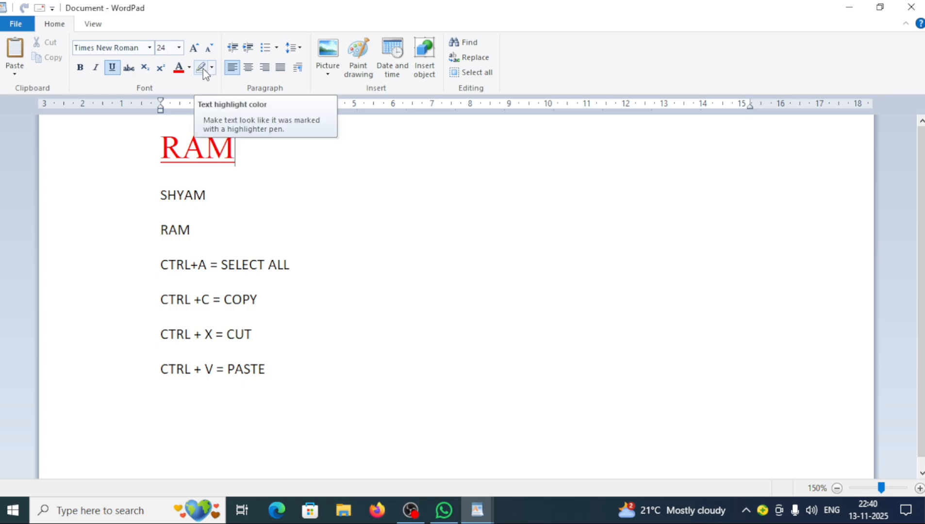
click(257, 207)
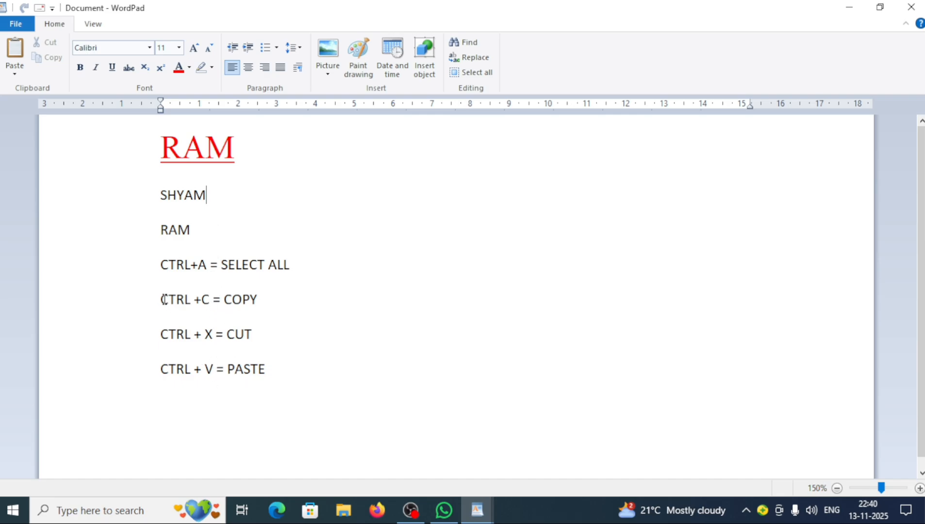
Apply a yellow text highlight to the "CTRL +C = COPY" line
drag(161, 299, 269, 317)
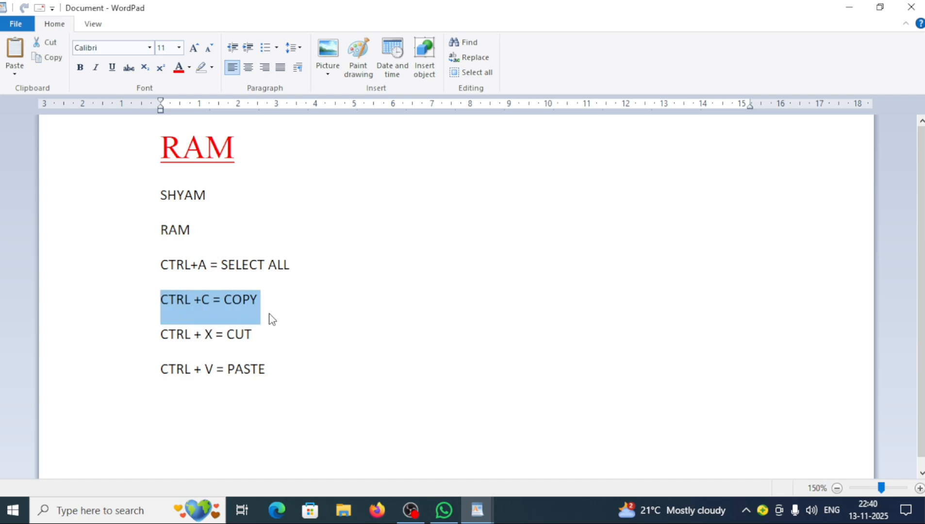
click(212, 72)
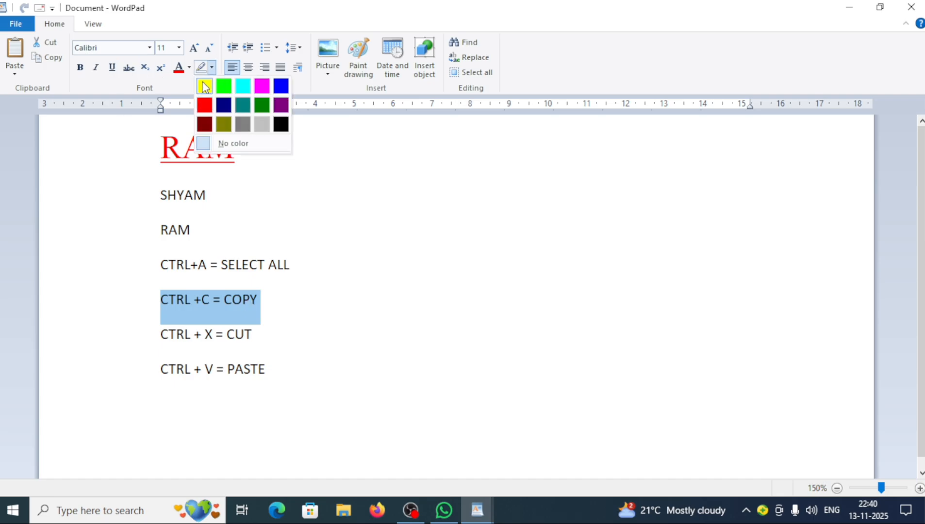
click(205, 85)
click(333, 310)
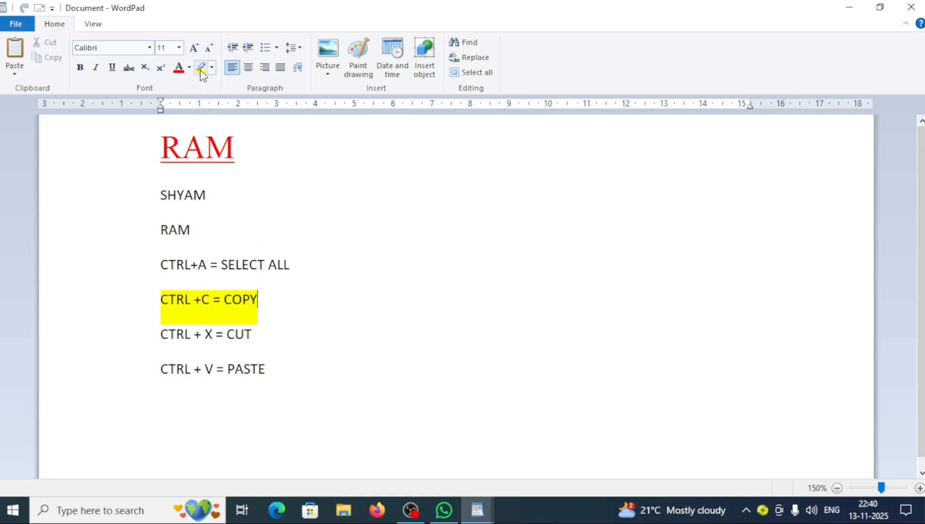
Remove the yellow highlight from the "CTRL +C = COPY" line by setting it to No color
scroll(375, 463, down, 1)
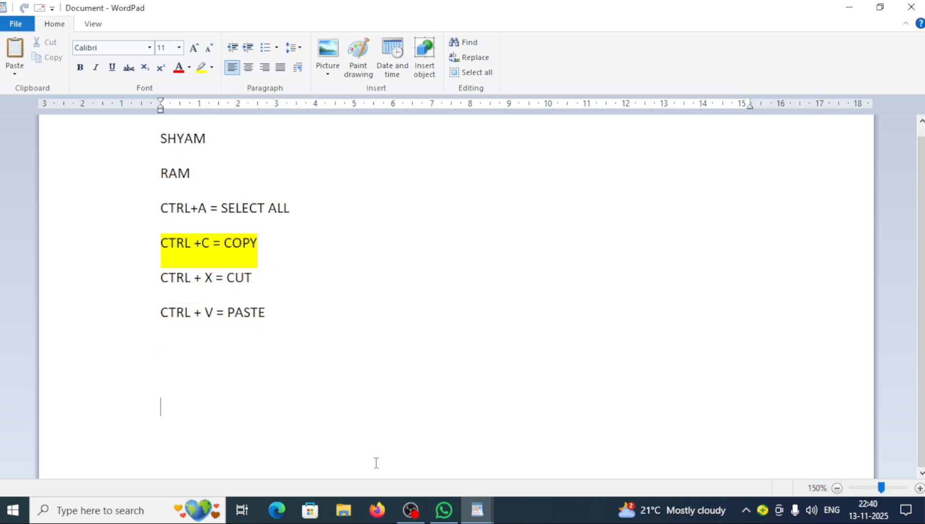
drag(375, 462, 161, 311)
drag(173, 252, 257, 251)
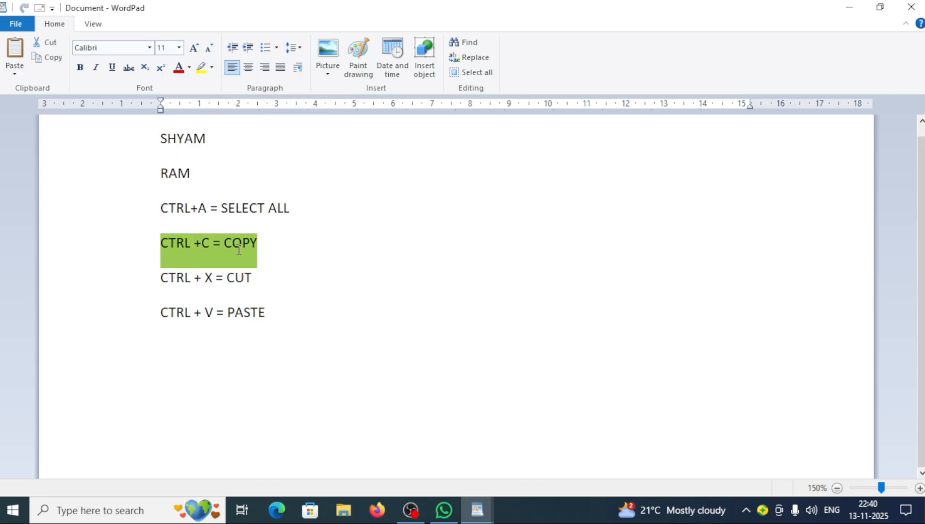
click(212, 68)
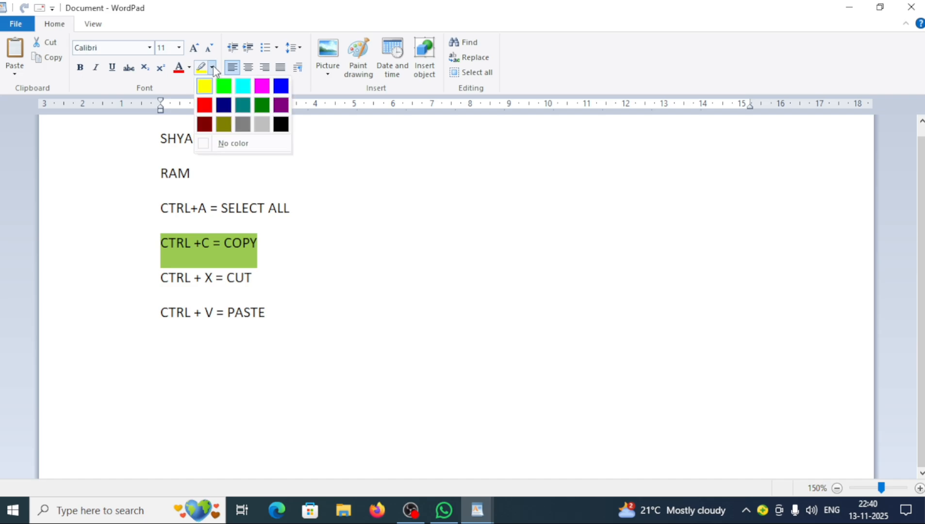
click(221, 145)
click(320, 254)
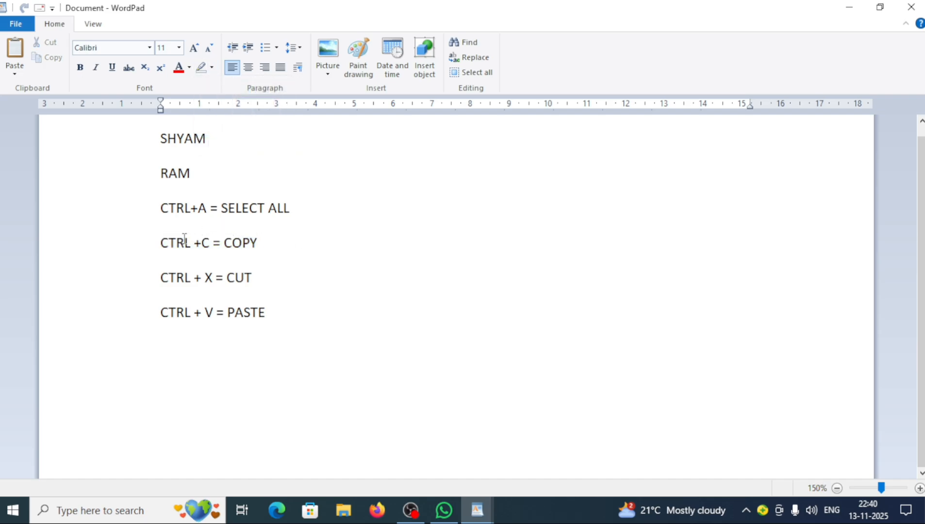
Apply a light gray text highlight to the "CTRL +C = COPY" line
drag(167, 240, 257, 245)
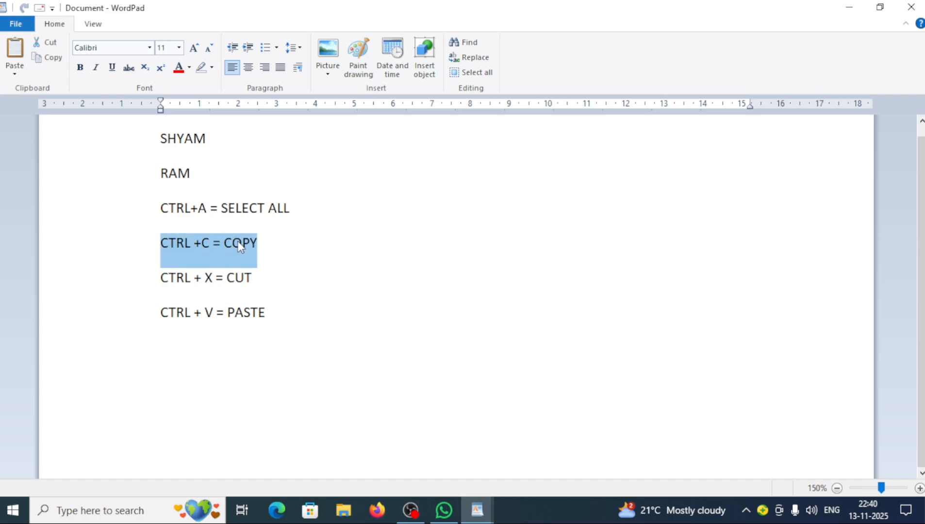
click(212, 67)
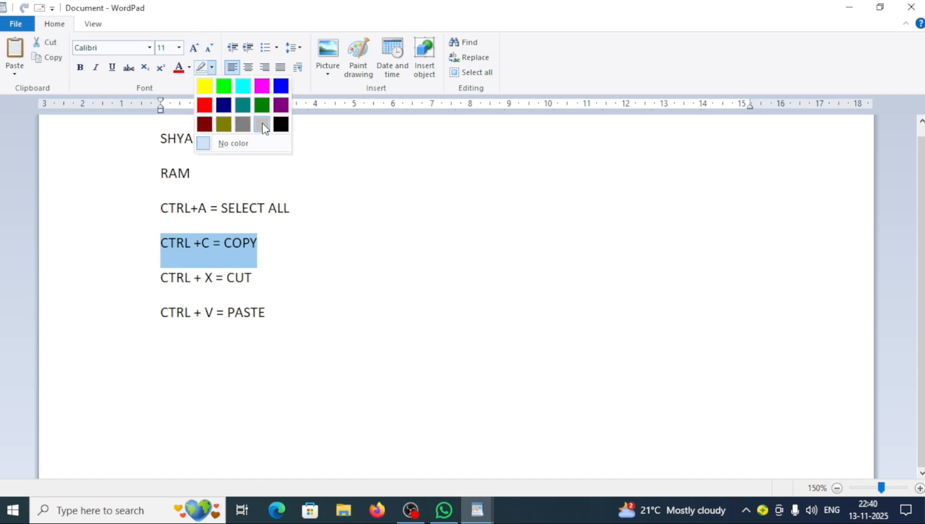
click(265, 125)
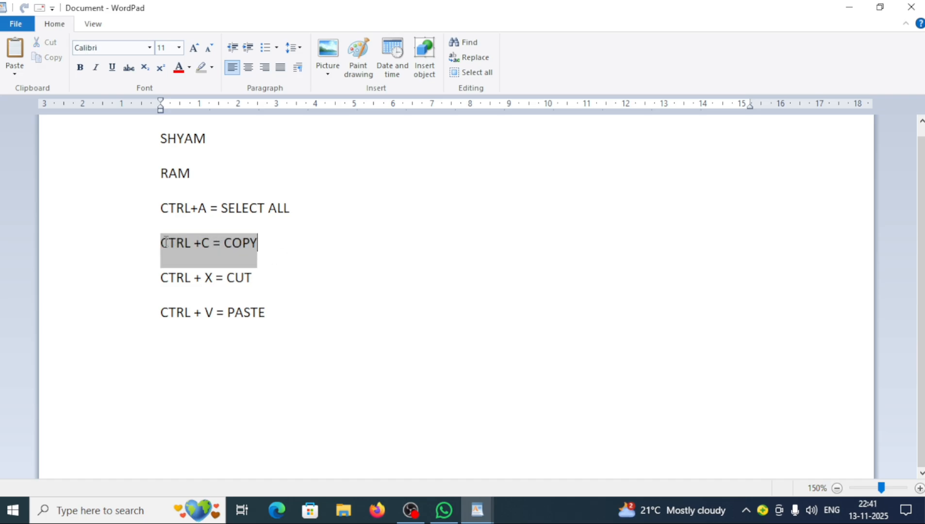
Clear the gray highlight on the "CTRL +C = COPY" line with No color and deselect the text
drag(161, 244, 260, 254)
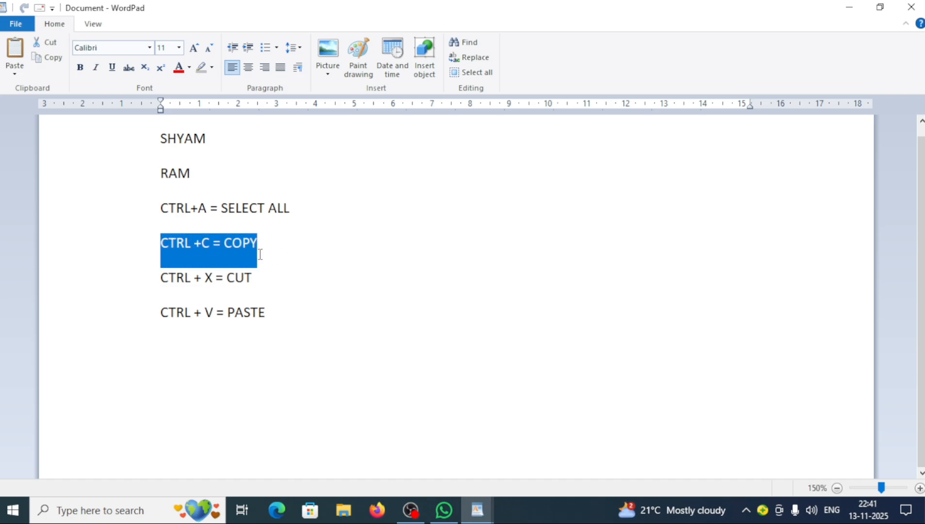
click(212, 70)
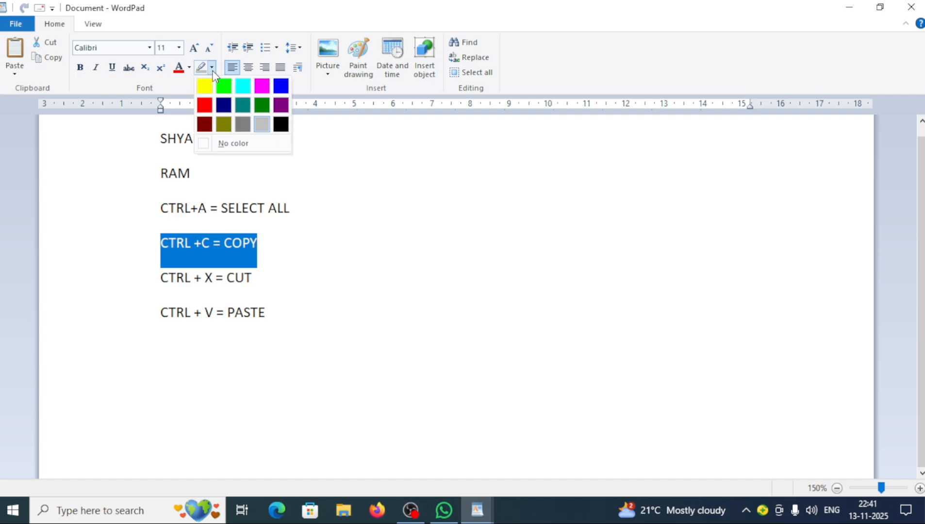
click(216, 143)
click(314, 280)
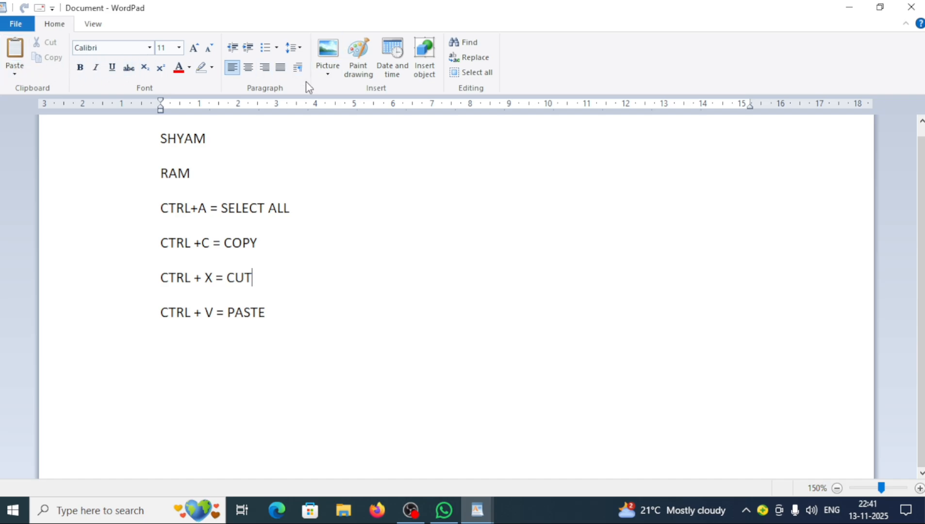
click(91, 24)
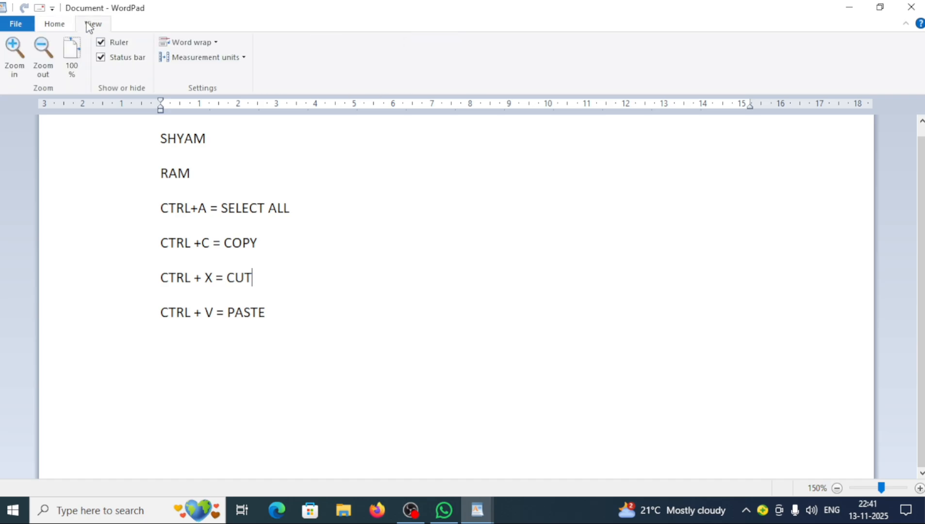
click(52, 26)
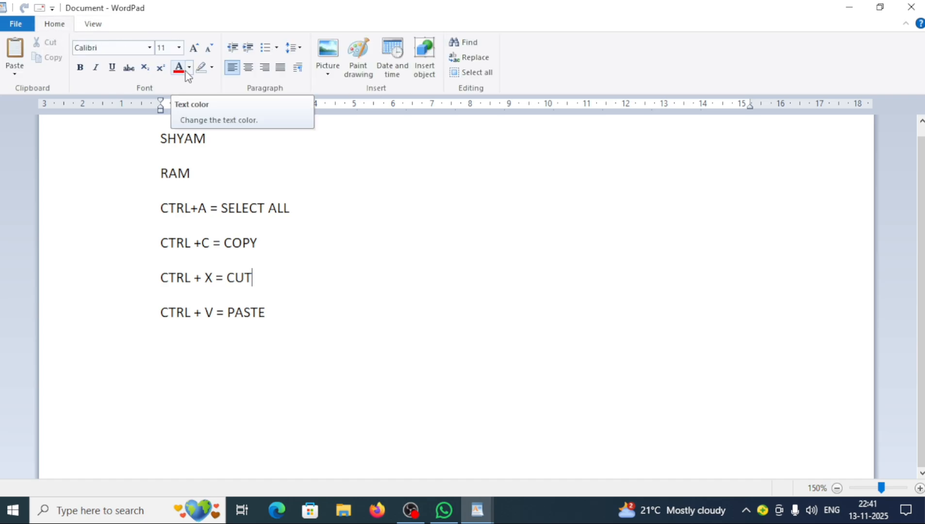
click(352, 221)
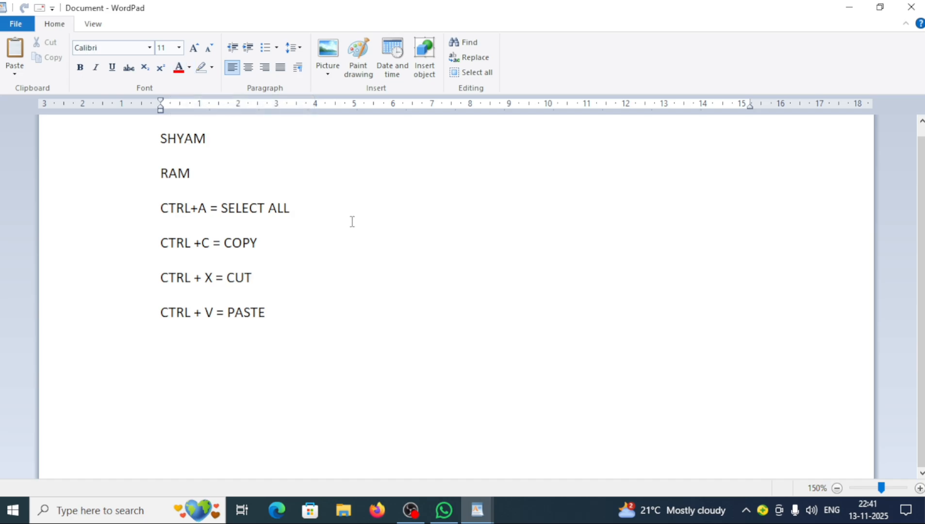